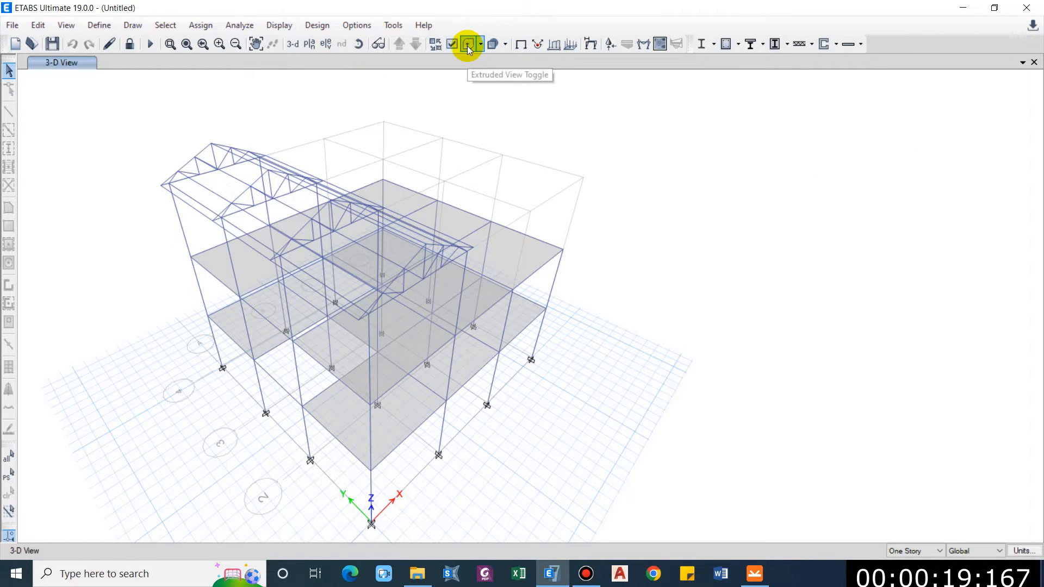
Turn on the extruded view and inspect the beam, column and truss sections of the 3D steel frame.
{"action": "left_click", "coordinate": [468, 49]}
{"action": "scroll", "coordinate": [195, 261], "scroll_direction": "up", "scroll_amount": 5}
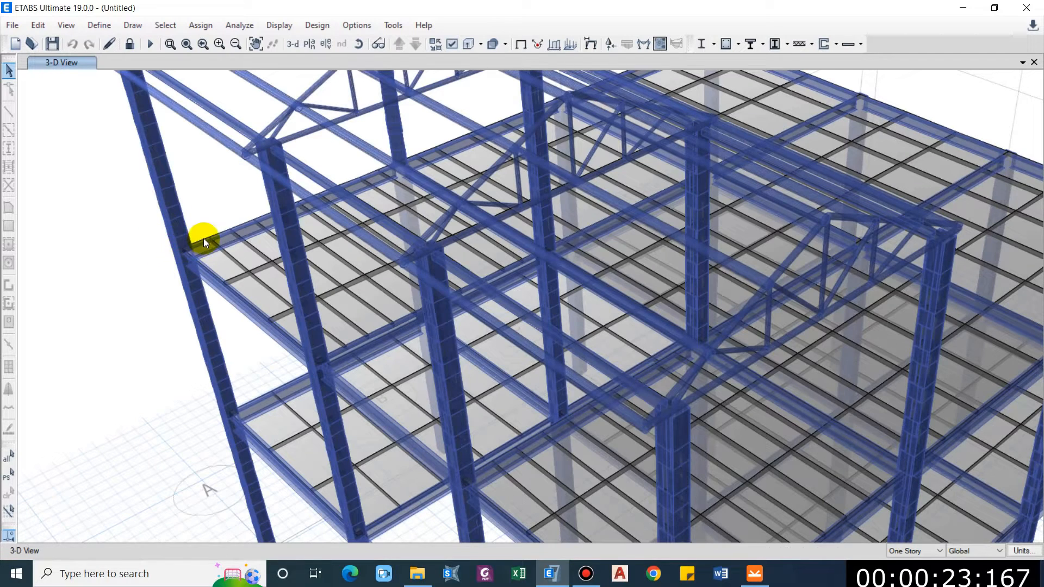
{"action": "scroll", "coordinate": [182, 256], "scroll_direction": "up", "scroll_amount": 3}
{"action": "left_click", "coordinate": [294, 45]}
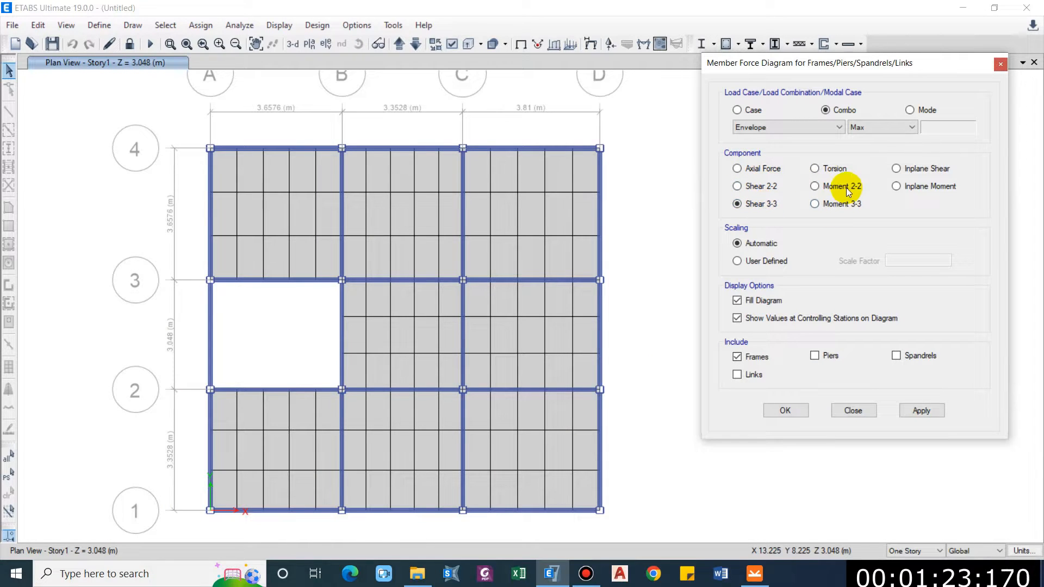
Display the Moment 3-3 diagram for the Envelope combination, max and min, on the Story1 plan.
{"action": "left_click", "coordinate": [920, 410]}
{"action": "key", "text": "alt+Tab"}
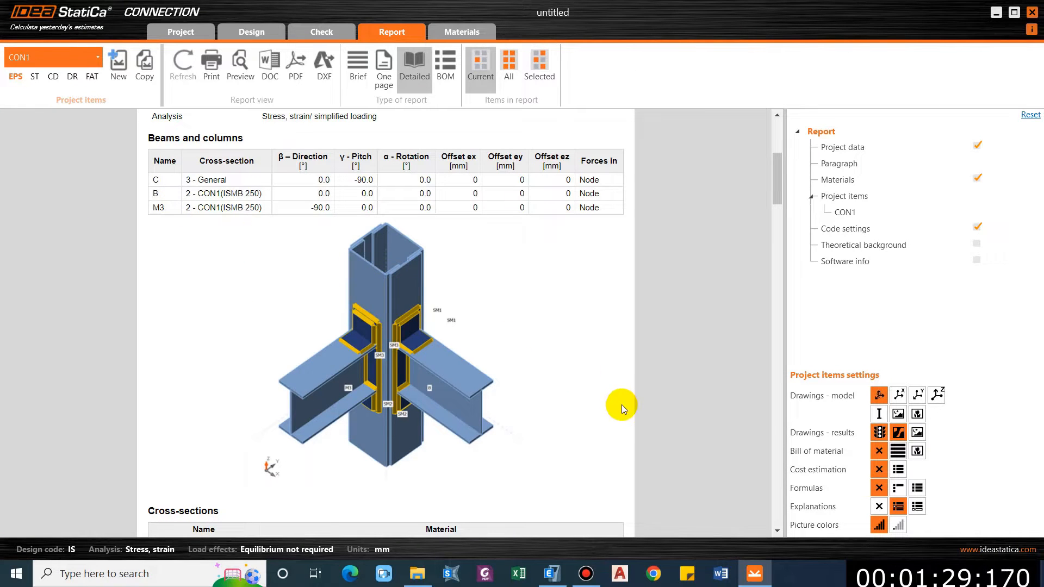
{"action": "left_click", "coordinate": [552, 574]}
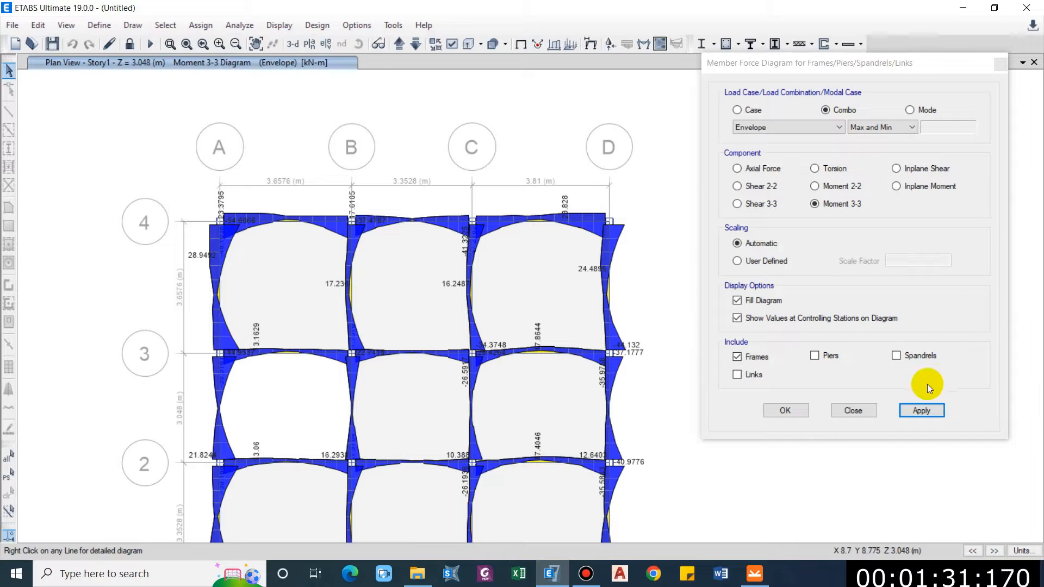
Close the member force diagram settings and unlock the model for editing.
{"action": "left_click", "coordinate": [854, 411]}
{"action": "left_click", "coordinate": [129, 43]}
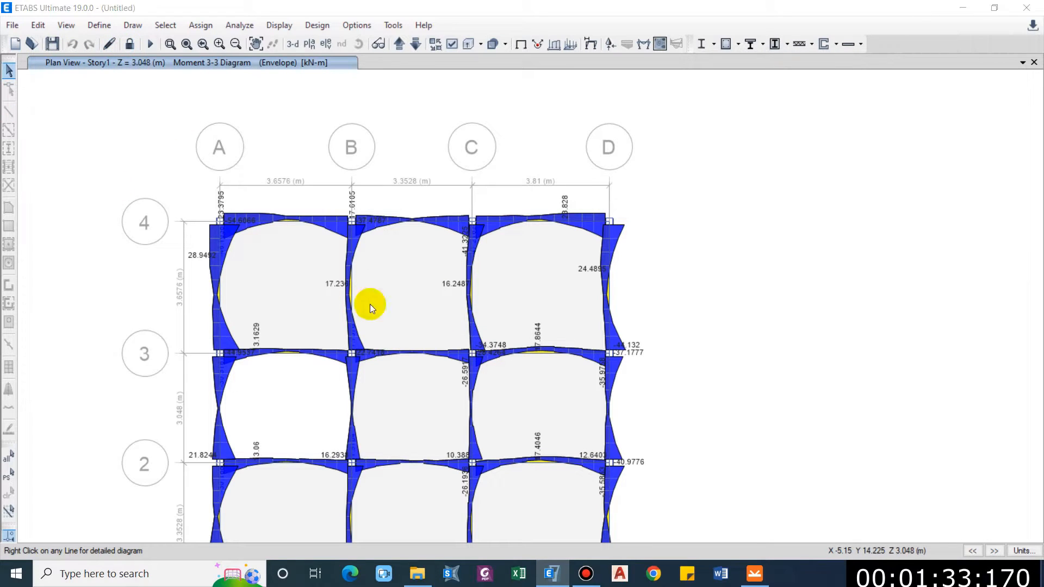
{"action": "left_click", "coordinate": [543, 338]}
Release Moment 22 (Minor) and Moment 33 (Major) at both ends of the Story1 beam on grid A between grids 3 and 4.
{"action": "scroll", "coordinate": [246, 221], "scroll_direction": "up", "scroll_amount": 6}
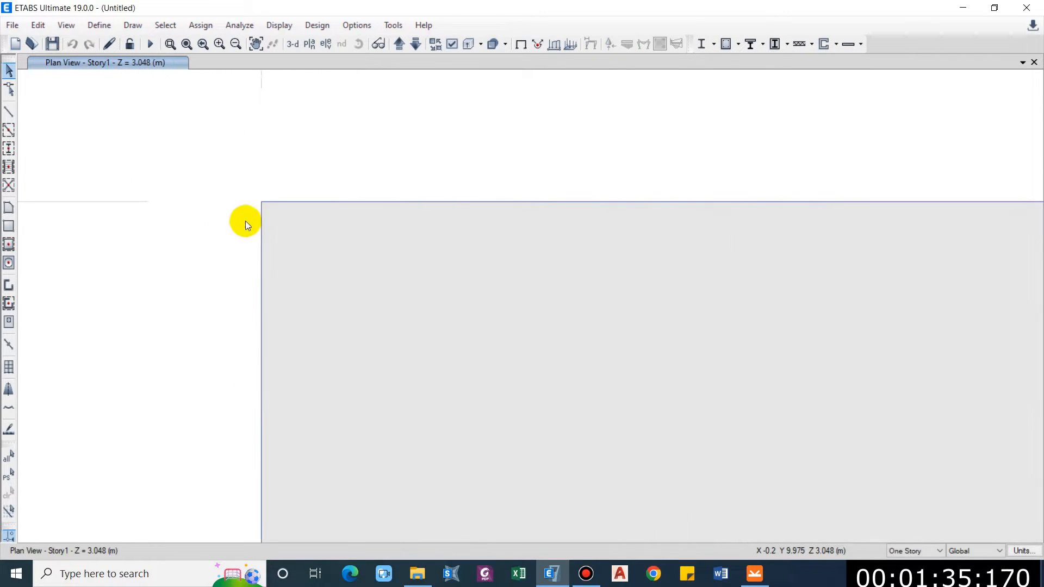
{"action": "scroll", "coordinate": [264, 212], "scroll_direction": "up", "scroll_amount": 3}
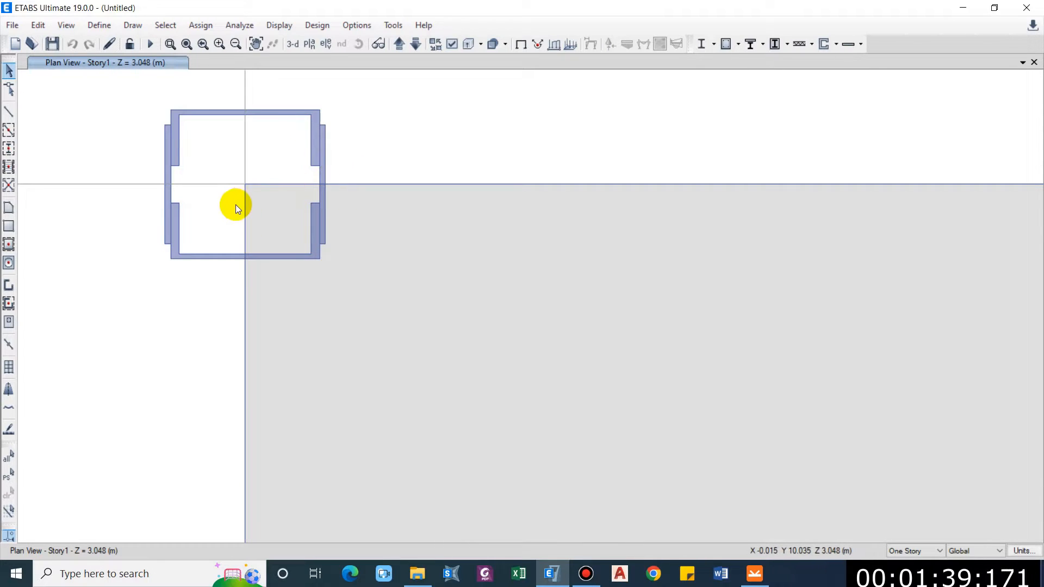
{"action": "scroll", "coordinate": [239, 204], "scroll_direction": "down", "scroll_amount": 3}
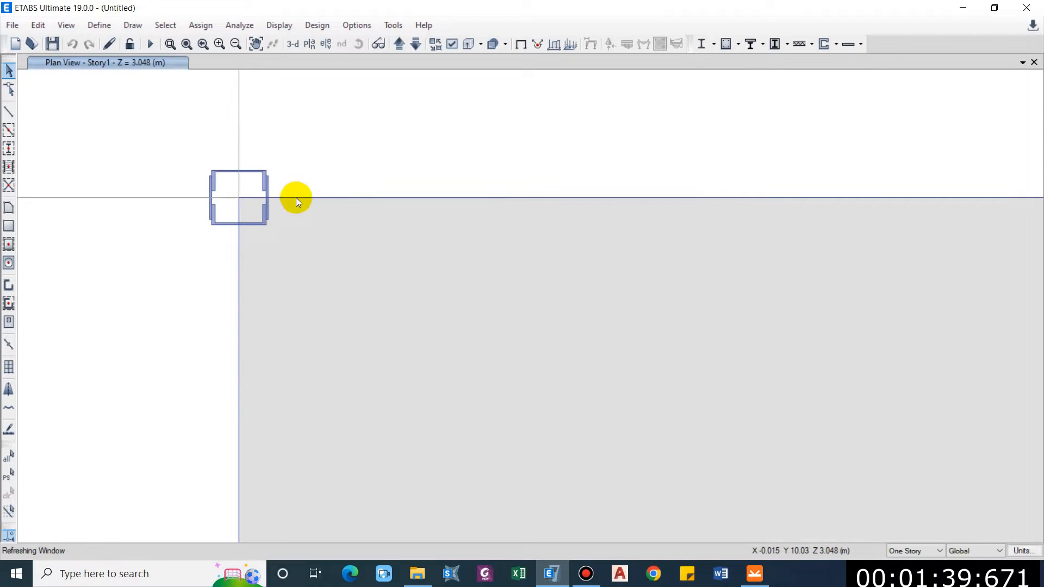
{"action": "left_click", "coordinate": [235, 231]}
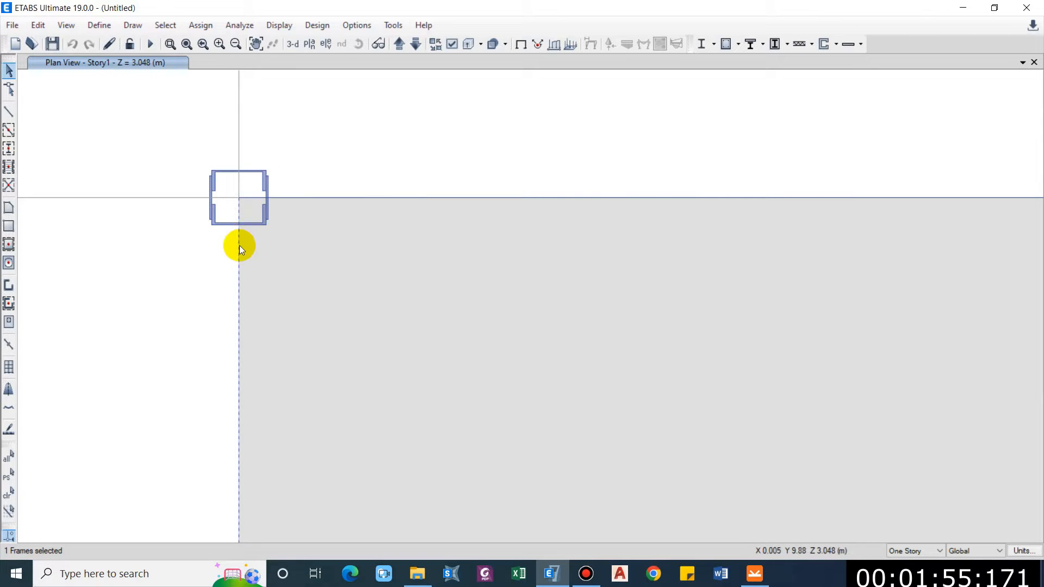
{"action": "left_click", "coordinate": [209, 25]}
{"action": "mouse_move", "coordinate": [390, 64]}
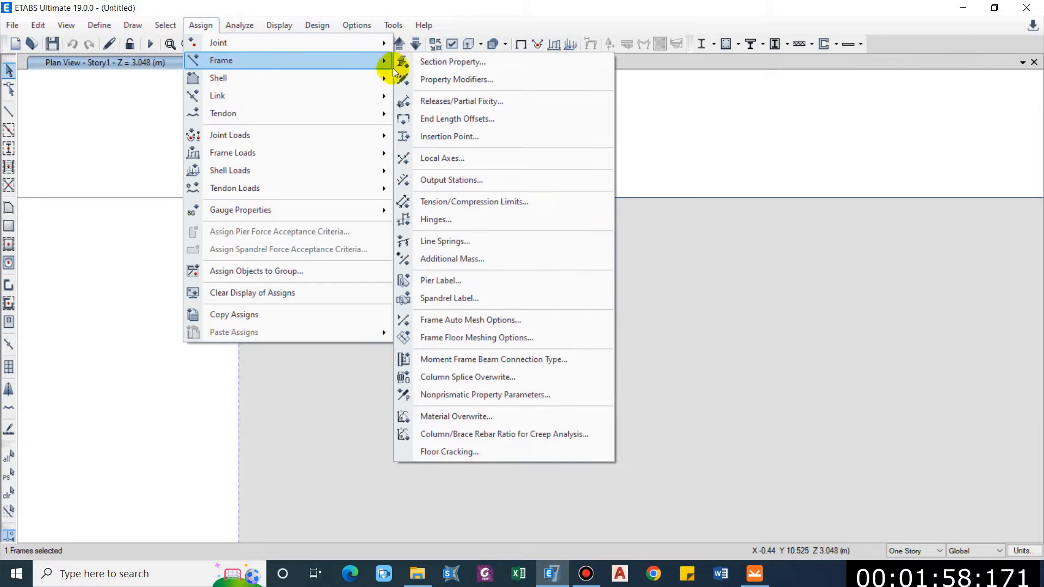
{"action": "left_click", "coordinate": [449, 102]}
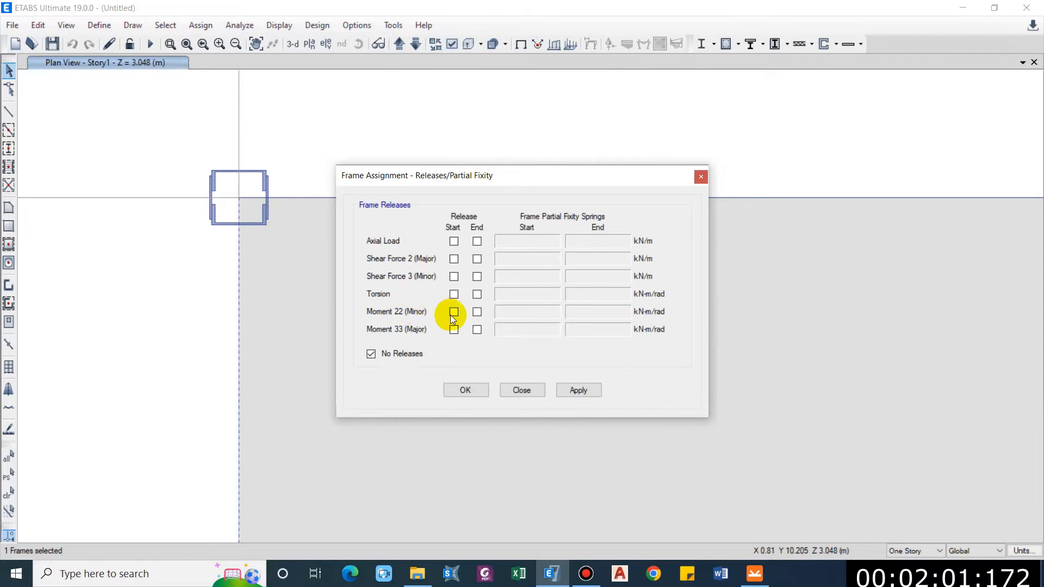
{"action": "left_click", "coordinate": [454, 312]}
{"action": "left_click", "coordinate": [477, 312]}
{"action": "left_click", "coordinate": [454, 330]}
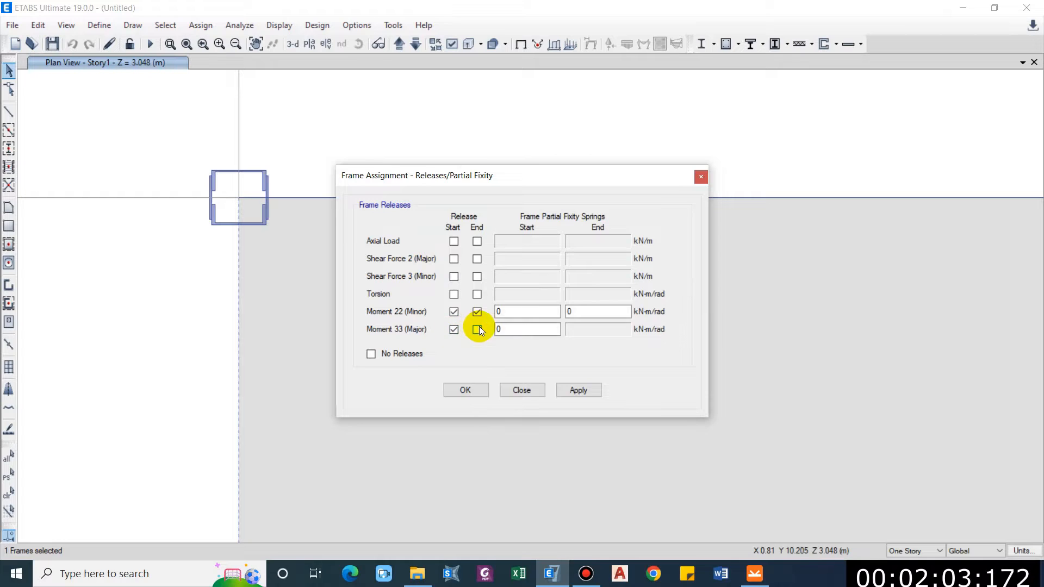
{"action": "left_click", "coordinate": [476, 329]}
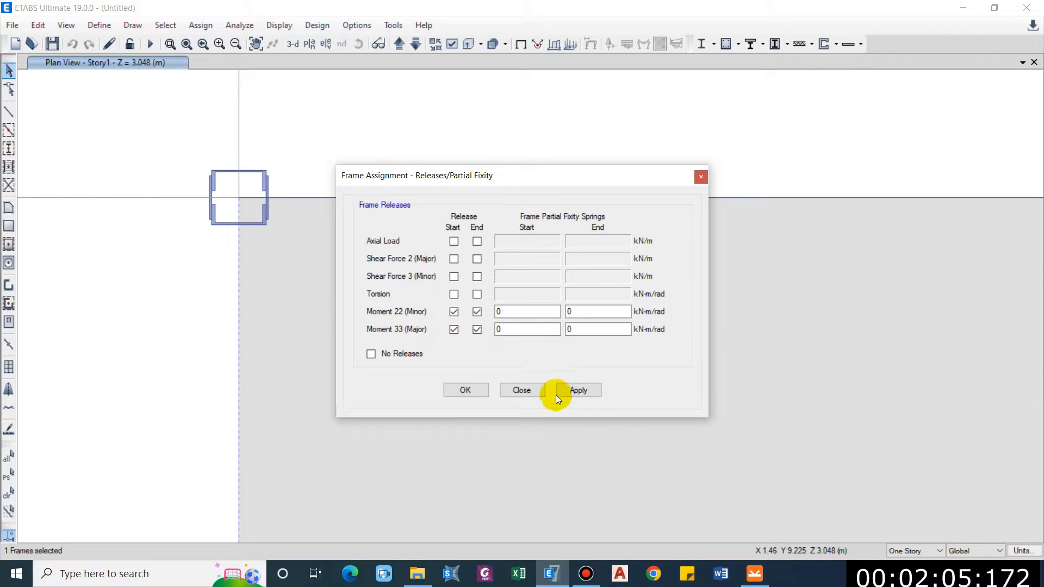
{"action": "left_click", "coordinate": [575, 391]}
{"action": "left_click", "coordinate": [474, 391]}
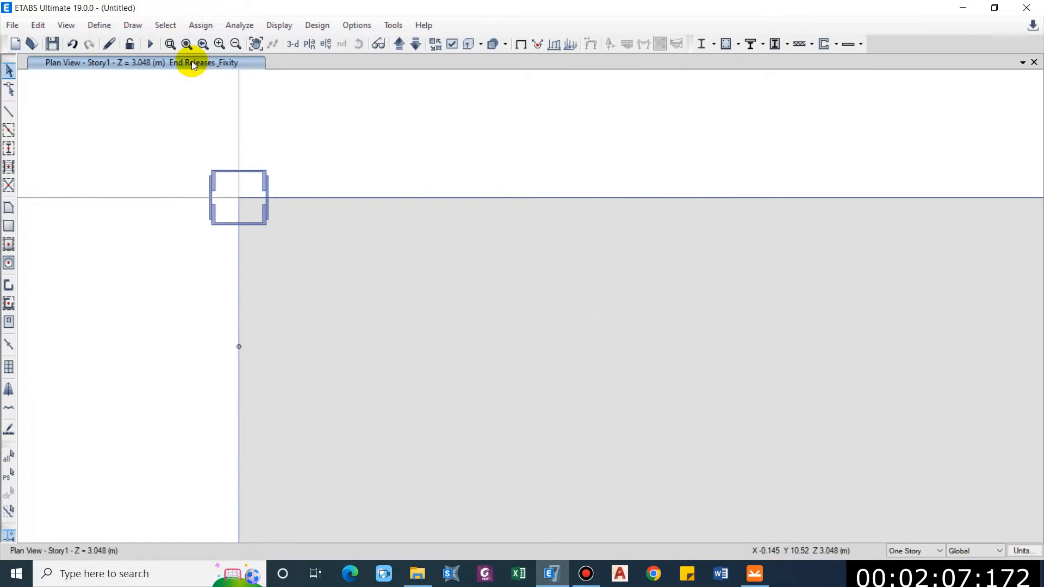
Analyse the model, saving it over (Untitled).EDB, and view the steel design sections on the Story1 plan.
{"action": "left_click", "coordinate": [151, 43]}
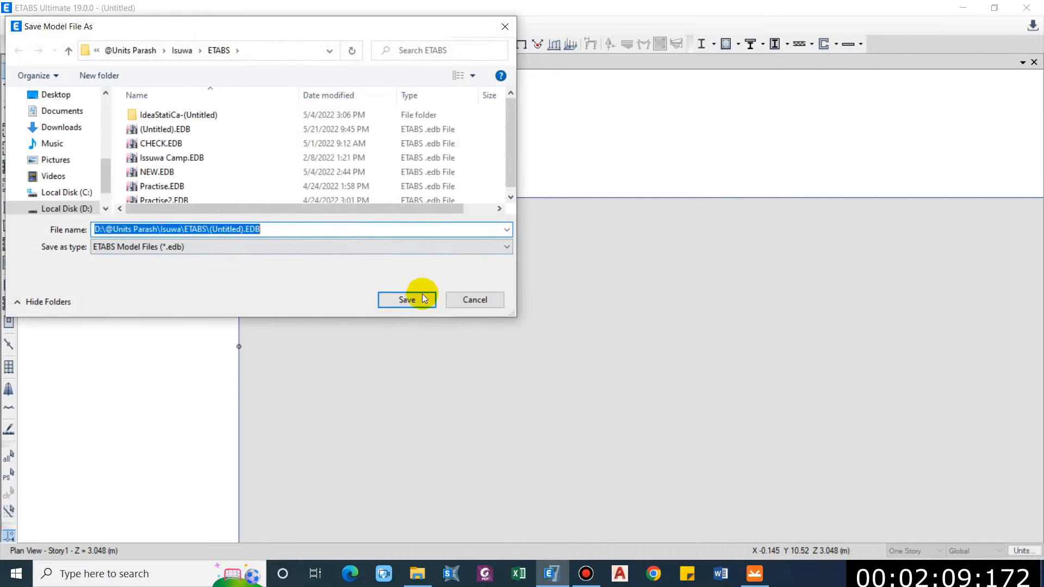
{"action": "left_click", "coordinate": [424, 298]}
{"action": "left_click", "coordinate": [576, 294]}
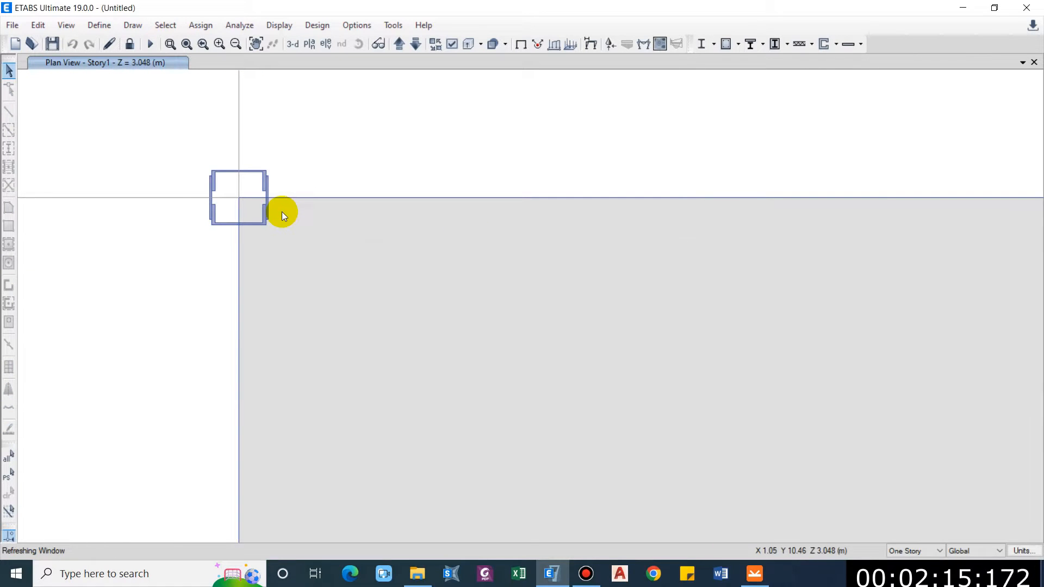
{"action": "scroll", "coordinate": [239, 272], "scroll_direction": "down", "scroll_amount": 5}
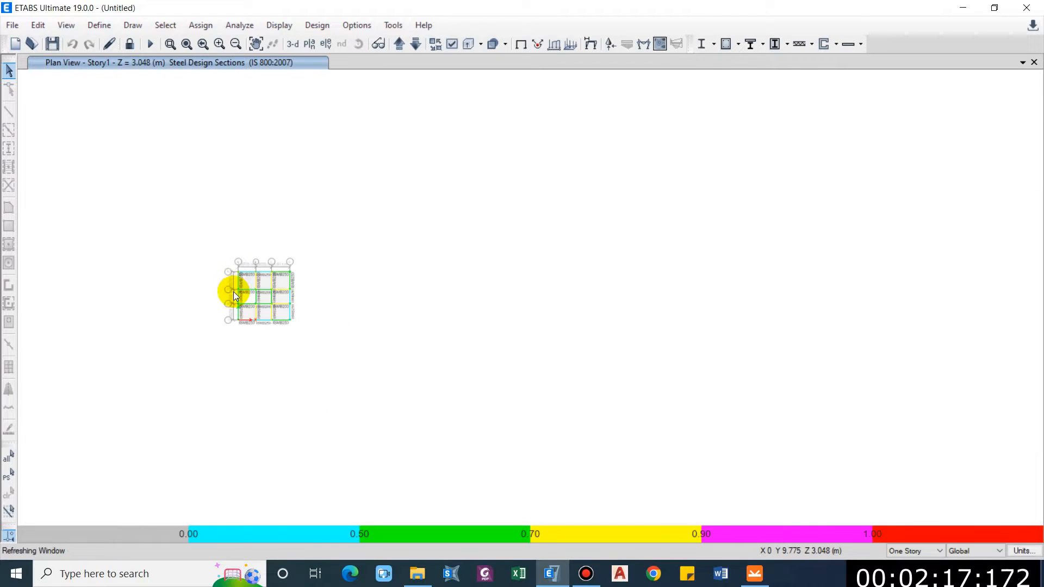
{"action": "scroll", "coordinate": [239, 275], "scroll_direction": "up", "scroll_amount": 4}
{"action": "scroll", "coordinate": [244, 253], "scroll_direction": "up", "scroll_amount": 3}
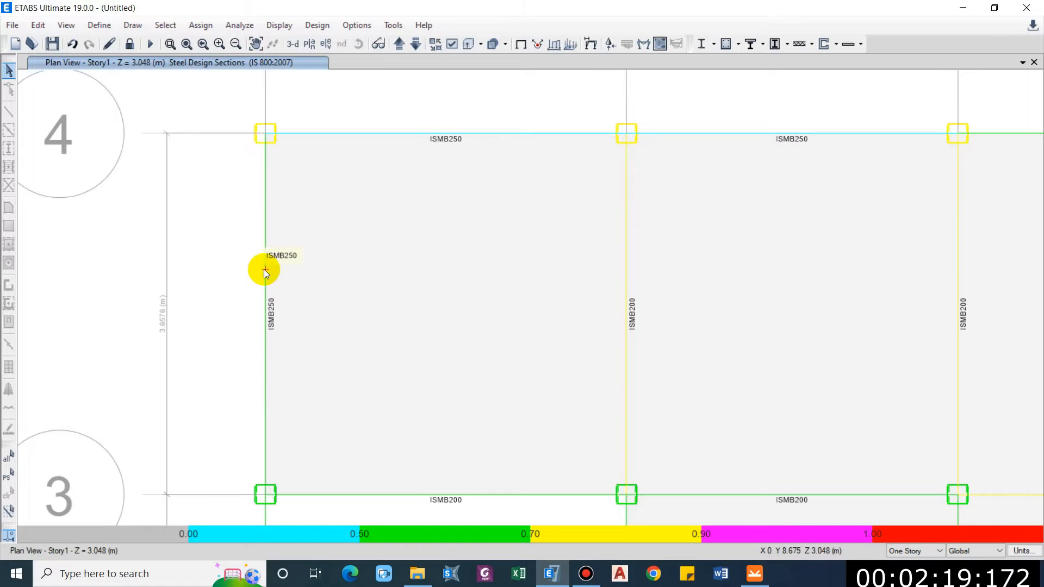
Display the Shear 2-2 diagram for the Envelope combination and inspect the detailed diagram of the grid A beam between grids 3 and 4.
{"action": "left_click", "coordinate": [589, 44]}
{"action": "left_click", "coordinate": [659, 41]}
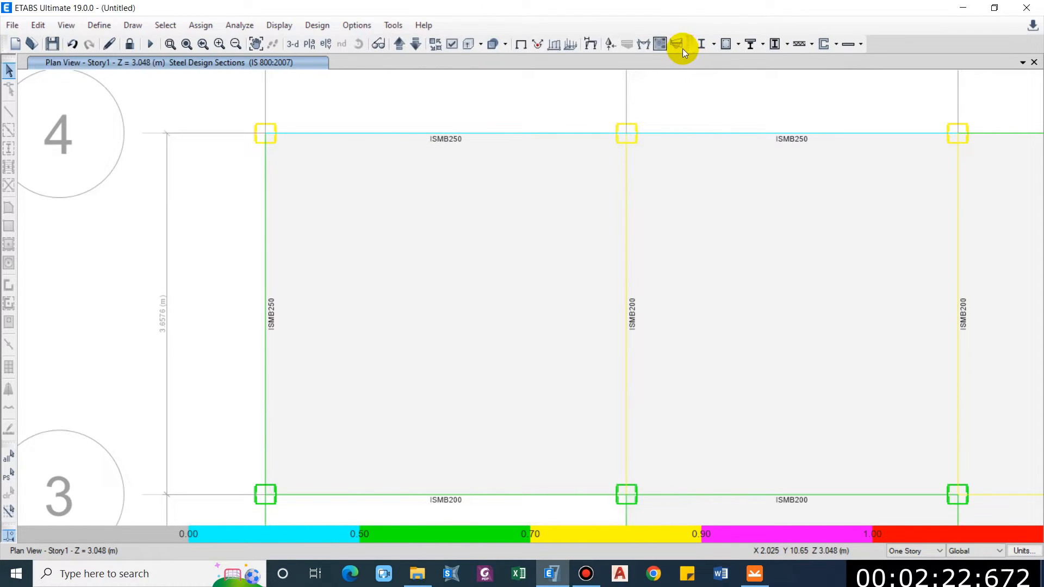
{"action": "left_click", "coordinate": [642, 45]}
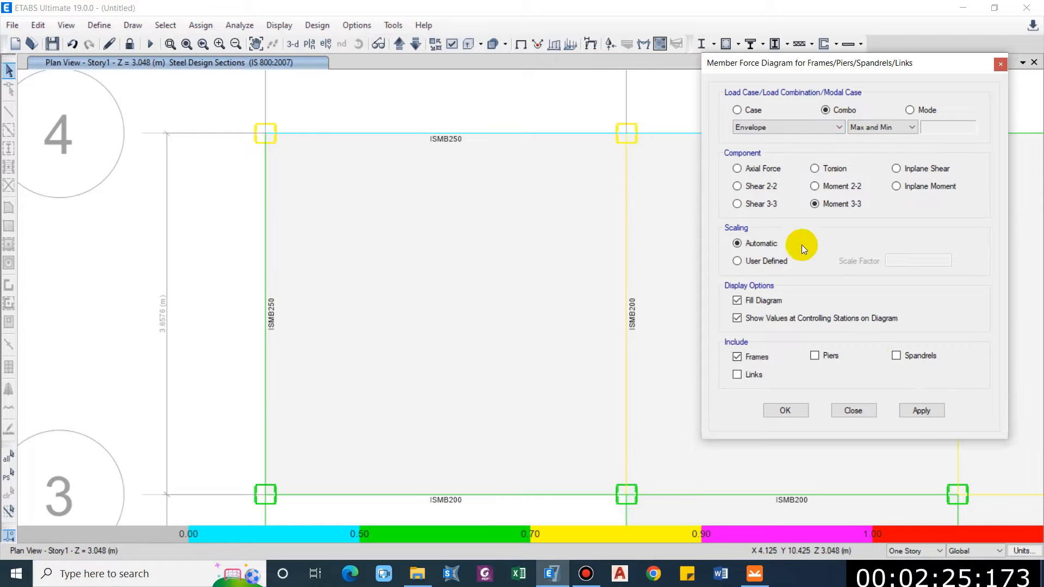
{"action": "left_click", "coordinate": [737, 187]}
{"action": "left_click", "coordinate": [923, 412]}
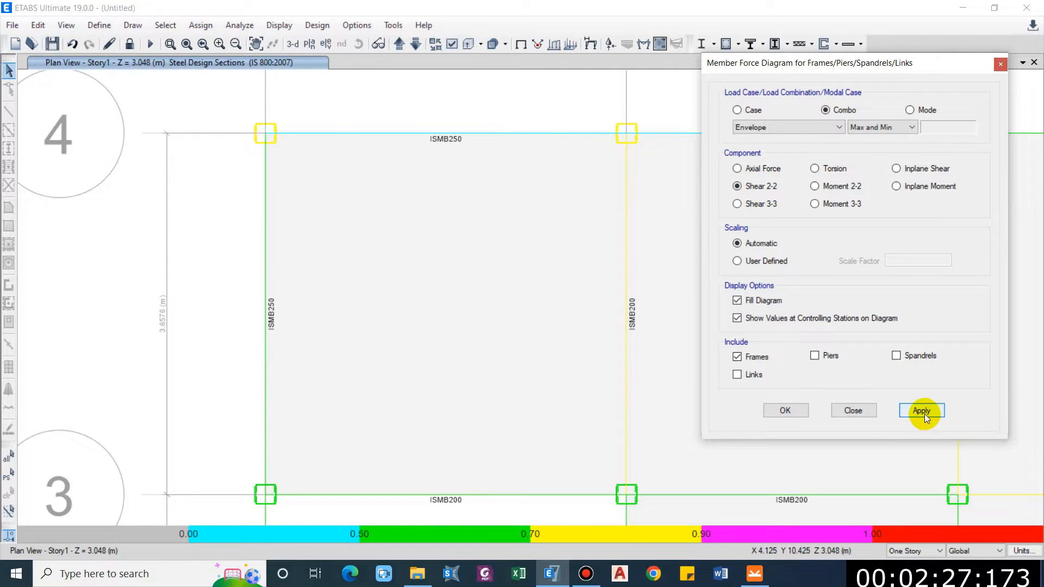
{"action": "left_click", "coordinate": [265, 256]}
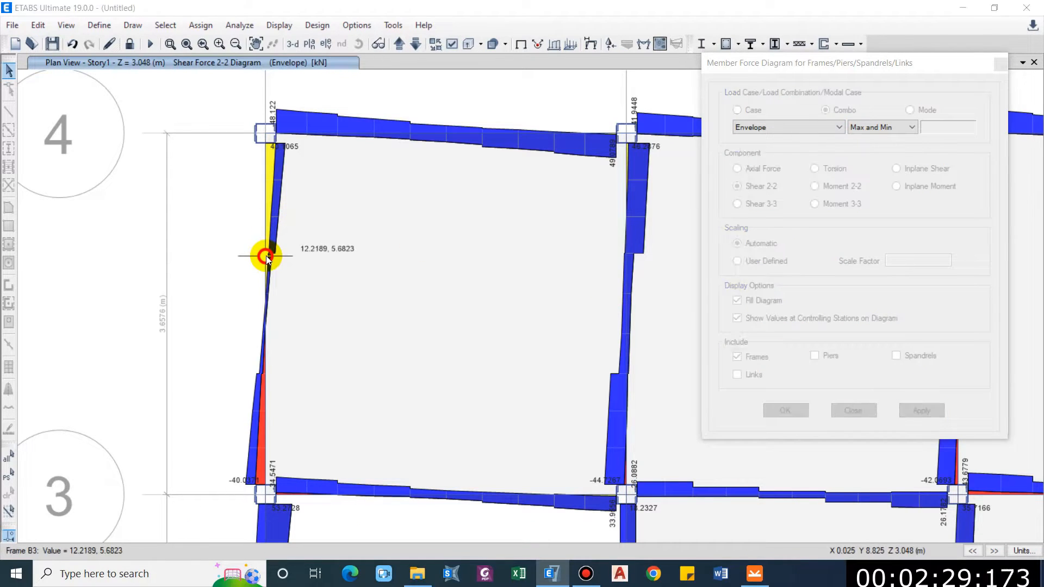
{"action": "right_click", "coordinate": [265, 255]}
{"action": "left_click", "coordinate": [520, 331]}
Display the Moment 3-3 diagram for the Envelope combination and examine the end moments and detailed diagram of the released grid A beam.
{"action": "left_click", "coordinate": [842, 204]}
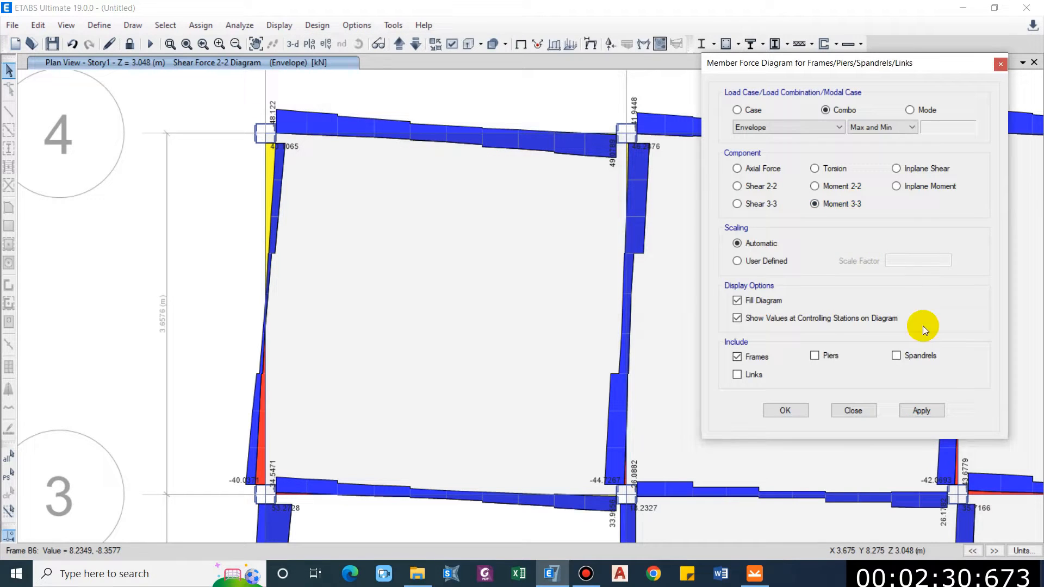
{"action": "left_click", "coordinate": [923, 411]}
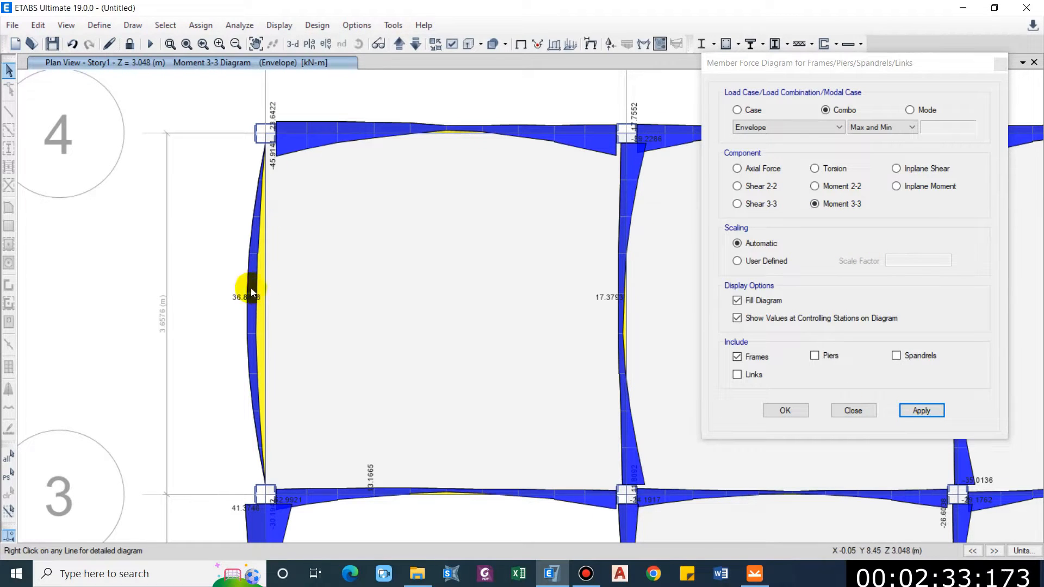
{"action": "left_click", "coordinate": [266, 143]}
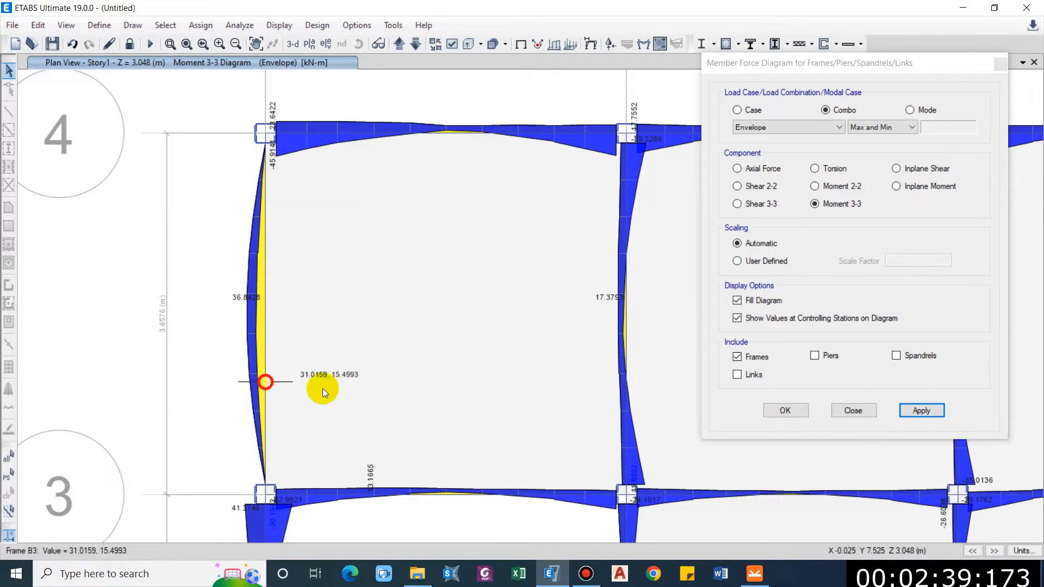
{"action": "left_click", "coordinate": [759, 196]}
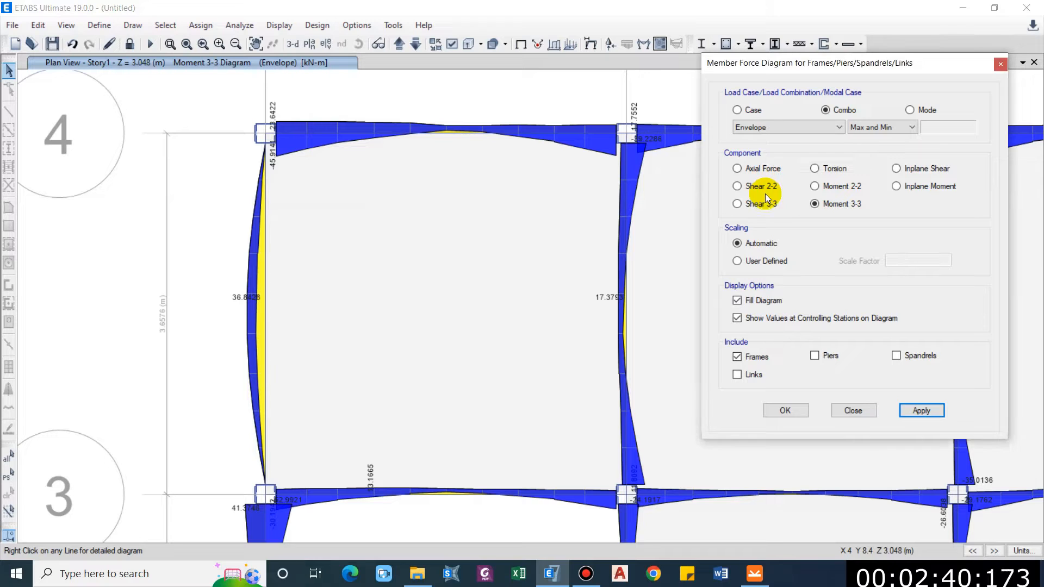
{"action": "right_click", "coordinate": [265, 258]}
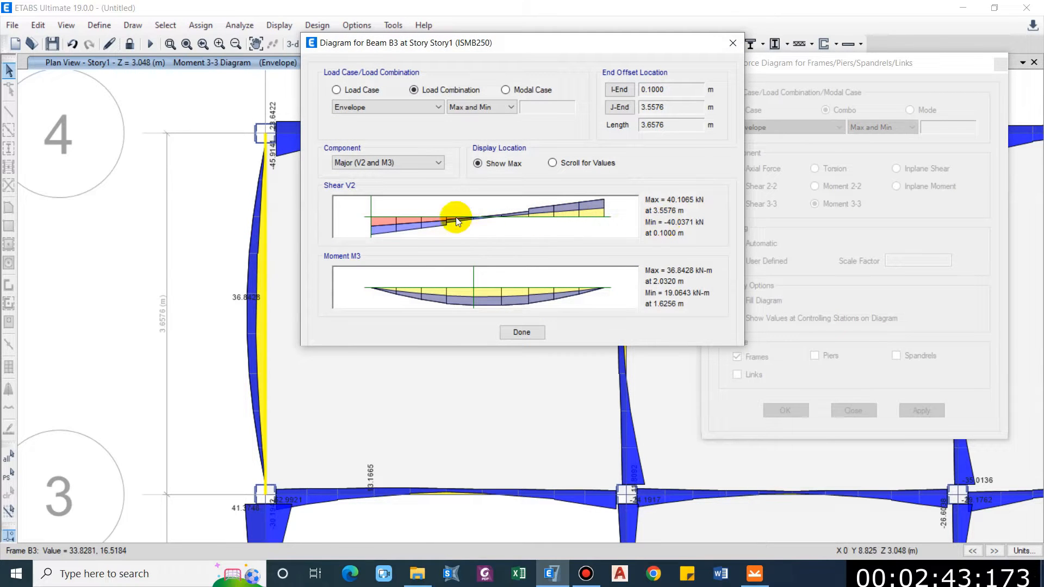
{"action": "left_click", "coordinate": [733, 43]}
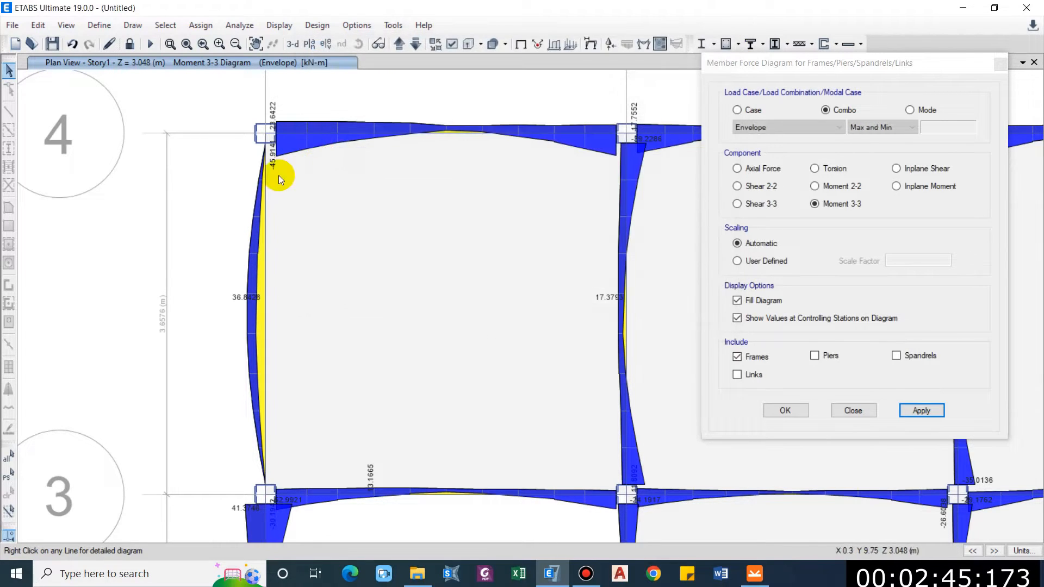
Switch the diagram back to Shear 2-2, check the released beam's end shear at grid 4, and close the diagram settings.
{"action": "left_click", "coordinate": [772, 186]}
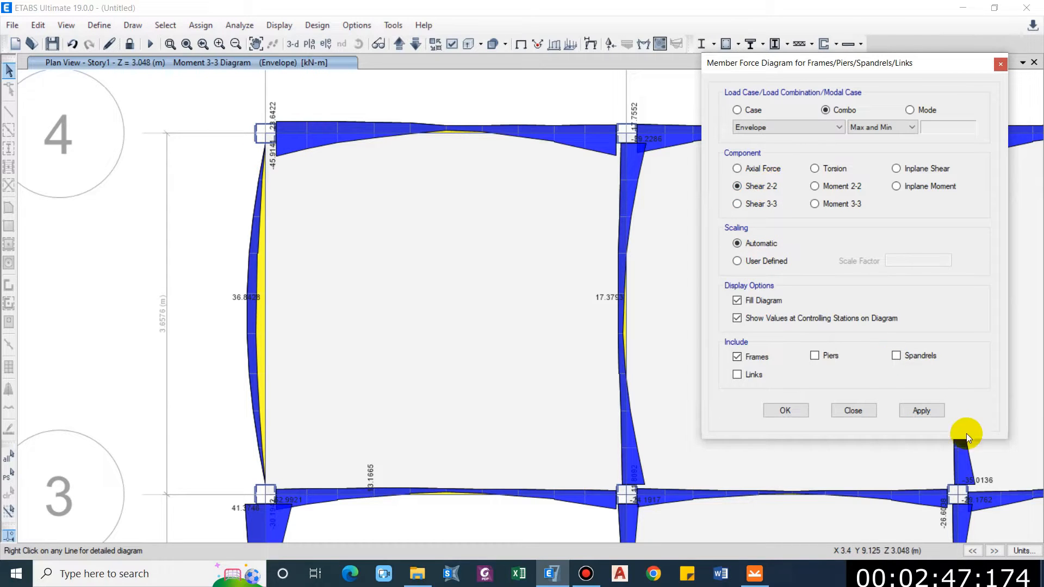
{"action": "left_click", "coordinate": [923, 411]}
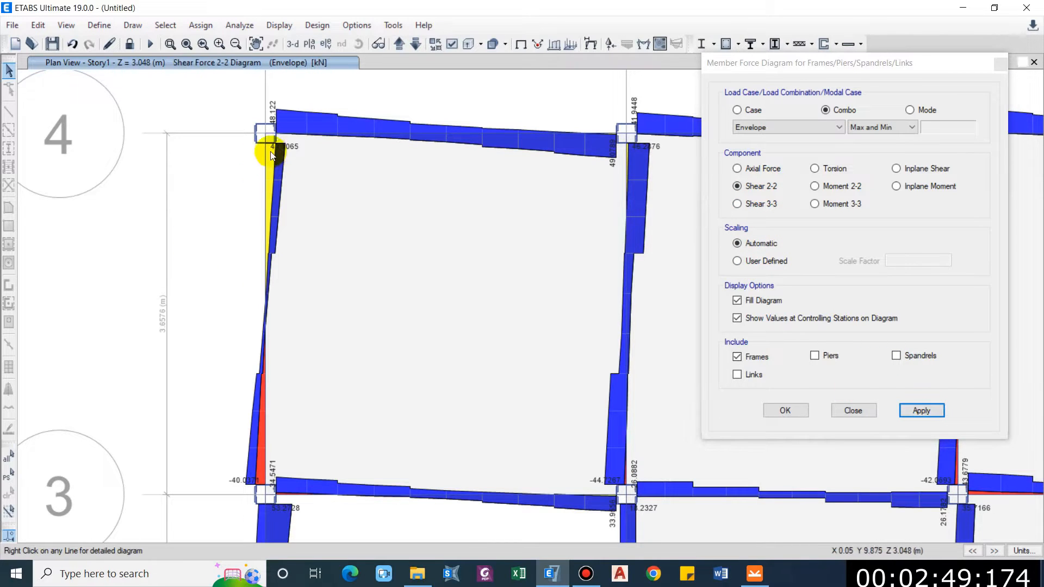
{"action": "mouse_move", "coordinate": [265, 149]}
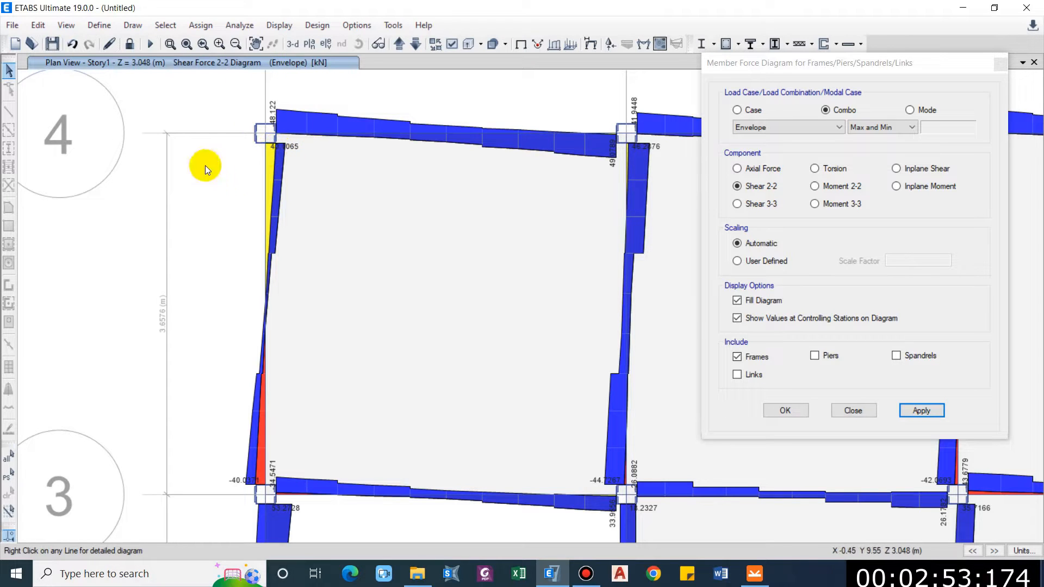
{"action": "left_click", "coordinate": [853, 412]}
{"action": "mouse_move", "coordinate": [856, 94]}
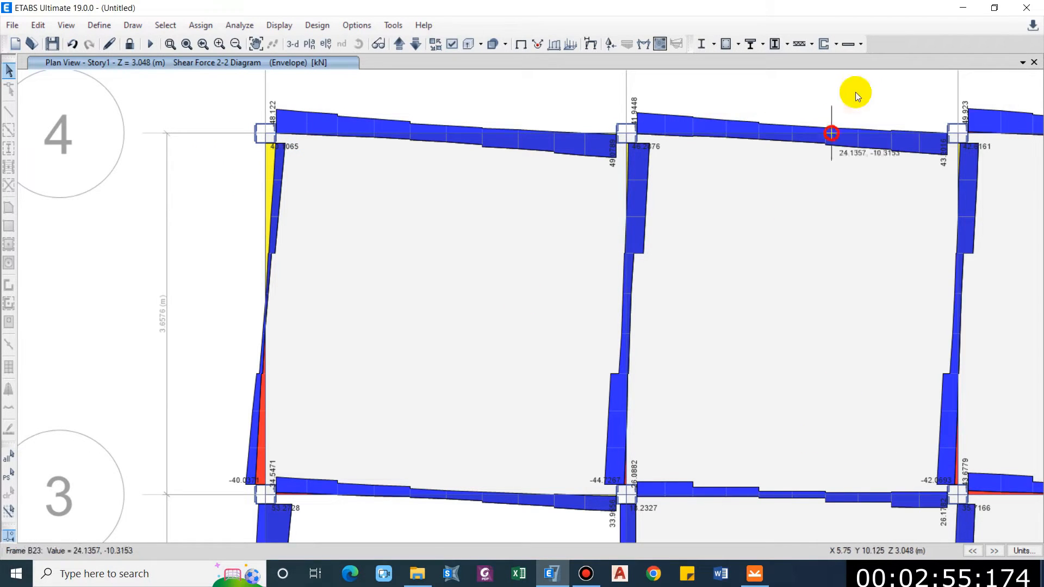
Switch to IDEA StatiCa Connection, view the untitled project's information, and return to the connection report.
{"action": "left_click", "coordinate": [962, 7]}
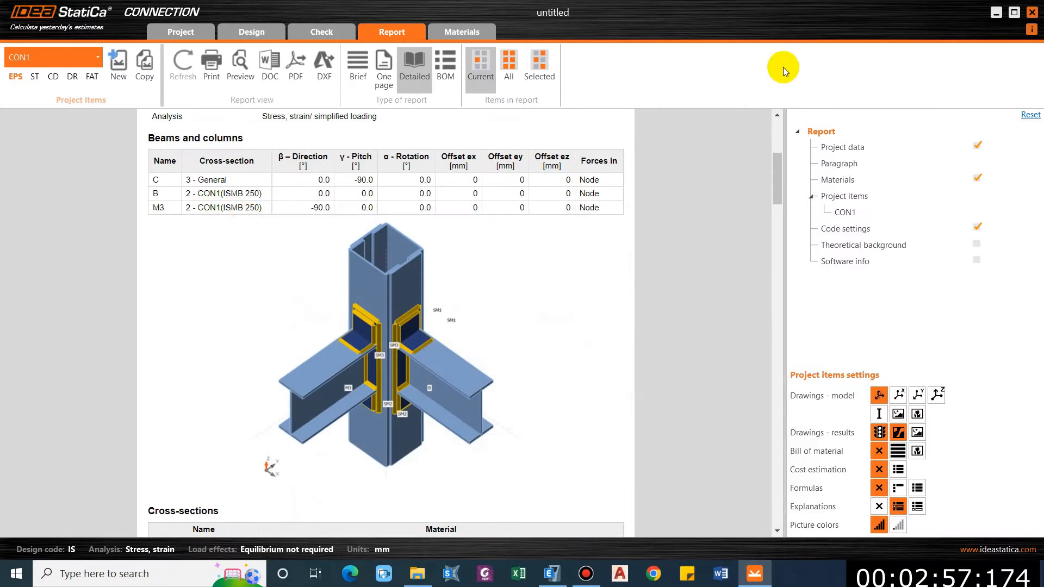
{"action": "left_click", "coordinate": [181, 30]}
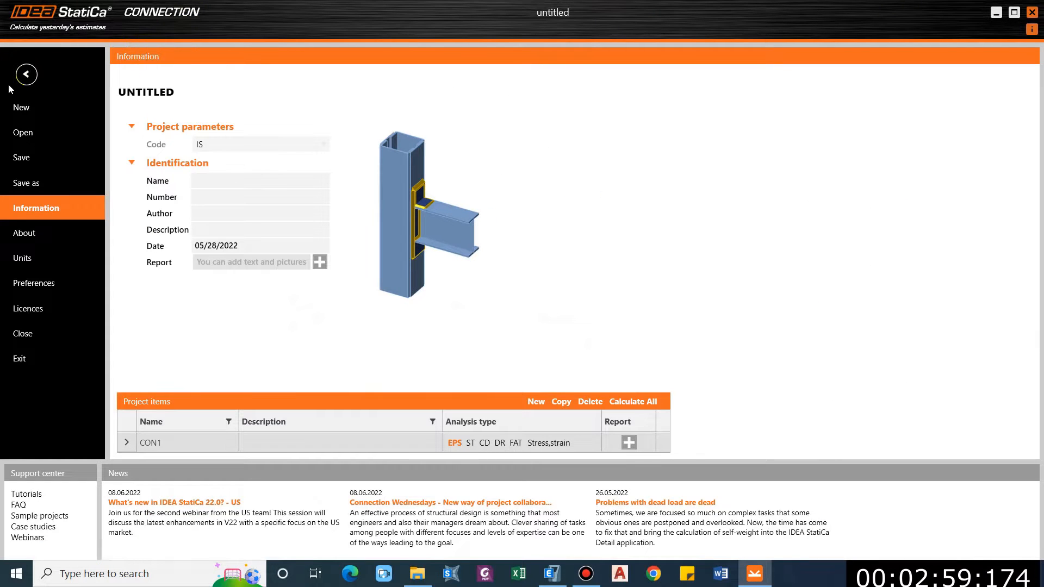
{"action": "key", "text": "Escape"}
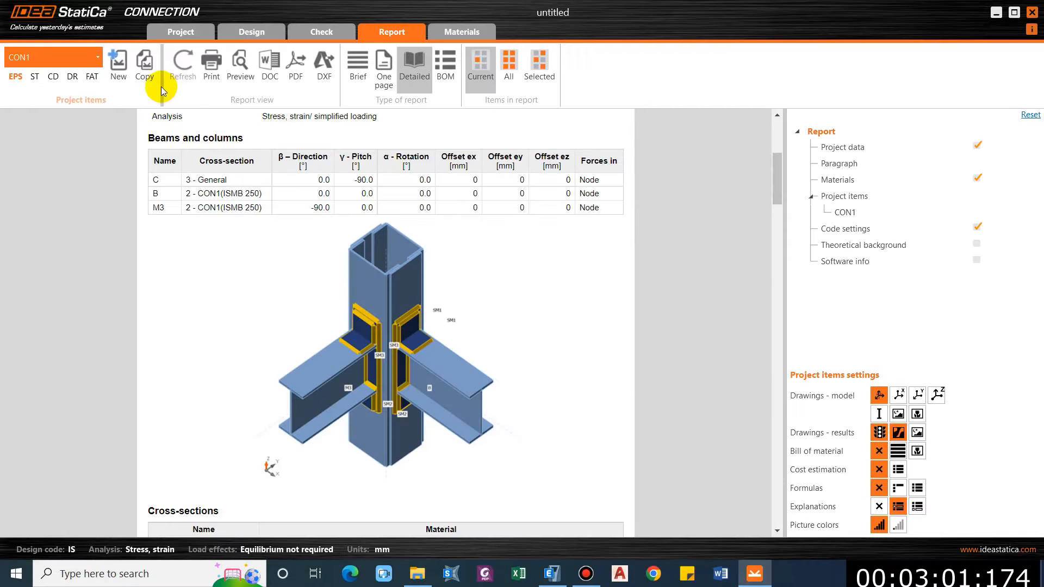
Create a new connection item with a beam framing into a column, using the two-bolt fin plate shear connection design.
{"action": "left_click", "coordinate": [109, 64]}
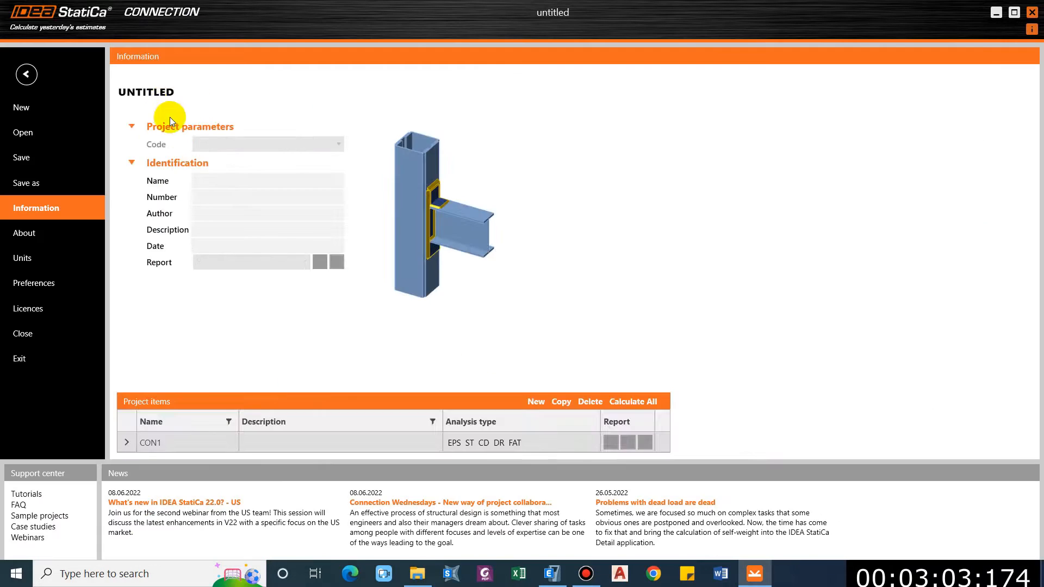
{"action": "scroll", "coordinate": [639, 370], "scroll_direction": "down", "scroll_amount": 3}
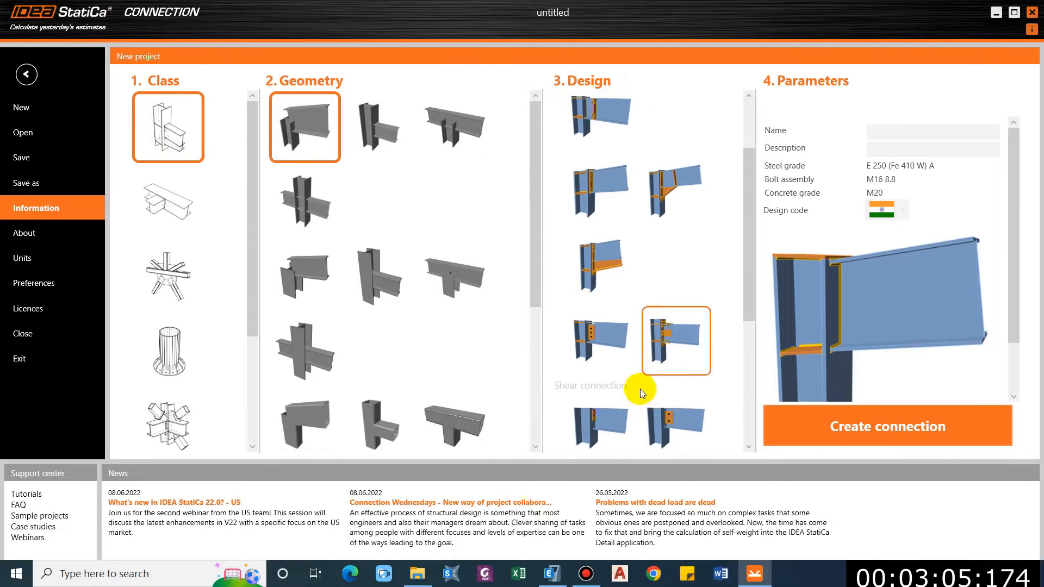
{"action": "left_click", "coordinate": [405, 116]}
{"action": "scroll", "coordinate": [679, 364], "scroll_direction": "down", "scroll_amount": 4}
{"action": "left_click", "coordinate": [701, 285]}
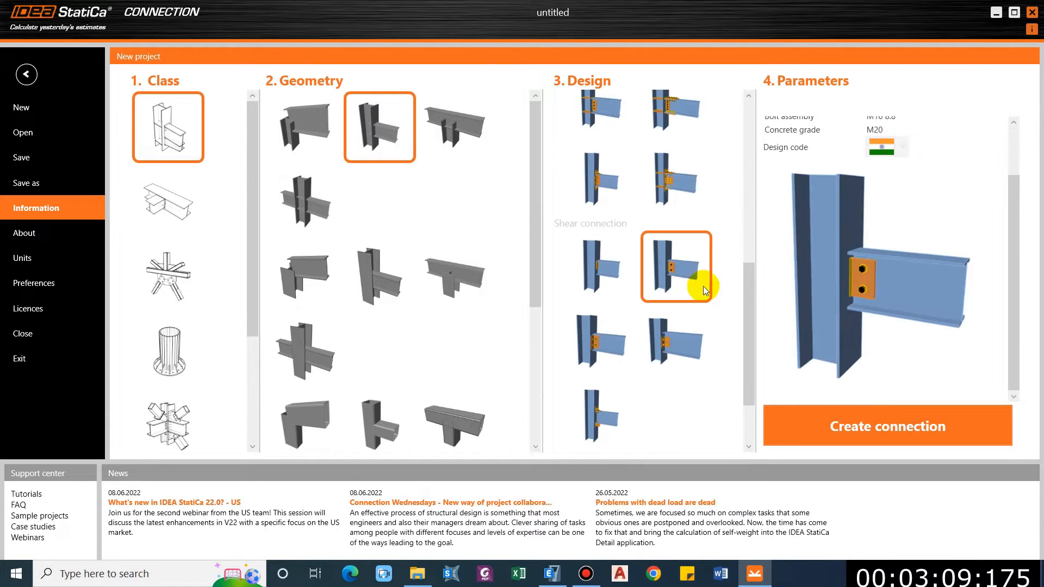
{"action": "left_click", "coordinate": [866, 428]}
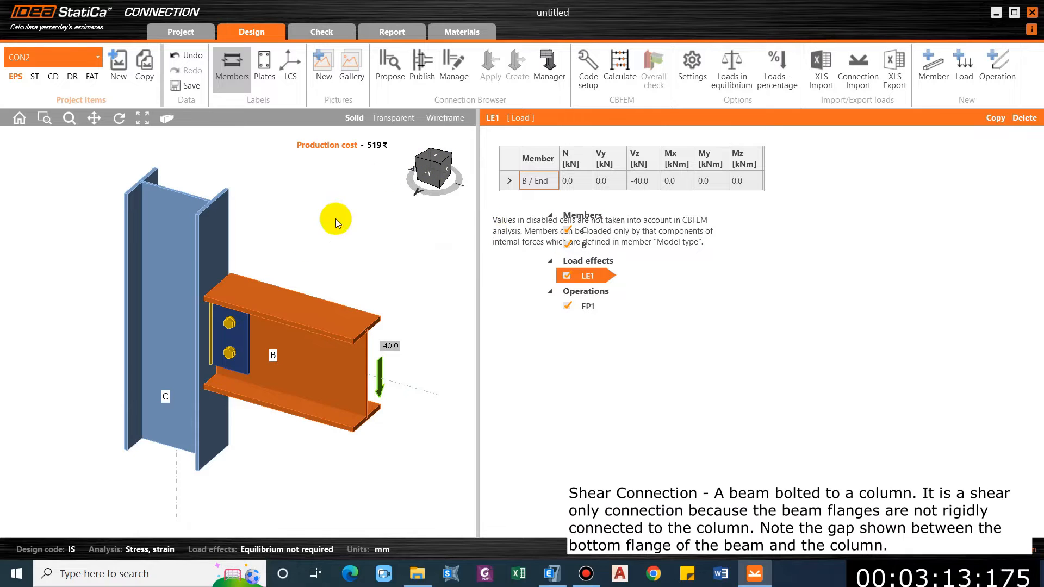
Change the cross-section of bearing member C to 3 - General.
{"action": "scroll", "coordinate": [277, 353], "scroll_direction": "up", "scroll_amount": 2}
{"action": "left_click", "coordinate": [173, 350]}
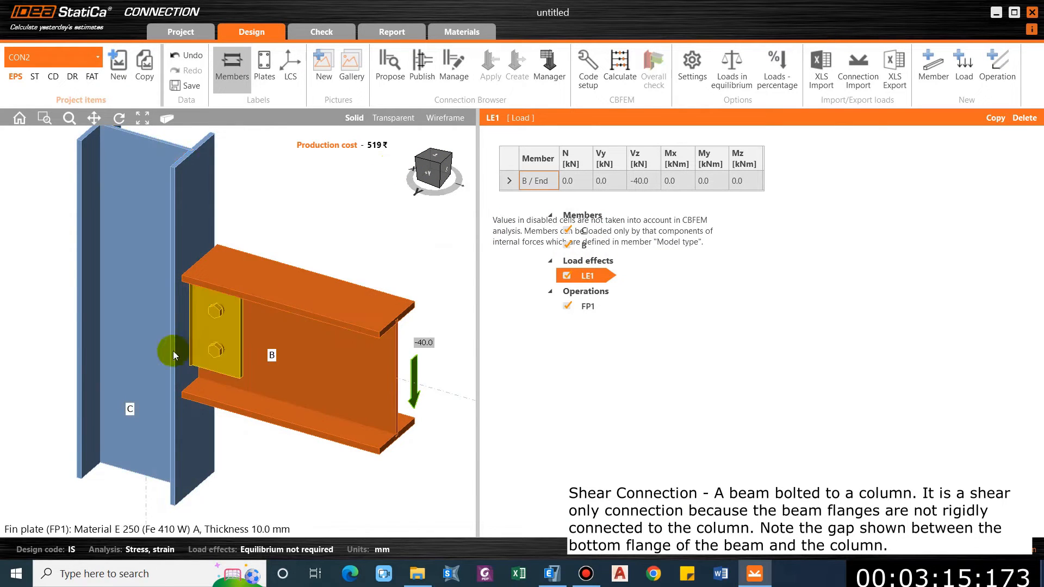
{"action": "left_click", "coordinate": [677, 248]}
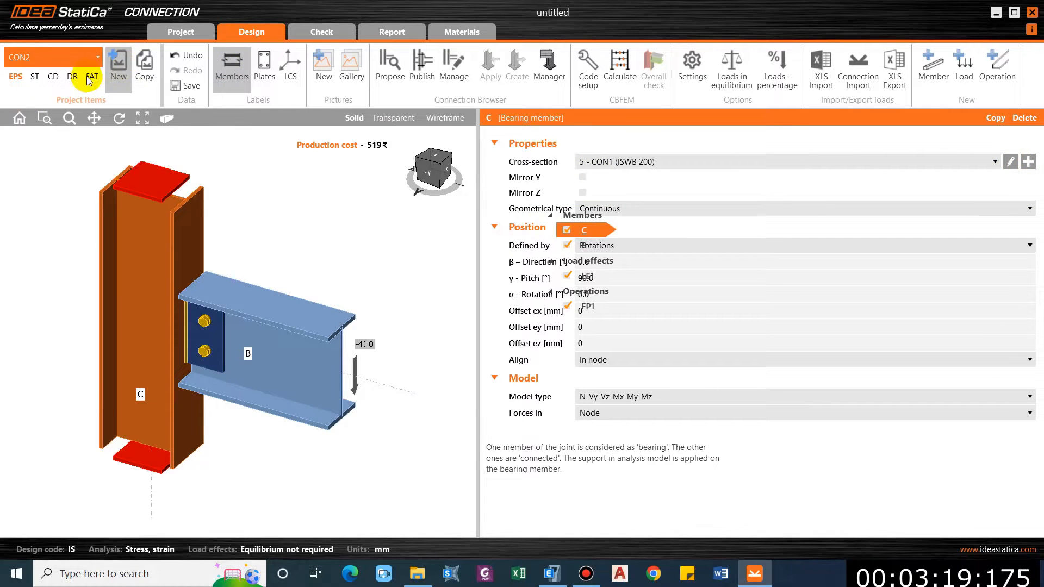
{"action": "left_click", "coordinate": [754, 161]}
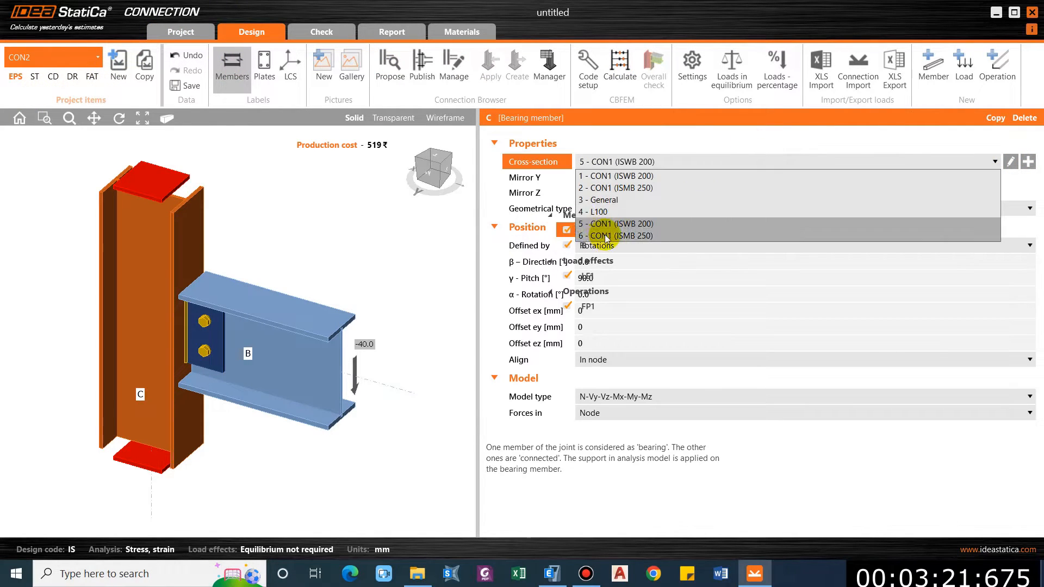
{"action": "left_click", "coordinate": [610, 200]}
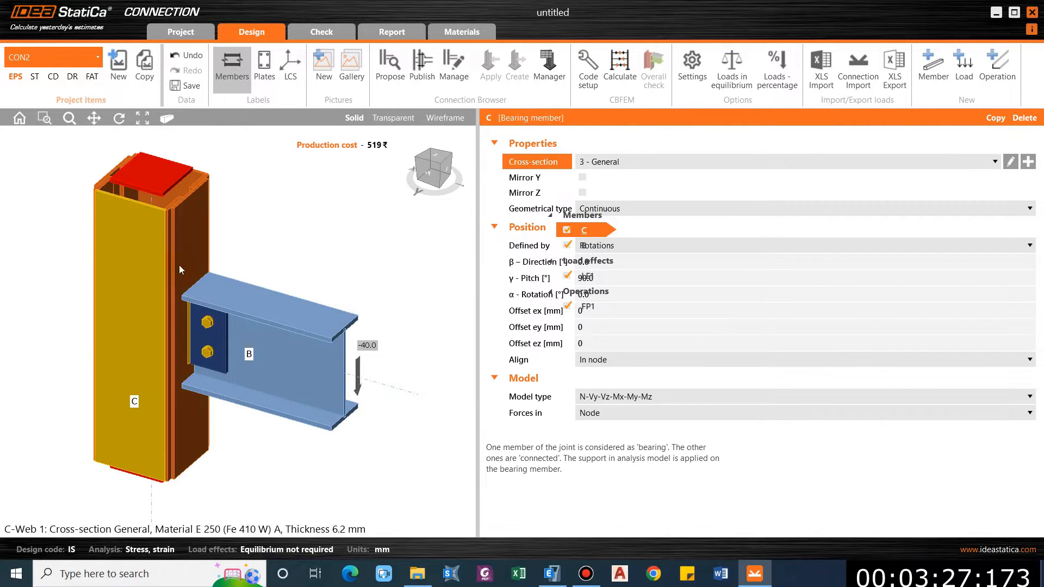
Open the FP1 fin plate operation and examine the bolted plate joining beam B's web to column C.
{"action": "scroll", "coordinate": [215, 373], "scroll_direction": "up", "scroll_amount": 2}
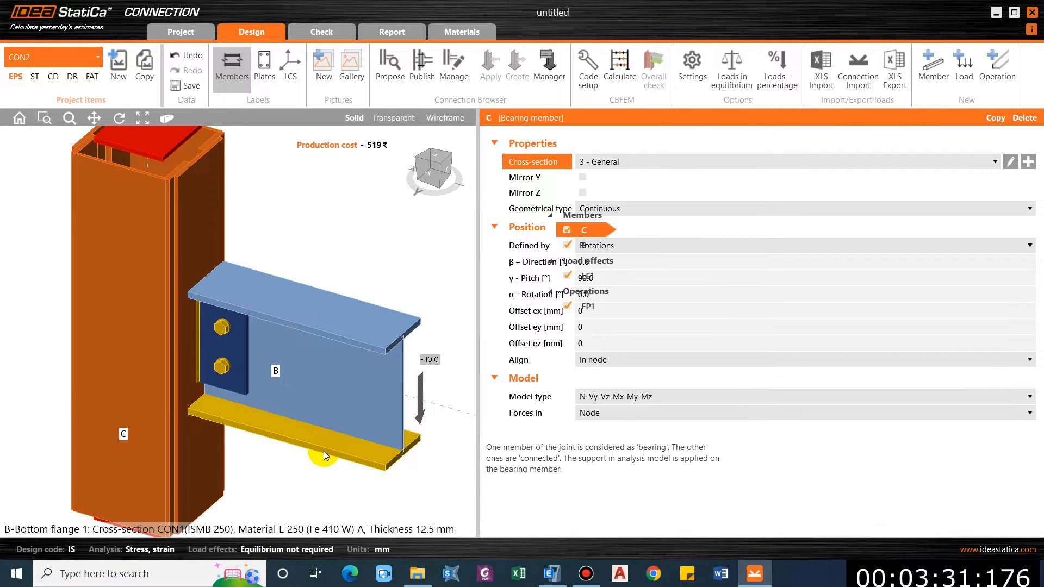
{"action": "mouse_move", "coordinate": [324, 451]}
{"action": "right_mouse_down"}
{"action": "mouse_move", "coordinate": [315, 422]}
{"action": "mouse_move", "coordinate": [321, 450]}
{"action": "mouse_move", "coordinate": [315, 441]}
{"action": "right_mouse_up"}
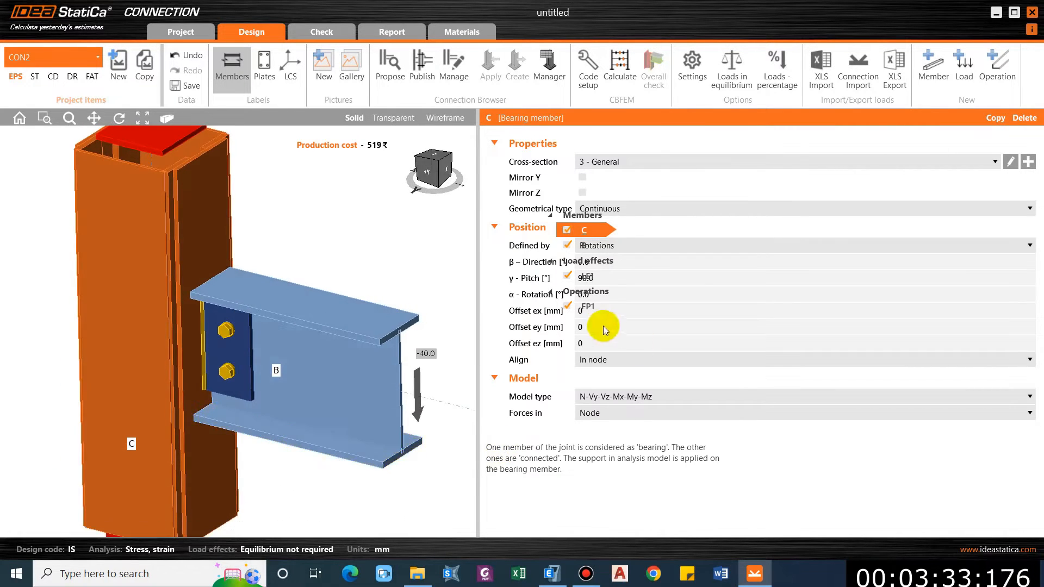
{"action": "left_click", "coordinate": [586, 308]}
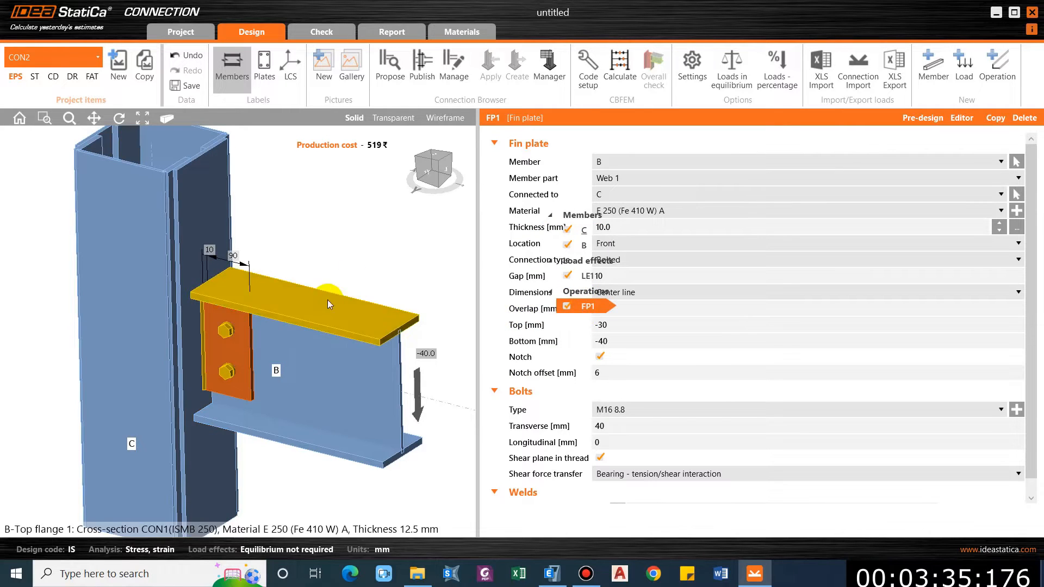
{"action": "middle_click_drag", "start_coordinate": [407, 389], "coordinate": [374, 374]}
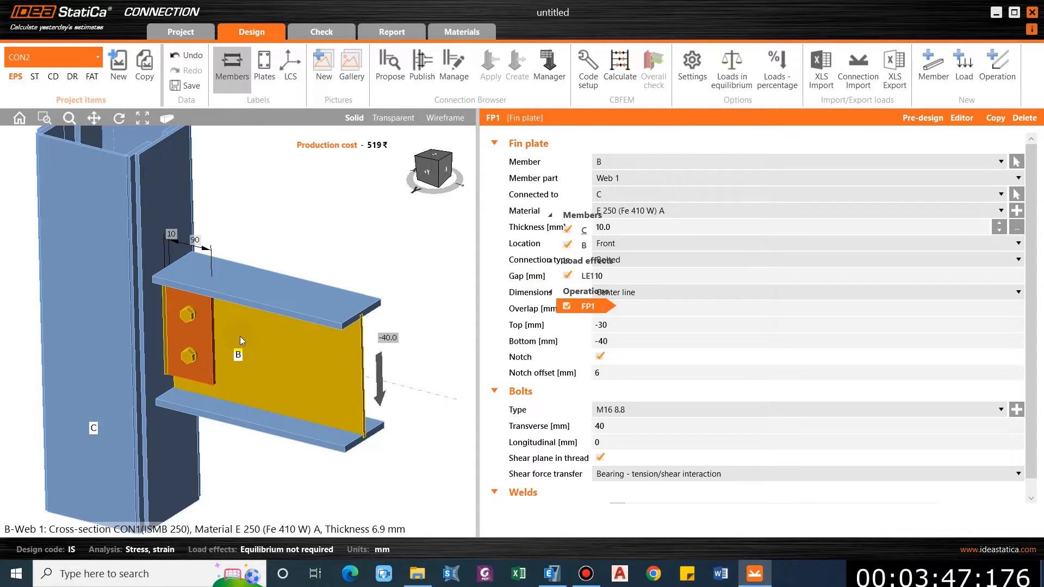
{"action": "left_click", "coordinate": [212, 338]}
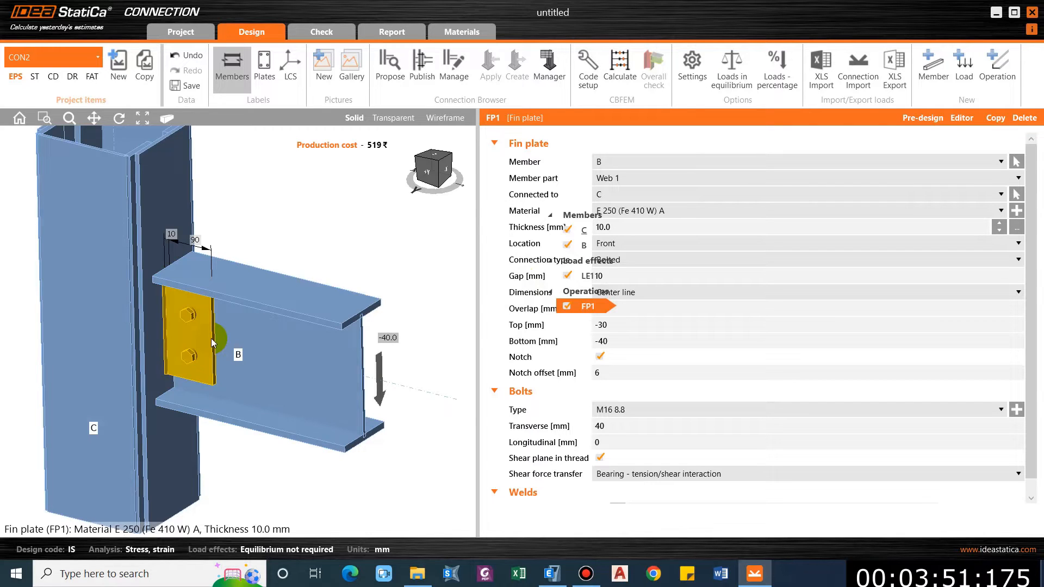
Open the Vz value of load effect LE1 for editing, check the beam's shear at grid 4 in ETABS, and return to IDEA StatiCa.
{"action": "left_click", "coordinate": [587, 276]}
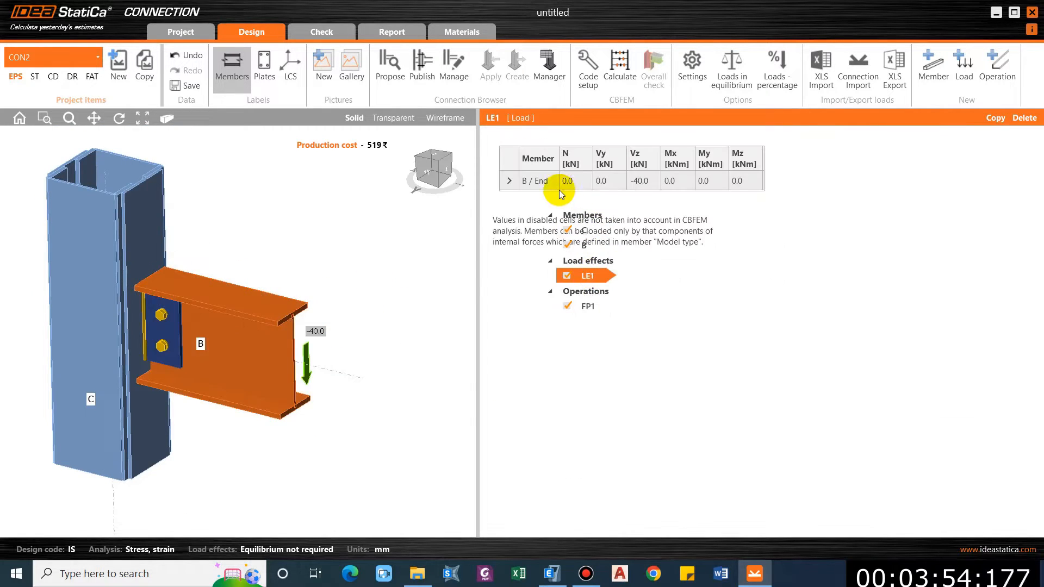
{"action": "left_click", "coordinate": [644, 179]}
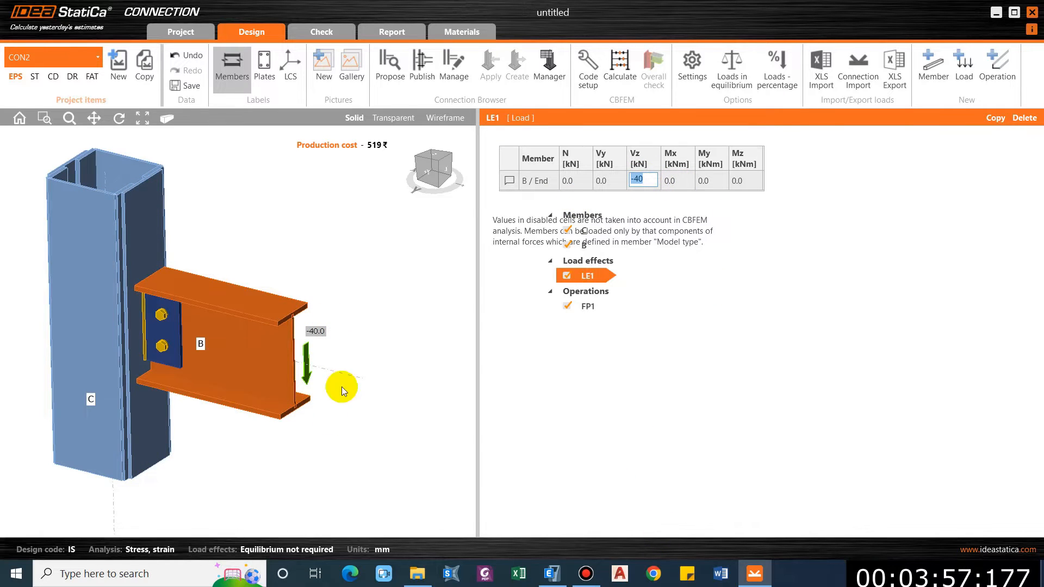
{"action": "left_click", "coordinate": [754, 573]}
{"action": "left_click", "coordinate": [755, 574]}
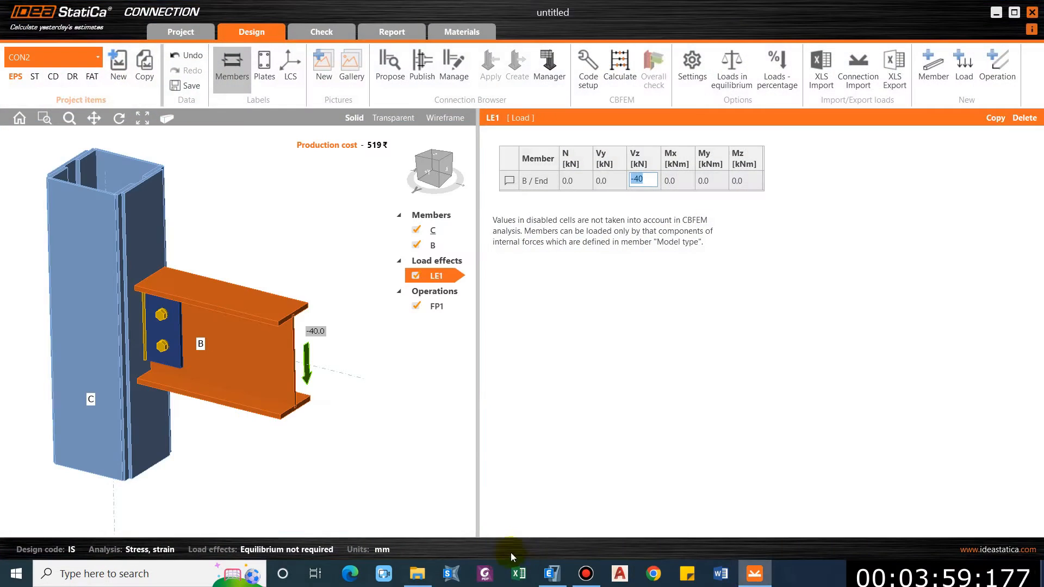
{"action": "left_click", "coordinate": [551, 574]}
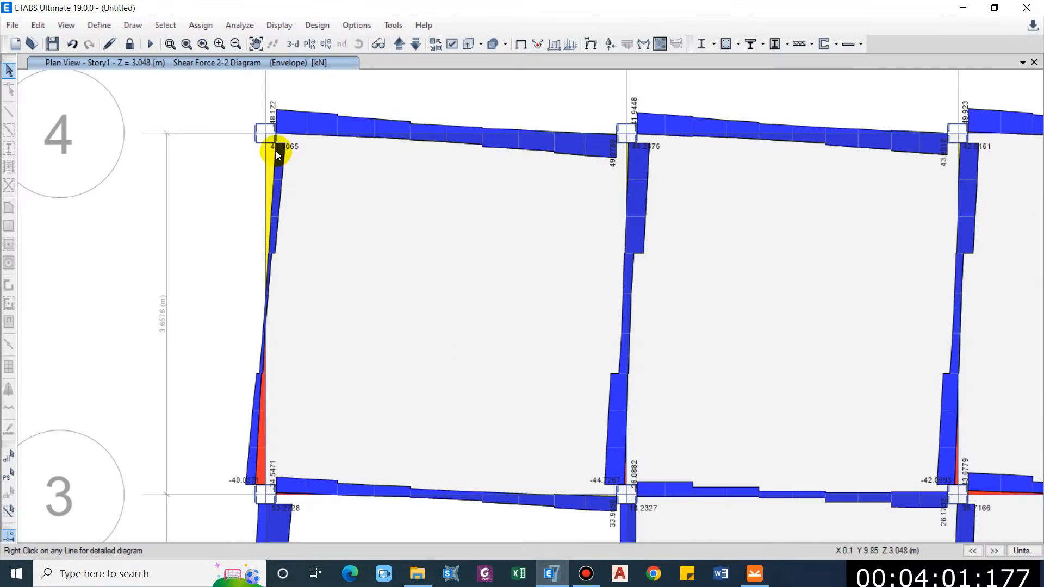
{"action": "left_click", "coordinate": [959, 5]}
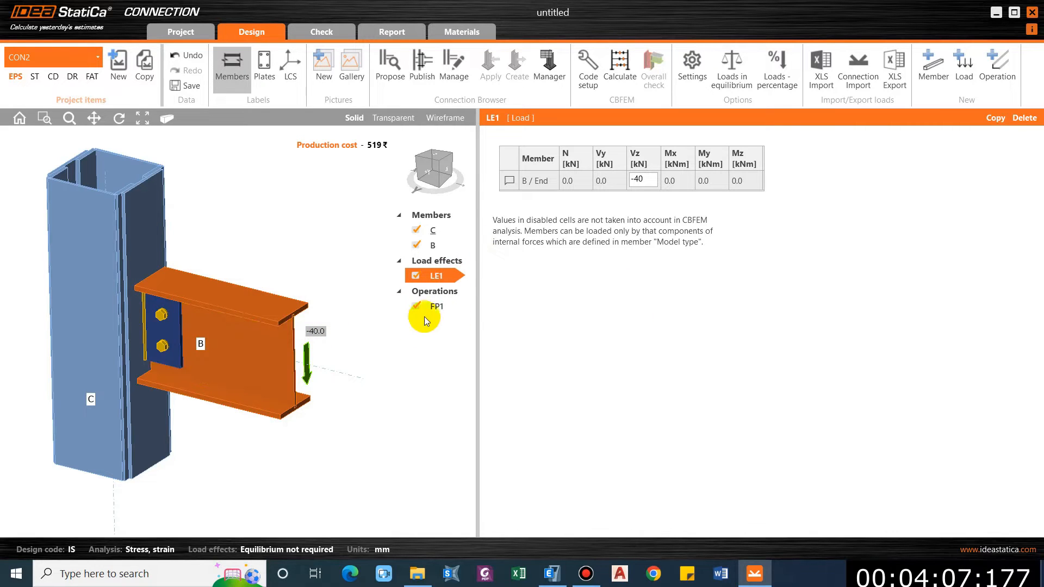
Review beam B's properties and its list of available cross-sections, leaving the section as 6 - CON1 (ISMB 250).
{"action": "left_click", "coordinate": [435, 308]}
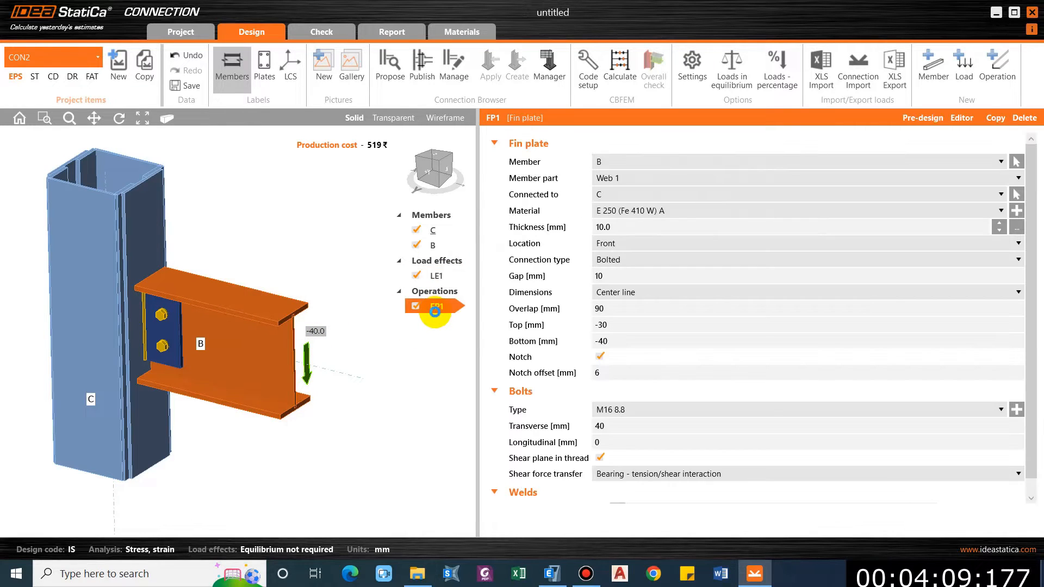
{"action": "left_click", "coordinate": [432, 246]}
{"action": "left_click", "coordinate": [633, 165]}
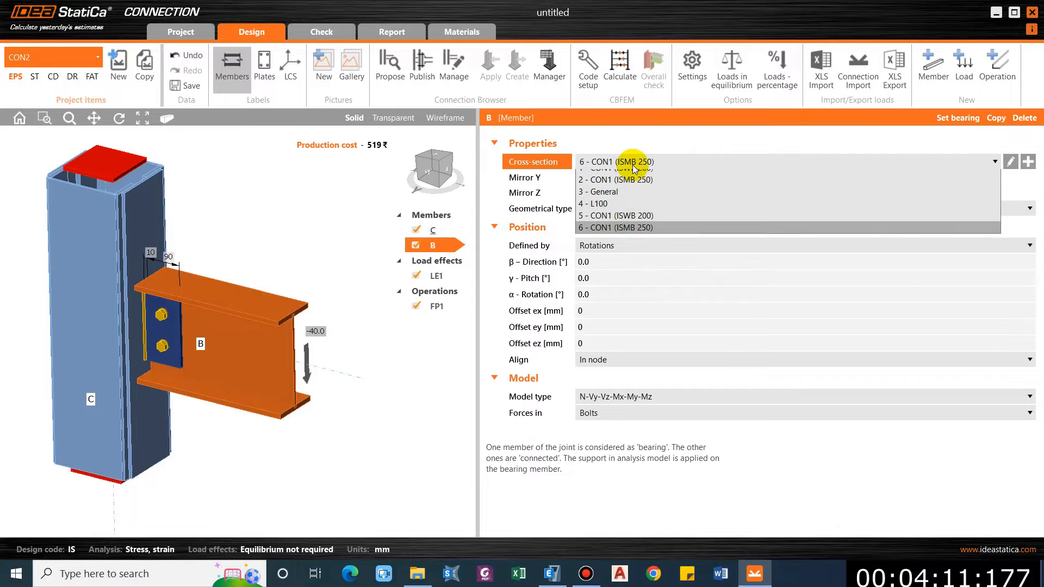
{"action": "left_click", "coordinate": [633, 165]}
{"action": "middle_click_drag", "start_coordinate": [199, 317], "coordinate": [164, 314]}
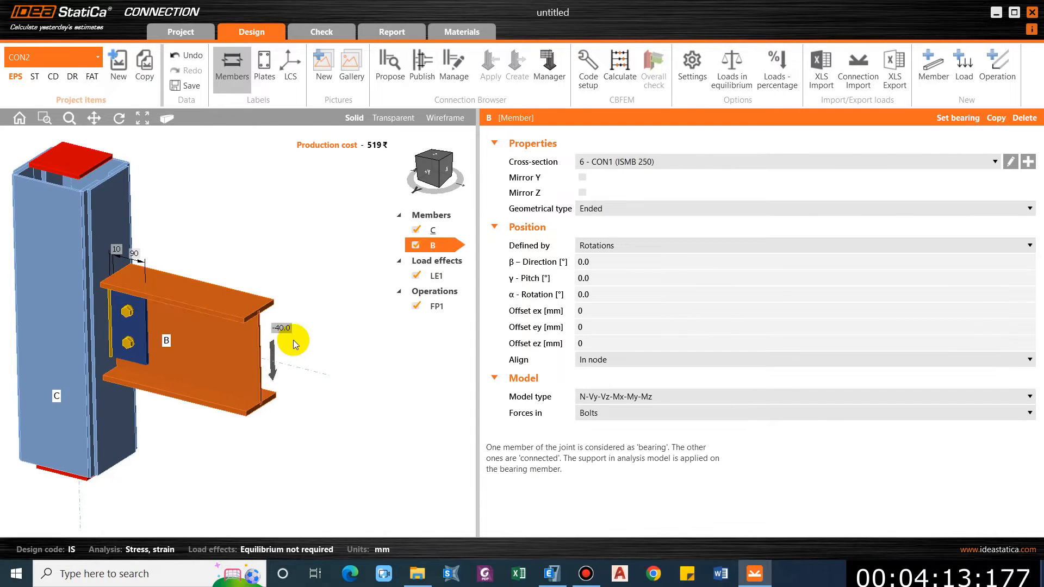
Review the FP1 fin plate's connection type and gap settings, and examine the gap between beam B and column C in the model.
{"action": "left_click", "coordinate": [435, 304]}
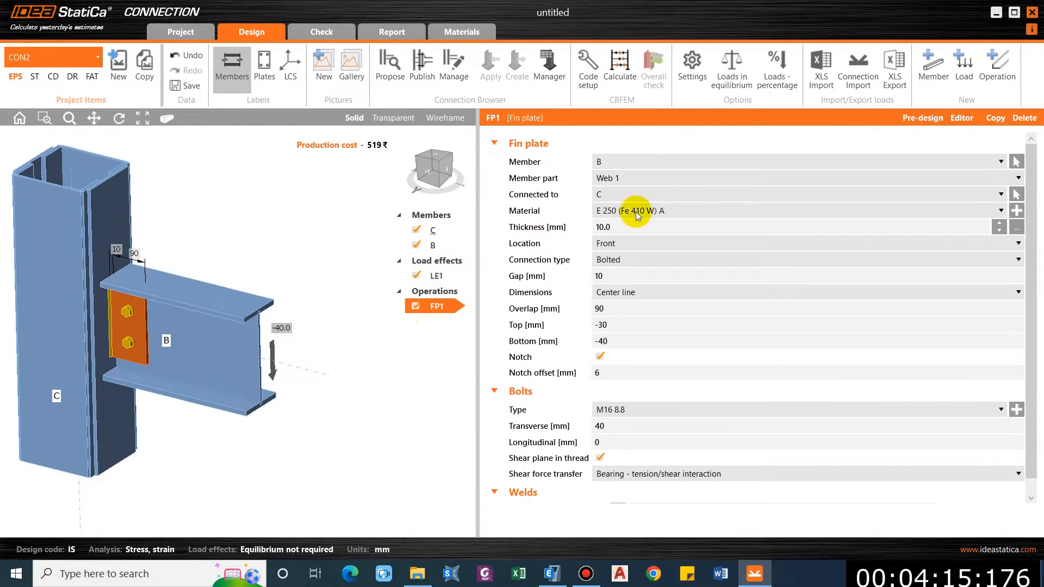
{"action": "scroll", "coordinate": [146, 334], "scroll_direction": "up", "scroll_amount": 2}
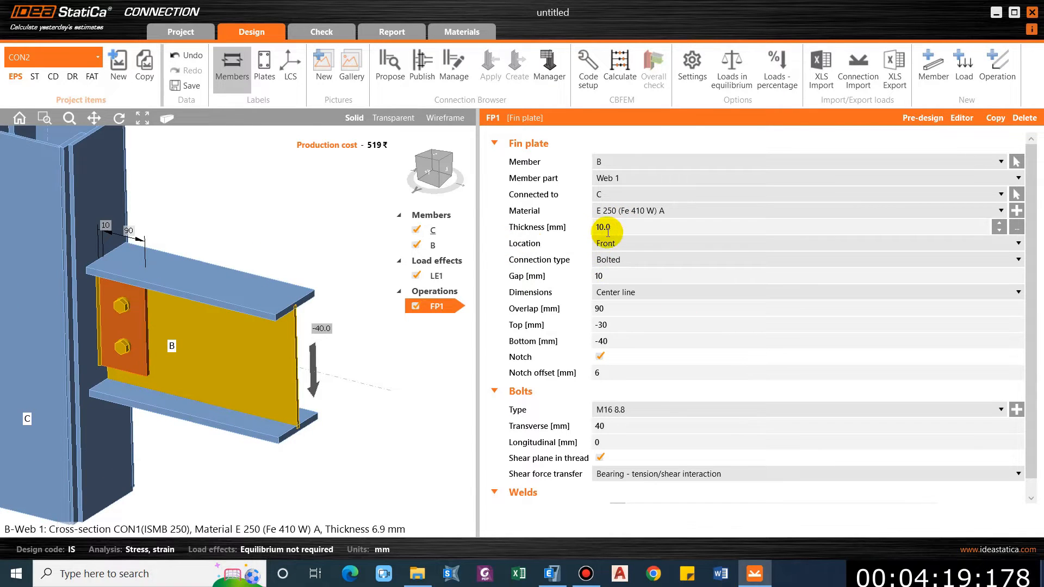
{"action": "left_click", "coordinate": [611, 263]}
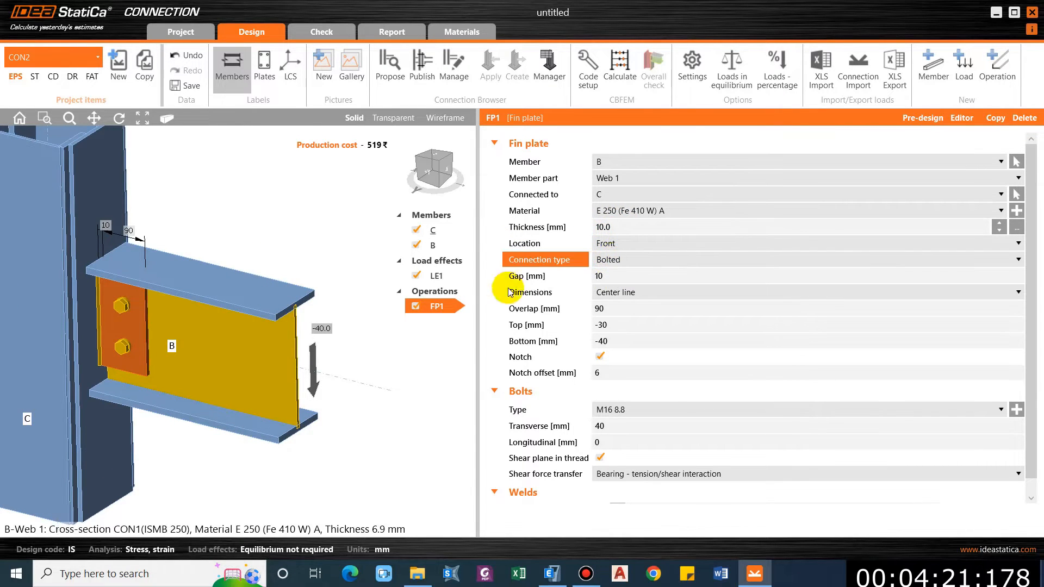
{"action": "left_click", "coordinate": [636, 279]}
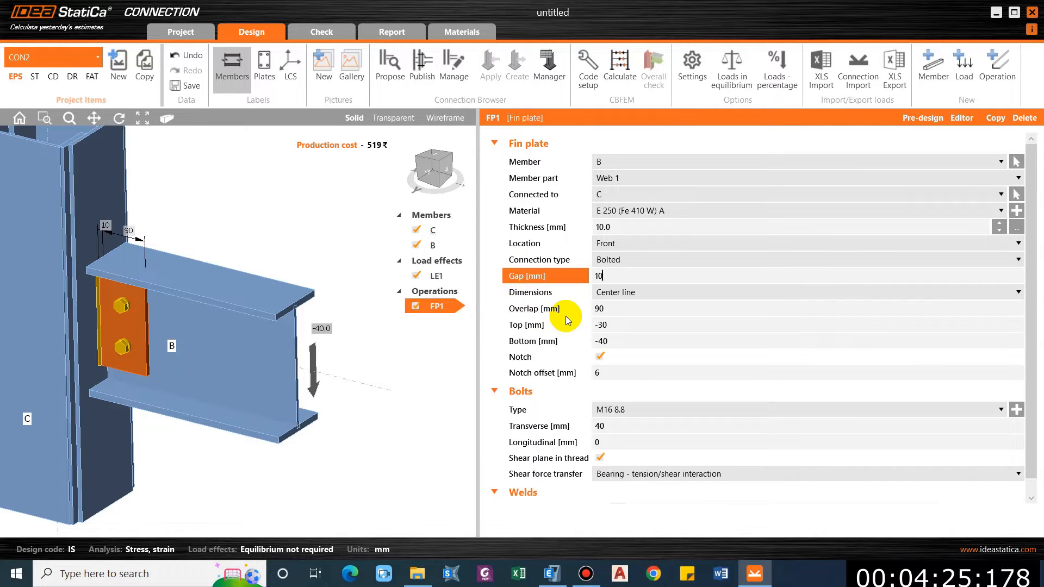
{"action": "middle_click_drag", "start_coordinate": [90, 381], "coordinate": [111, 325]}
{"action": "middle_click", "coordinate": [107, 326]}
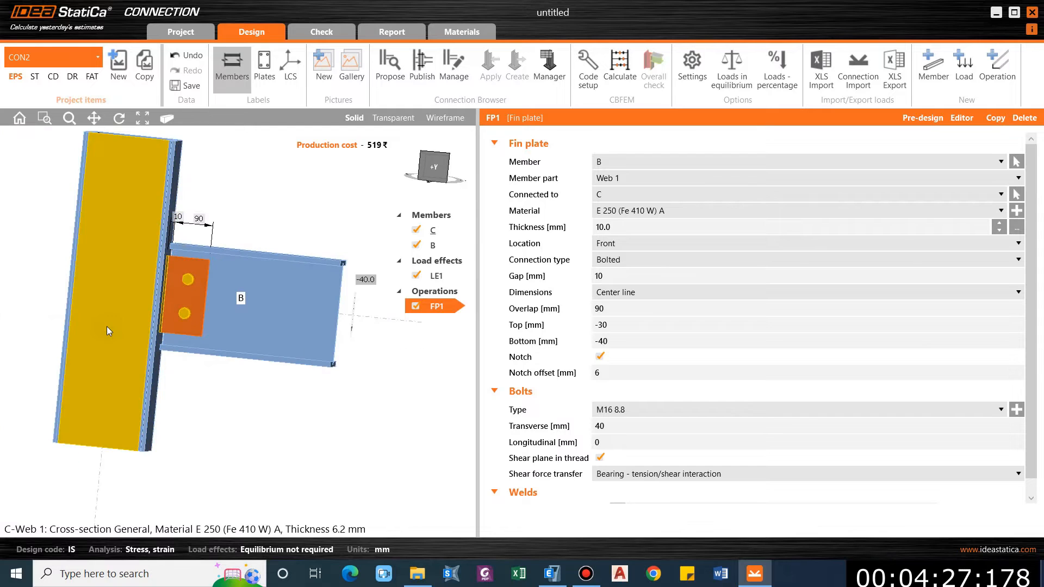
{"action": "scroll", "coordinate": [171, 265], "scroll_direction": "up", "scroll_amount": 2}
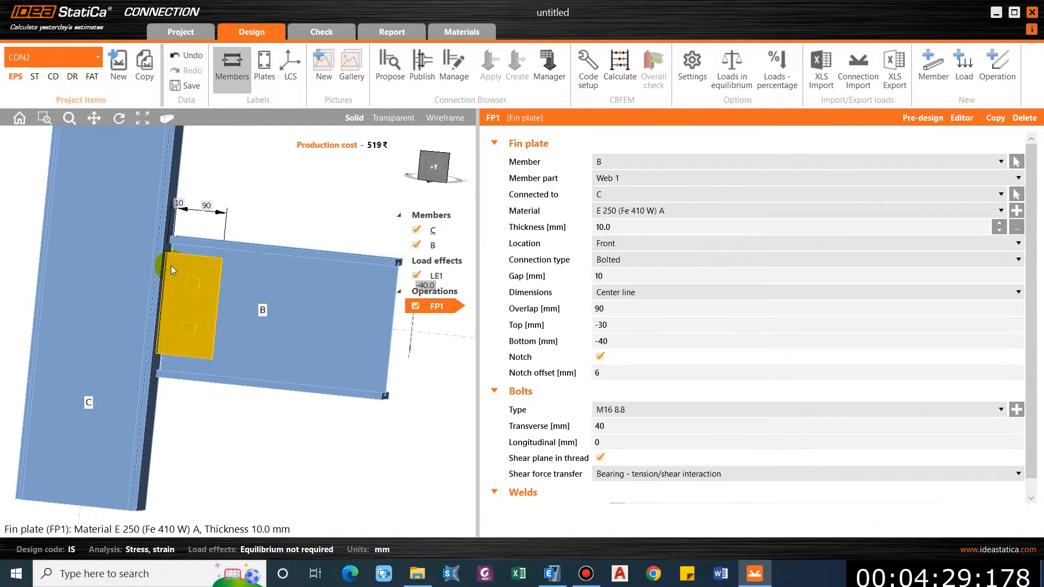
{"action": "scroll", "coordinate": [169, 256], "scroll_direction": "up", "scroll_amount": 2}
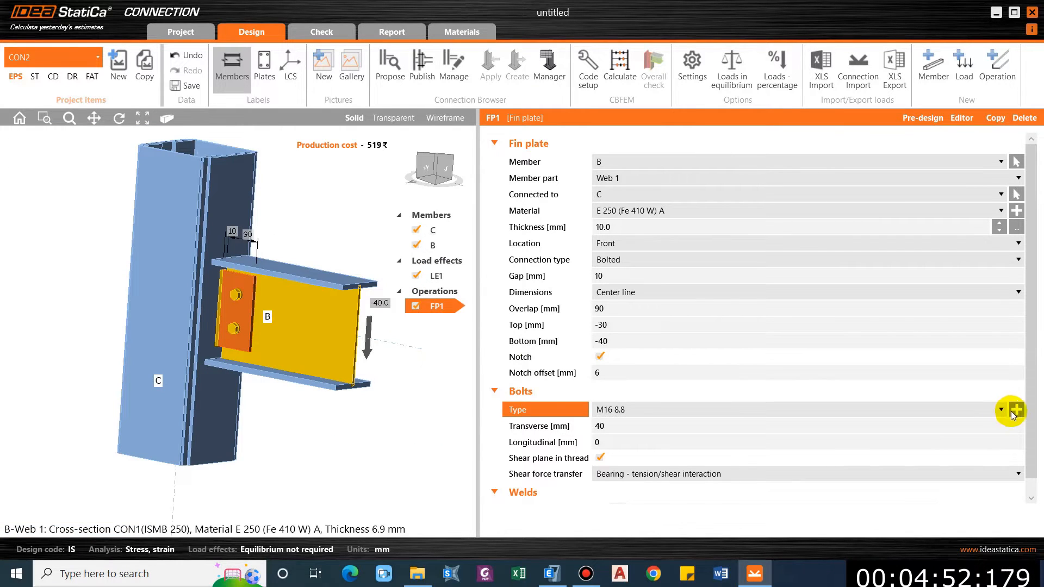
Change the fin plate's bolt assembly to M16 4.8.
{"action": "left_click", "coordinate": [1016, 410]}
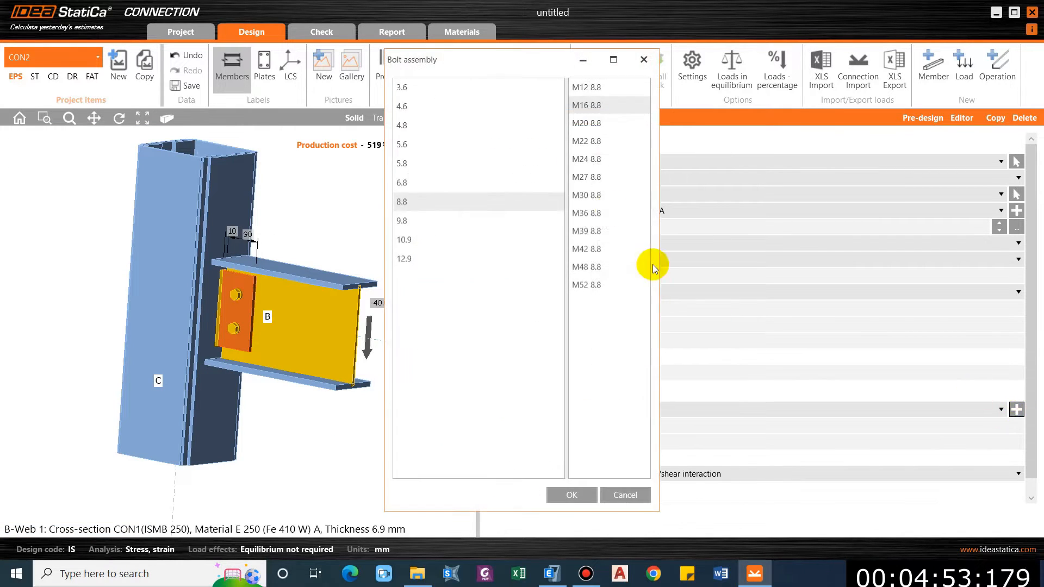
{"action": "left_click", "coordinate": [408, 125]}
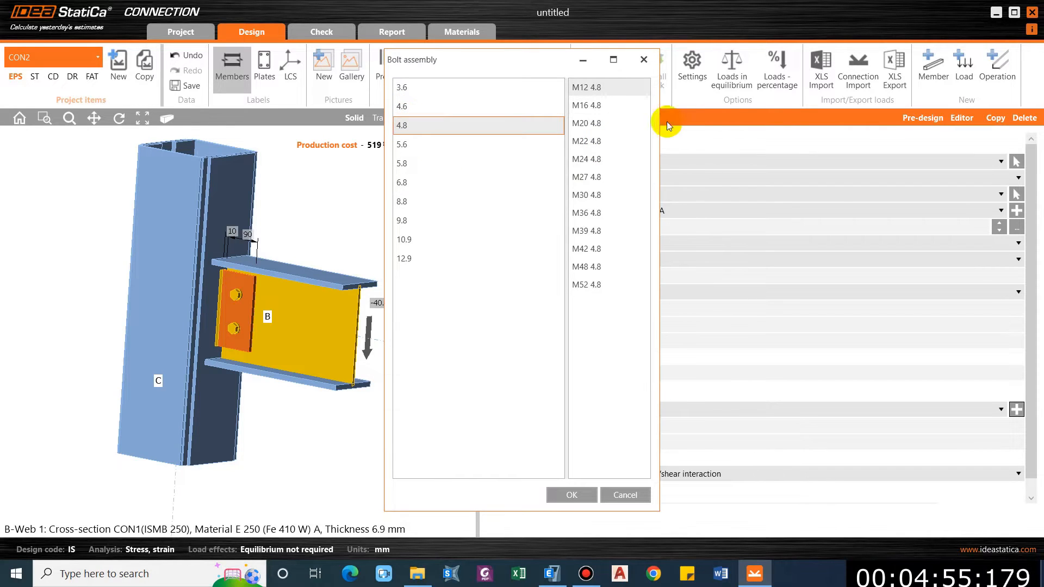
{"action": "left_click", "coordinate": [611, 105]}
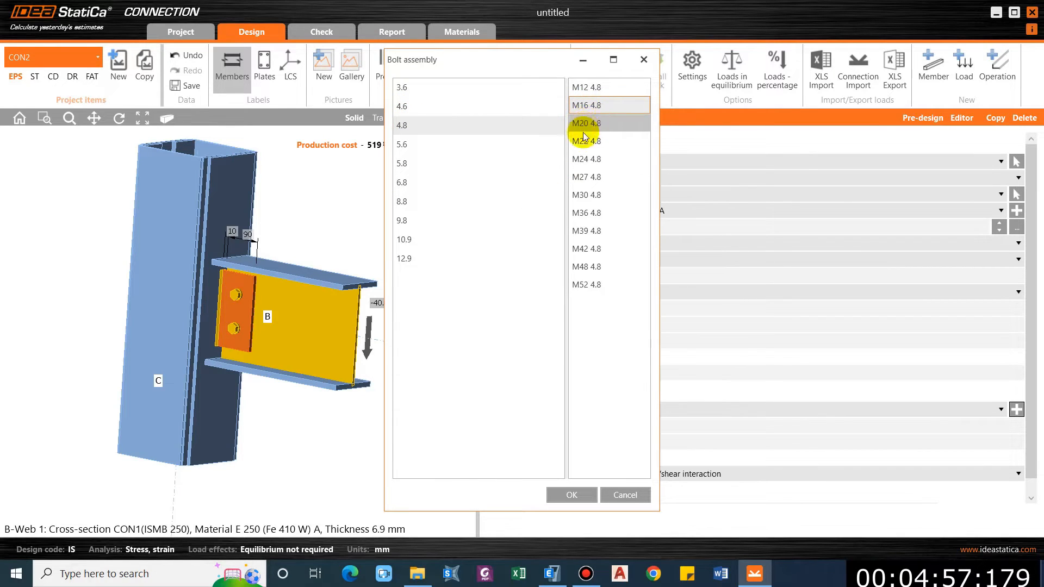
{"action": "left_click", "coordinate": [560, 500]}
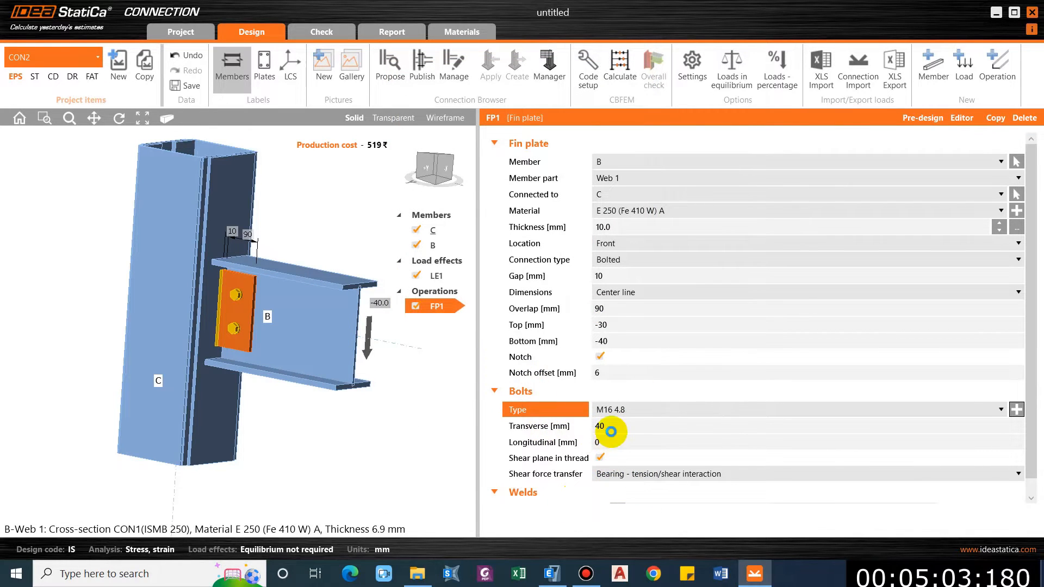
Set the transverse spacing of the fin plate's bolts to 50 mm.
{"action": "left_click", "coordinate": [611, 431]}
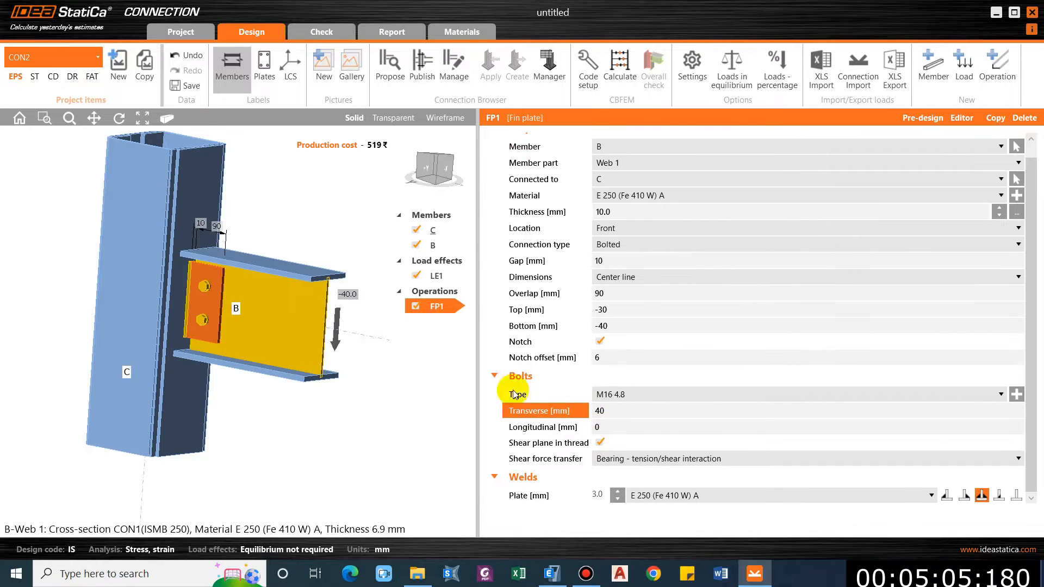
{"action": "left_click", "coordinate": [604, 411]}
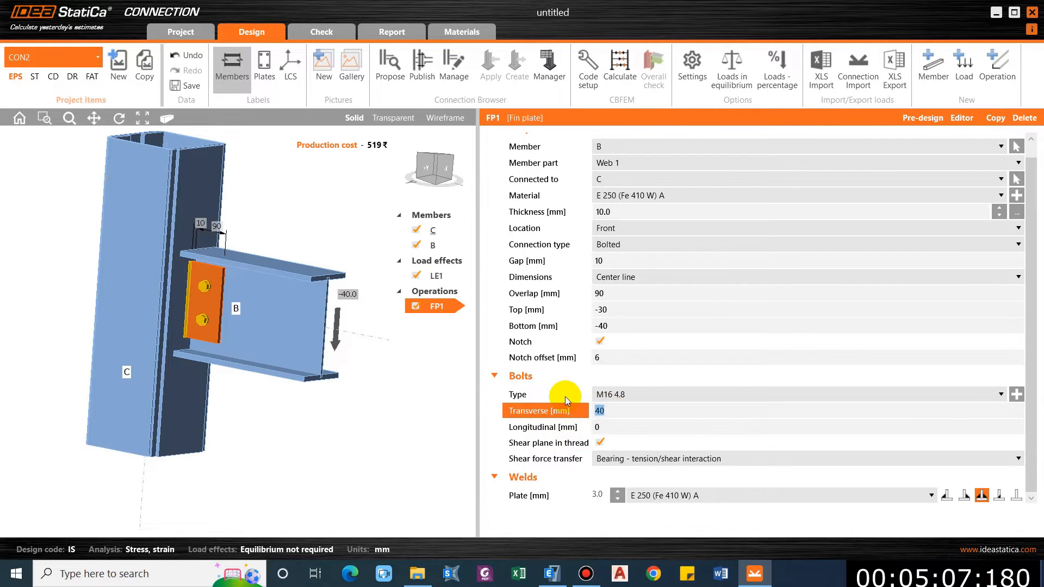
{"action": "type", "text": "50"}
{"action": "key", "text": "Tab"}
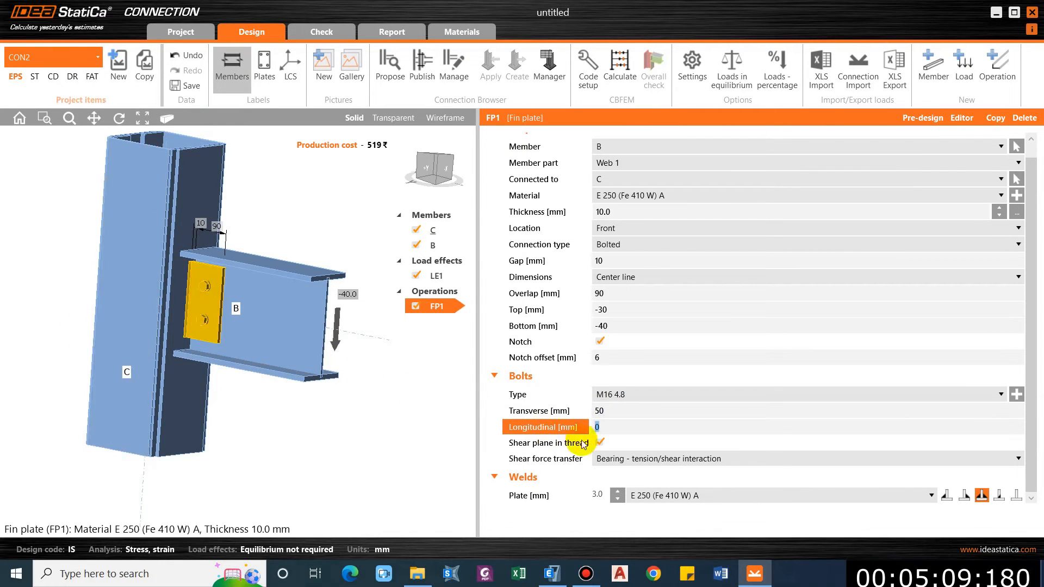
Set the transverse spacing of the fin plate's bolts to 30 mm.
{"action": "left_click", "coordinate": [564, 409]}
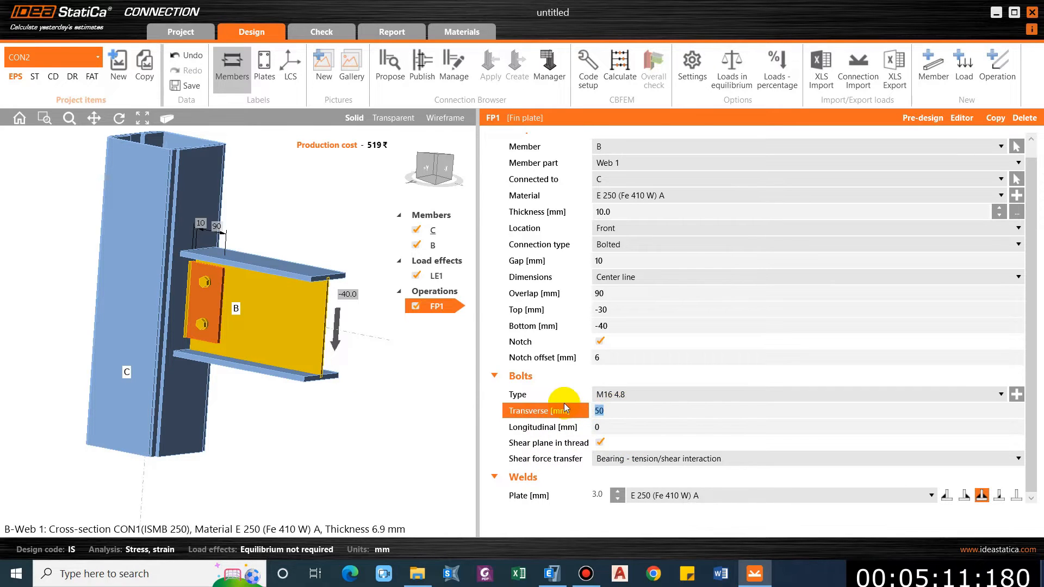
{"action": "type", "text": "30"}
{"action": "key", "text": "Tab"}
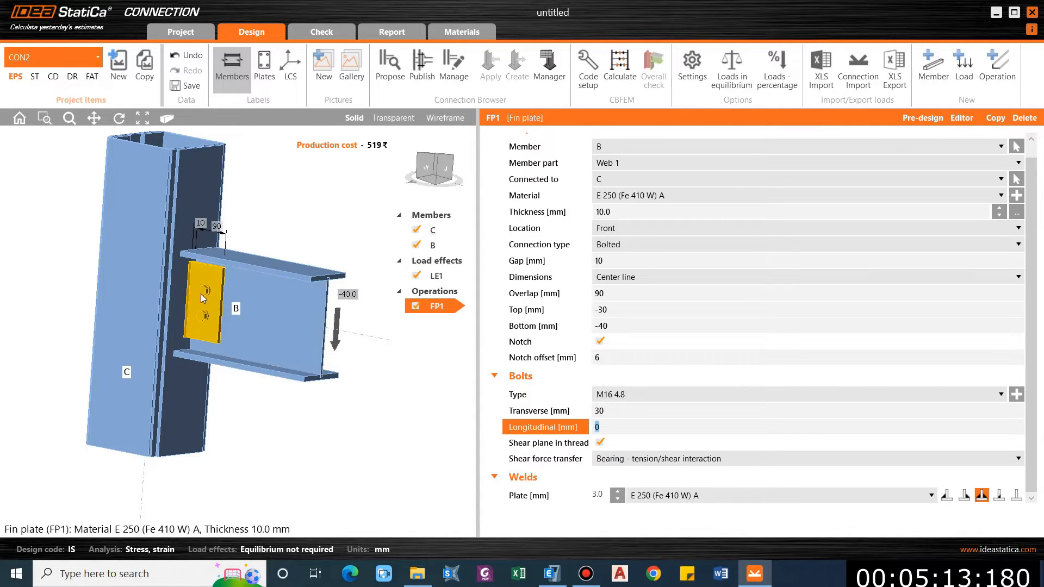
{"action": "left_click", "coordinate": [611, 429]}
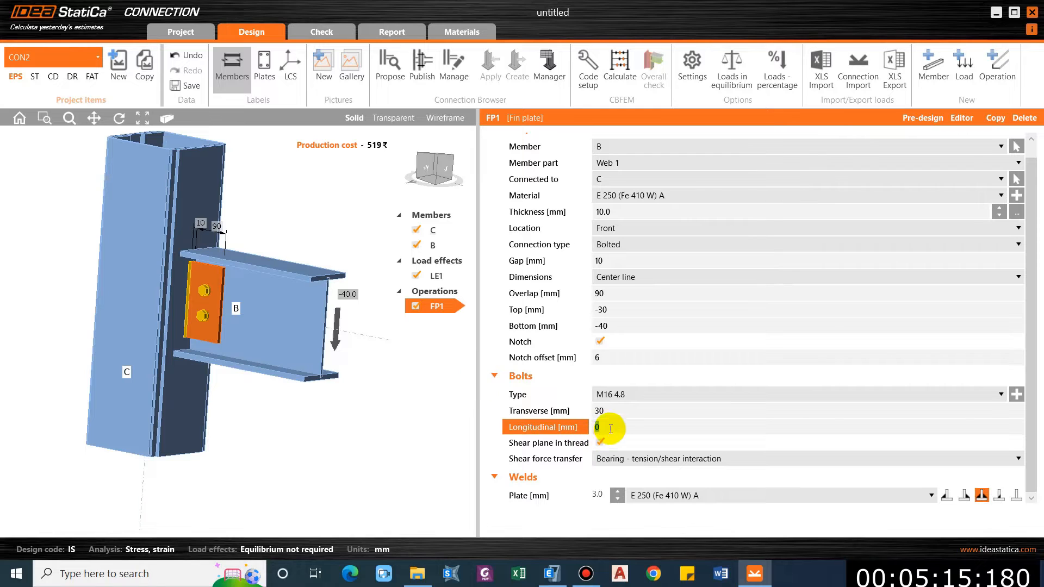
Set the transverse spacing of the fin plate's bolts to 40 mm.
{"action": "scroll", "coordinate": [240, 302], "scroll_direction": "up", "scroll_amount": 2}
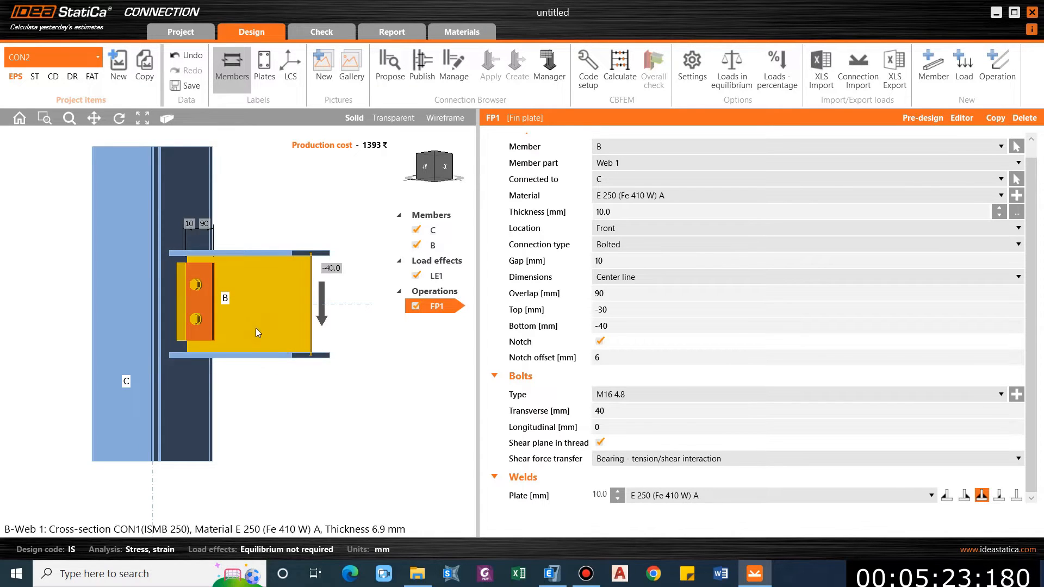
{"action": "left_click", "coordinate": [341, 385]}
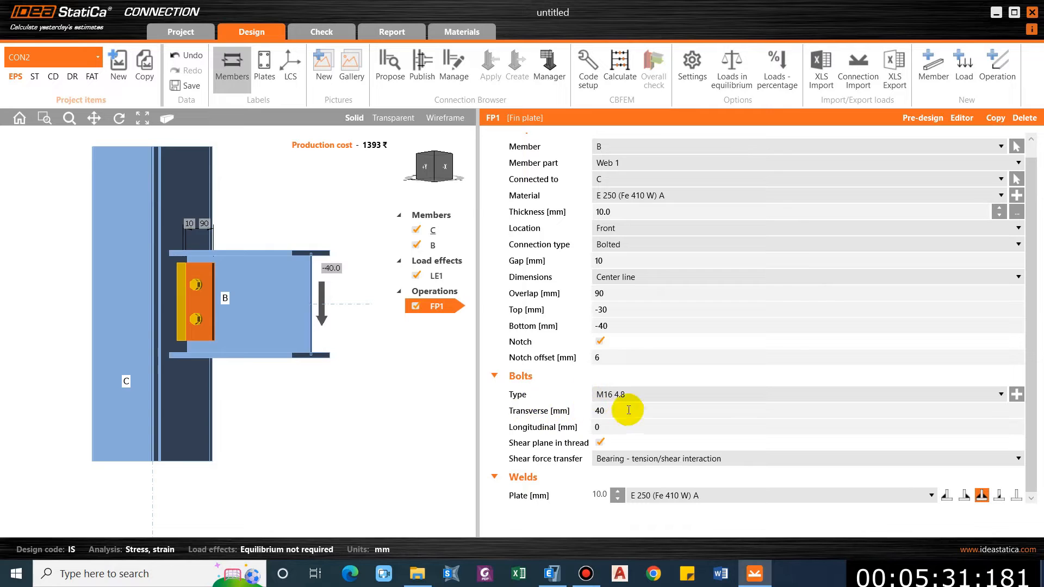
{"action": "left_click", "coordinate": [601, 411]}
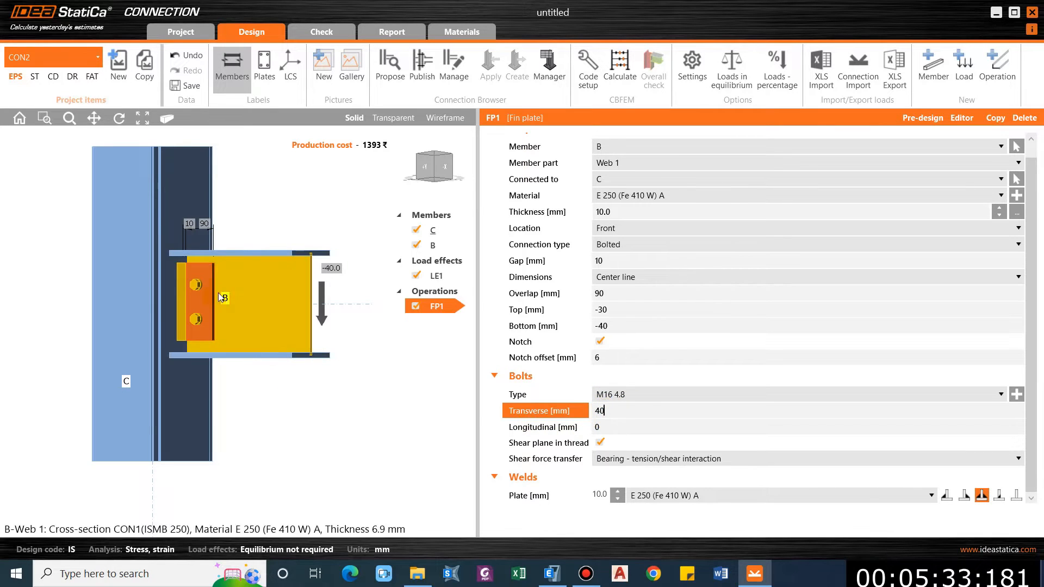
{"action": "left_click_drag", "start_coordinate": [607, 413], "coordinate": [581, 414]}
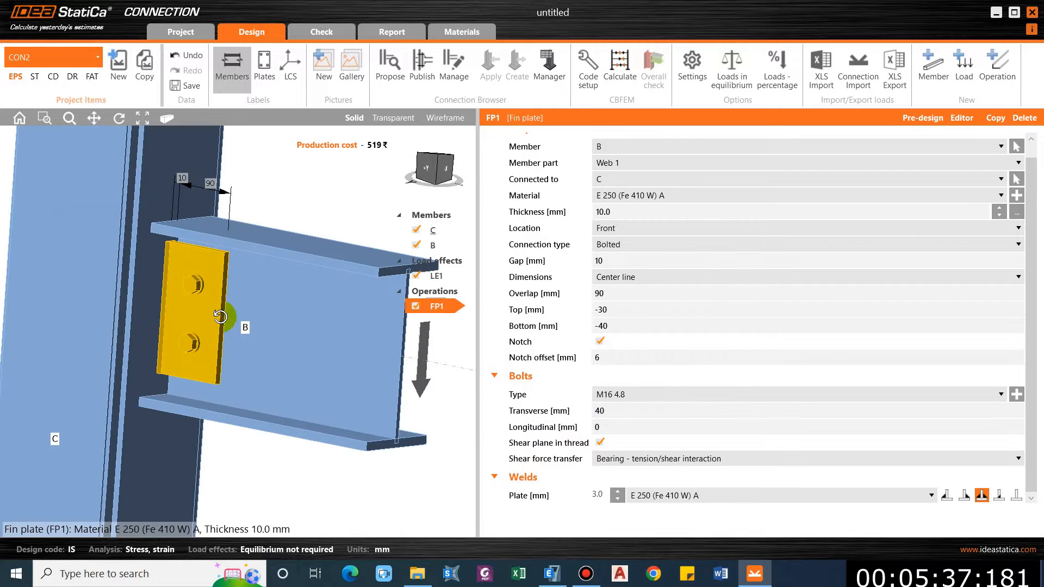
Try a bottom offset of -30 mm for the fin plate and return it to -40 mm.
{"action": "right_click_drag", "start_coordinate": [221, 317], "coordinate": [200, 272]}
{"action": "scroll", "coordinate": [200, 267], "scroll_direction": "up", "scroll_amount": 3}
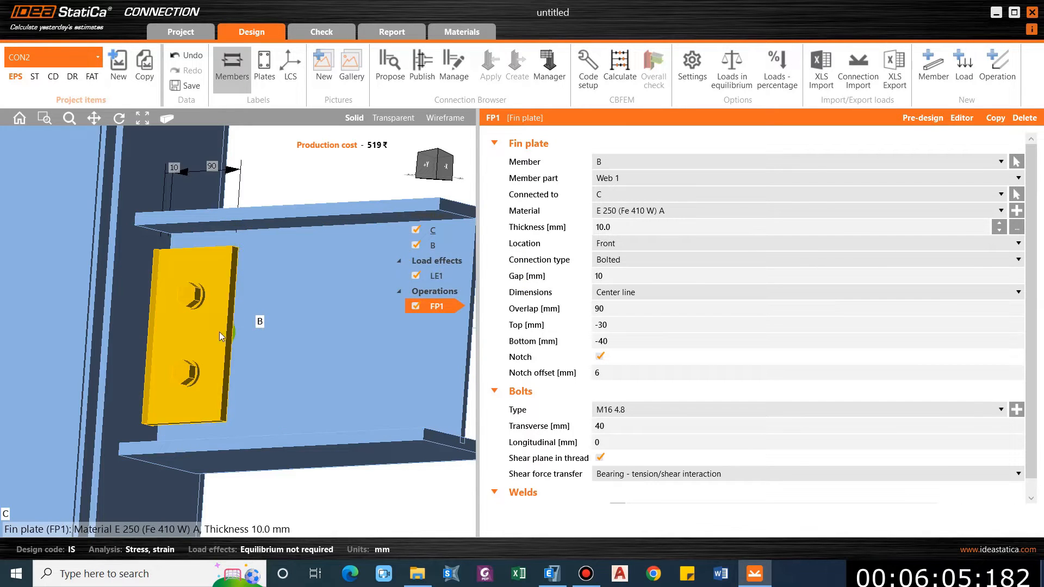
{"action": "left_click", "coordinate": [616, 364]}
{"action": "right_click_drag", "start_coordinate": [342, 379], "coordinate": [247, 368]}
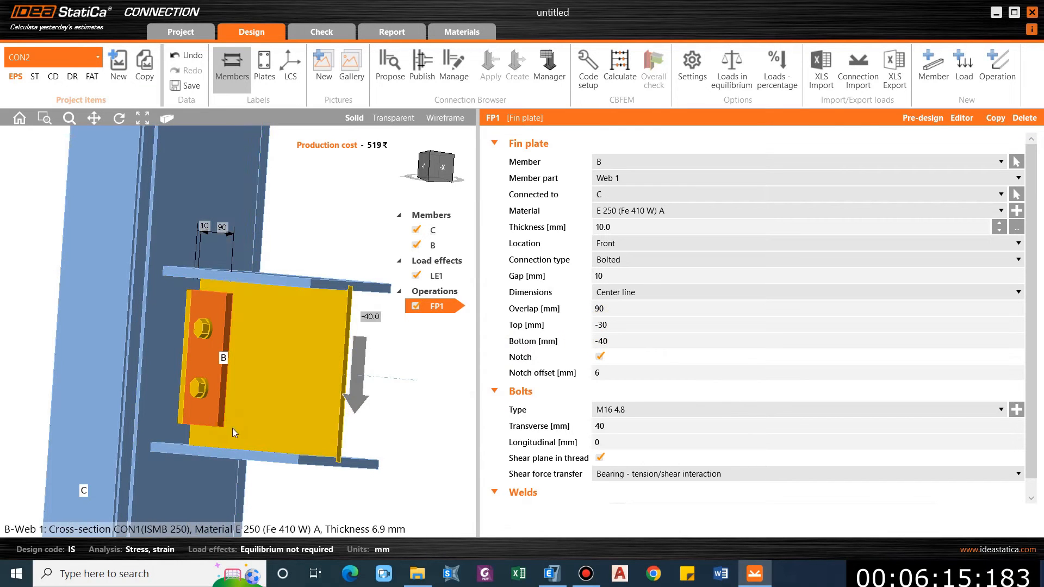
{"action": "left_click", "coordinate": [500, 341]}
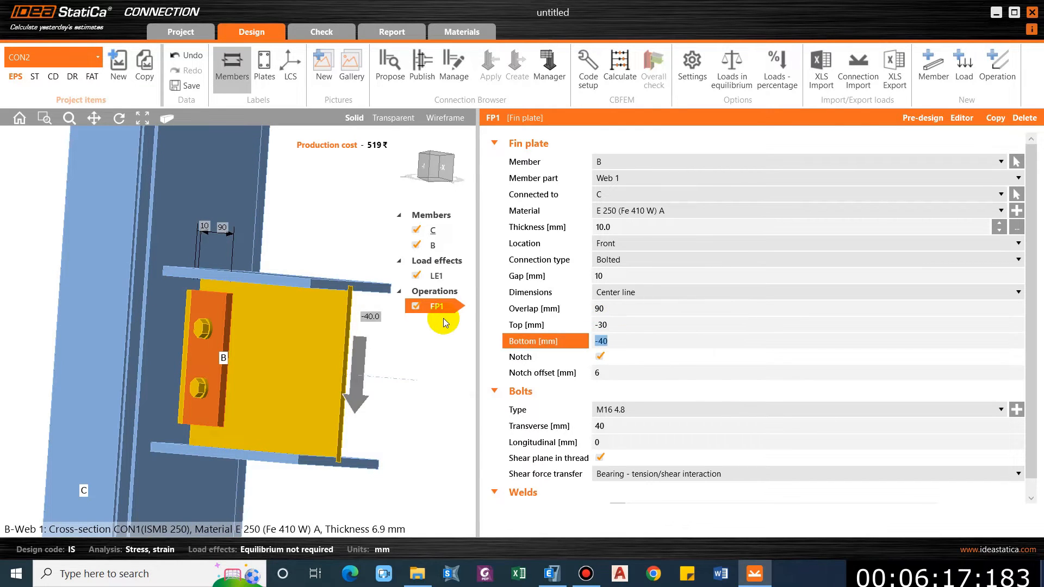
{"action": "type", "text": "-30"}
{"action": "key", "text": "Tab"}
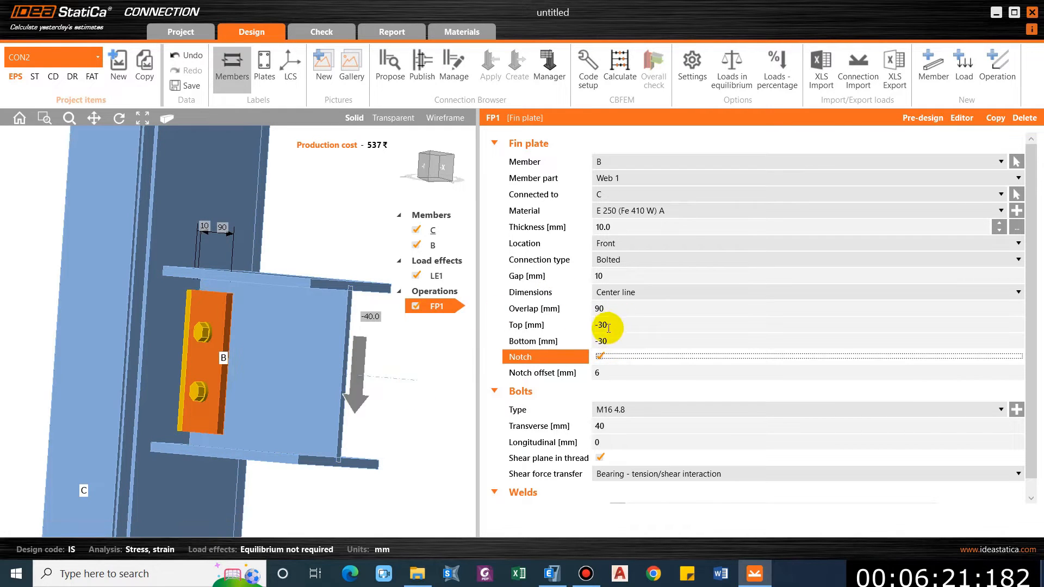
{"action": "left_click", "coordinate": [622, 342]}
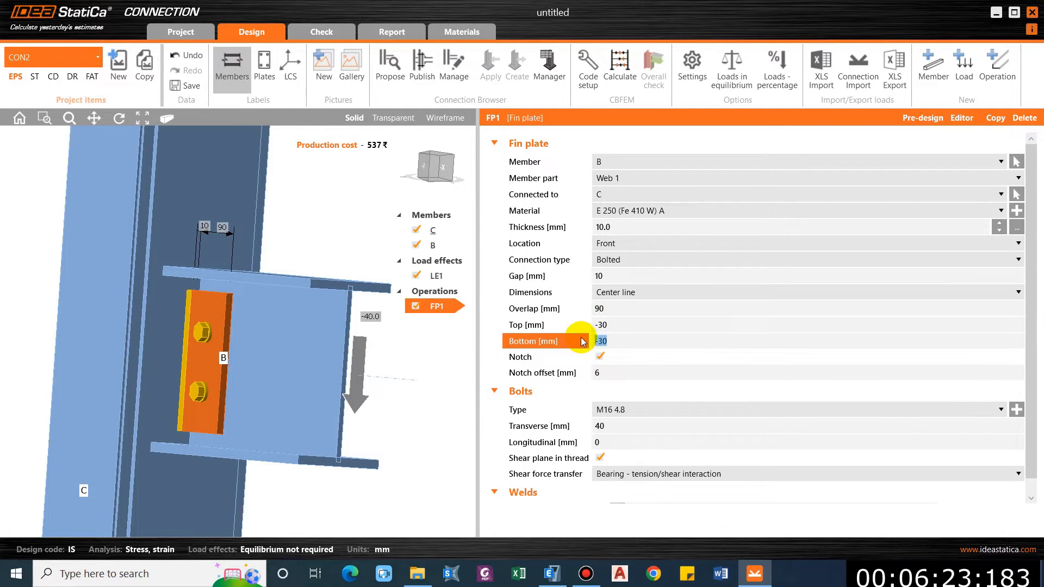
{"action": "type", "text": "-40"}
{"action": "key", "text": "Tab"}
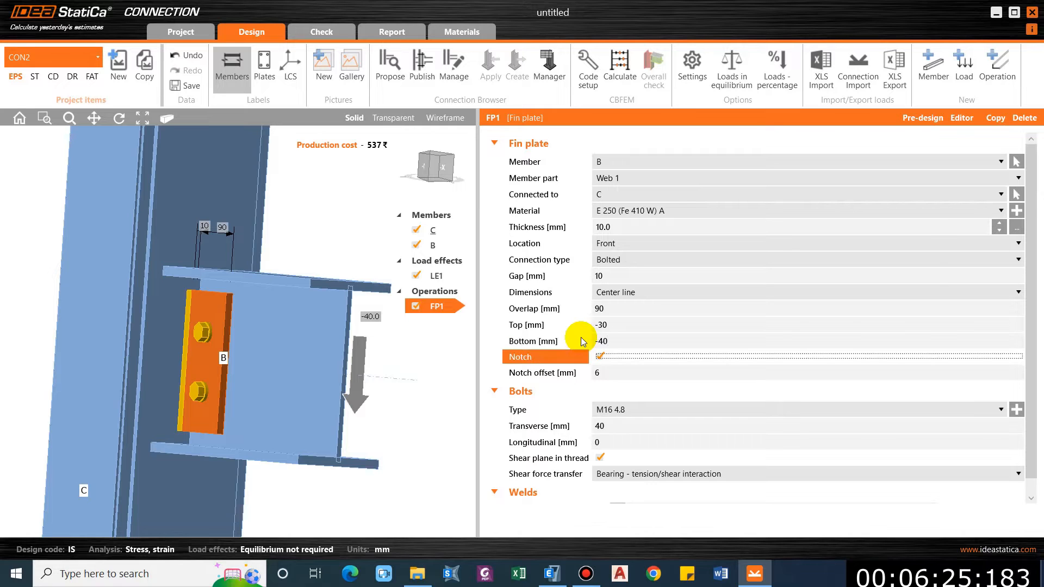
{"action": "left_click", "coordinate": [225, 348]}
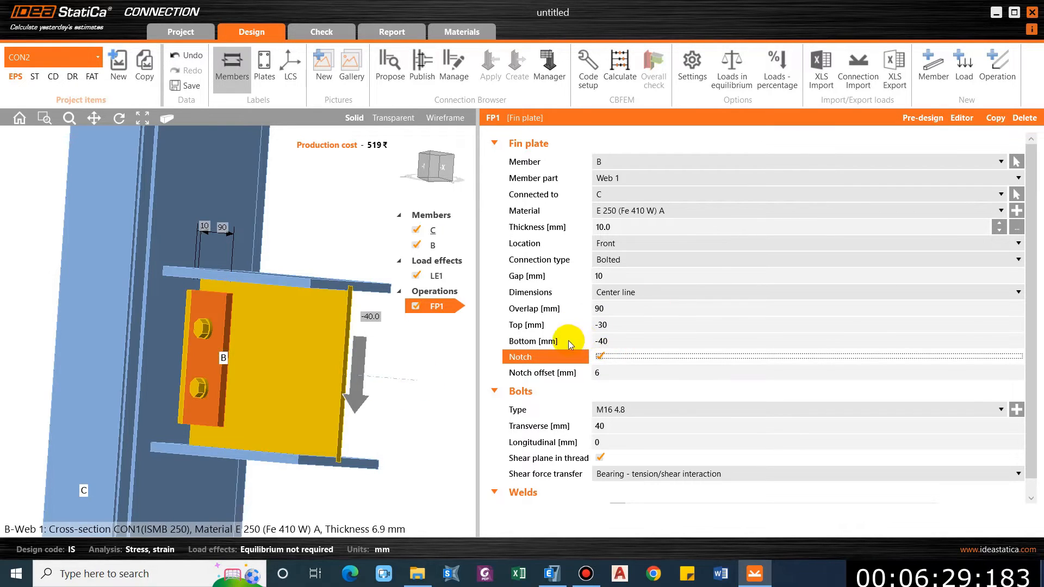
Set both the top and bottom offsets of the fin plate to 0 mm.
{"action": "left_click", "coordinate": [603, 326]}
{"action": "type", "text": "0"}
{"action": "key", "text": "Tab"}
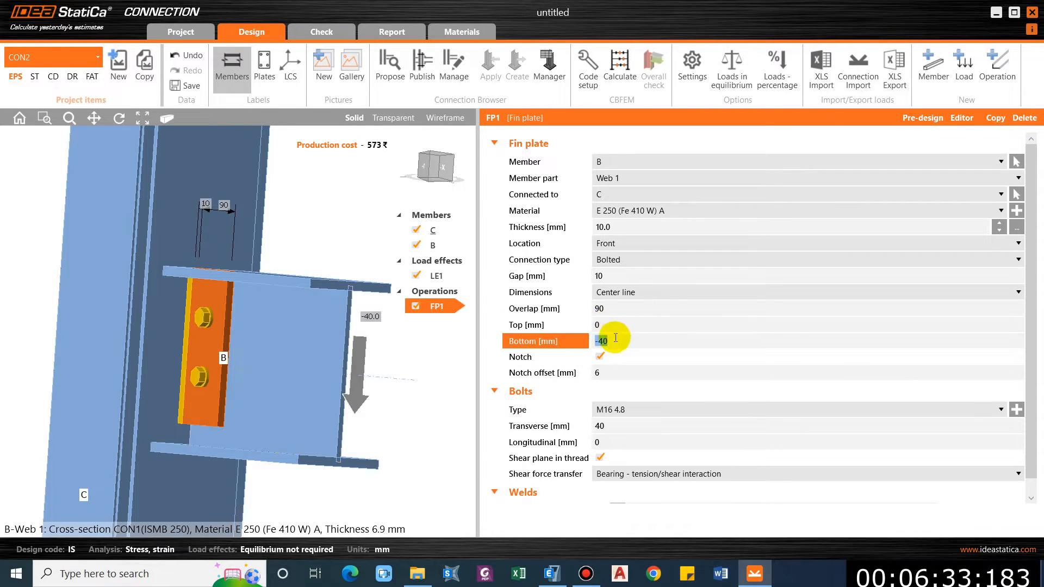
{"action": "type", "text": "0"}
{"action": "key", "text": "Tab"}
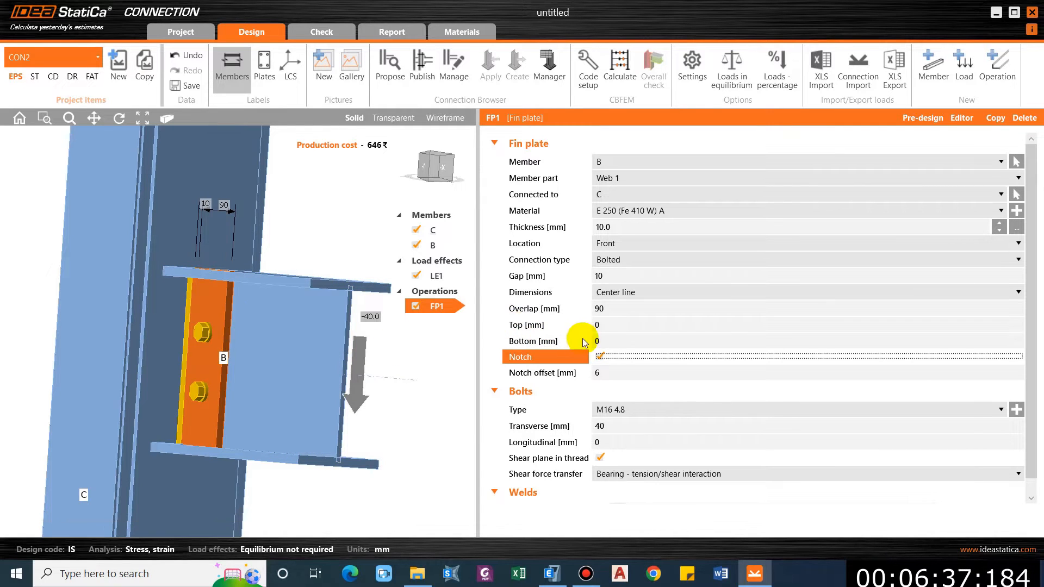
Set the fin plate's top offset to -30 mm and its bottom offset to -40 mm.
{"action": "left_click", "coordinate": [610, 329]}
{"action": "type", "text": "-30"}
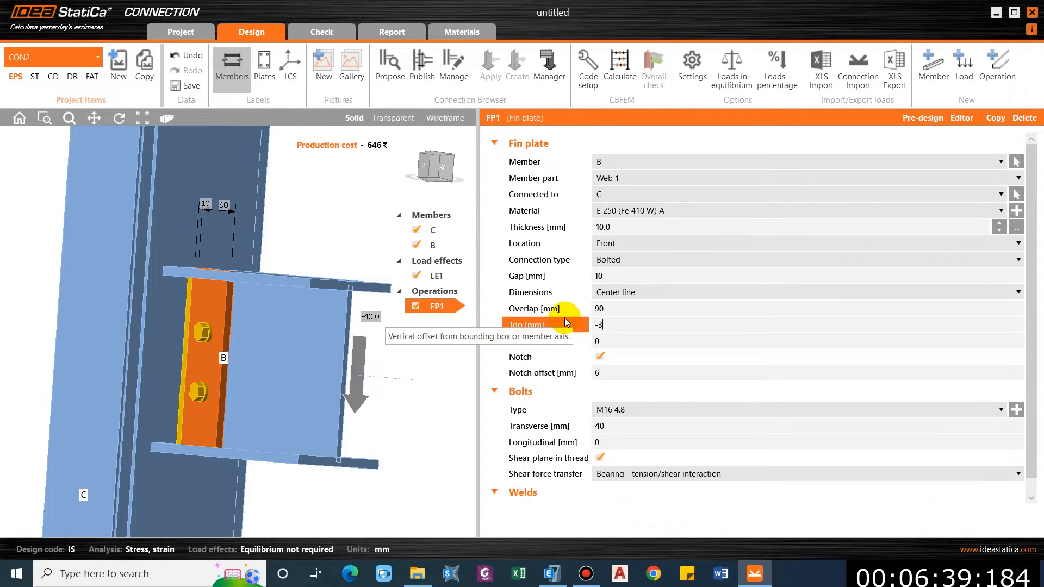
{"action": "key", "text": "Tab"}
{"action": "left_click", "coordinate": [227, 304]}
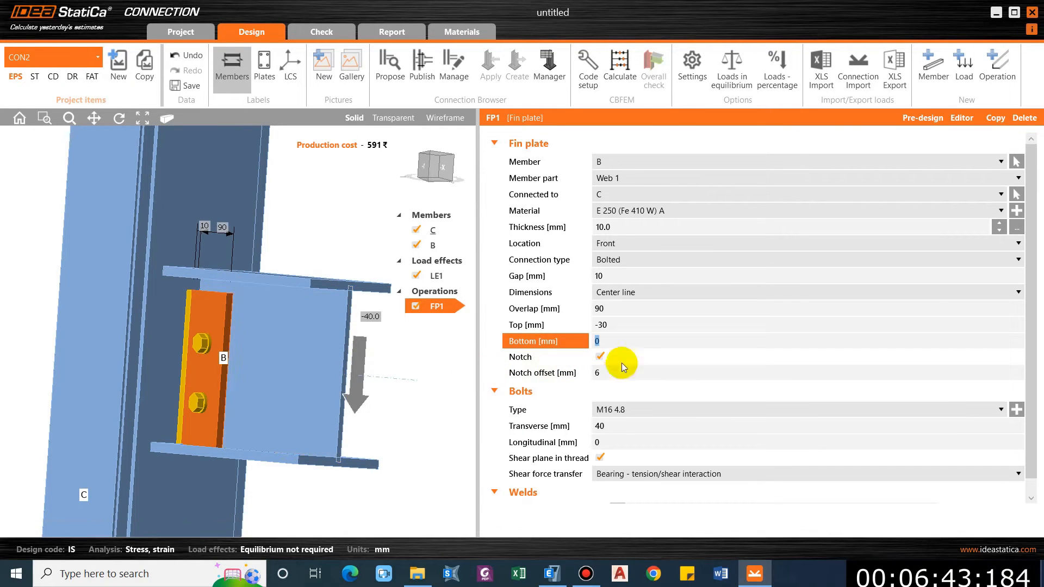
{"action": "type", "text": "-40"}
{"action": "key", "text": "Tab"}
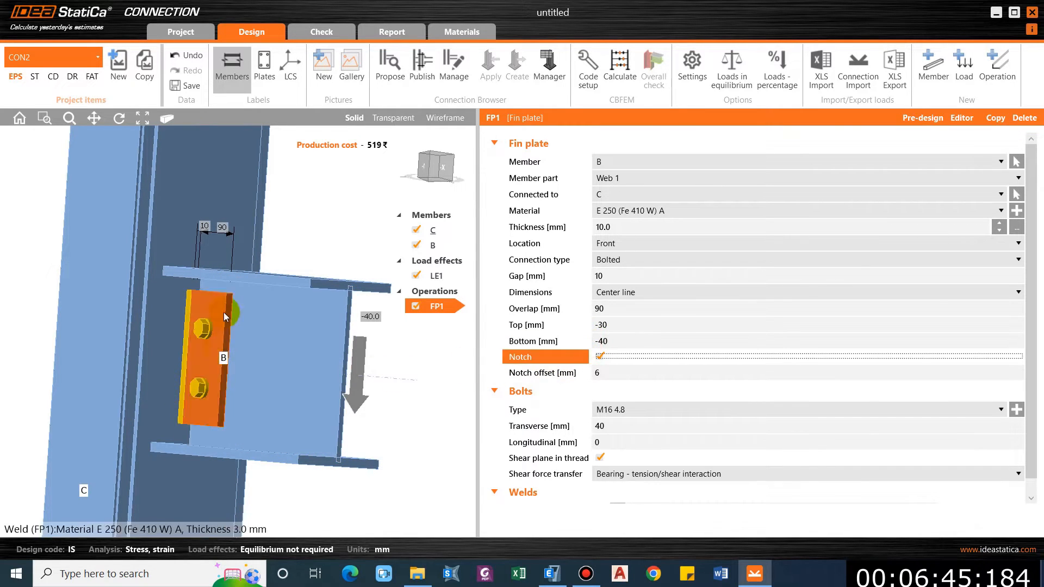
{"action": "left_click", "coordinate": [219, 334]}
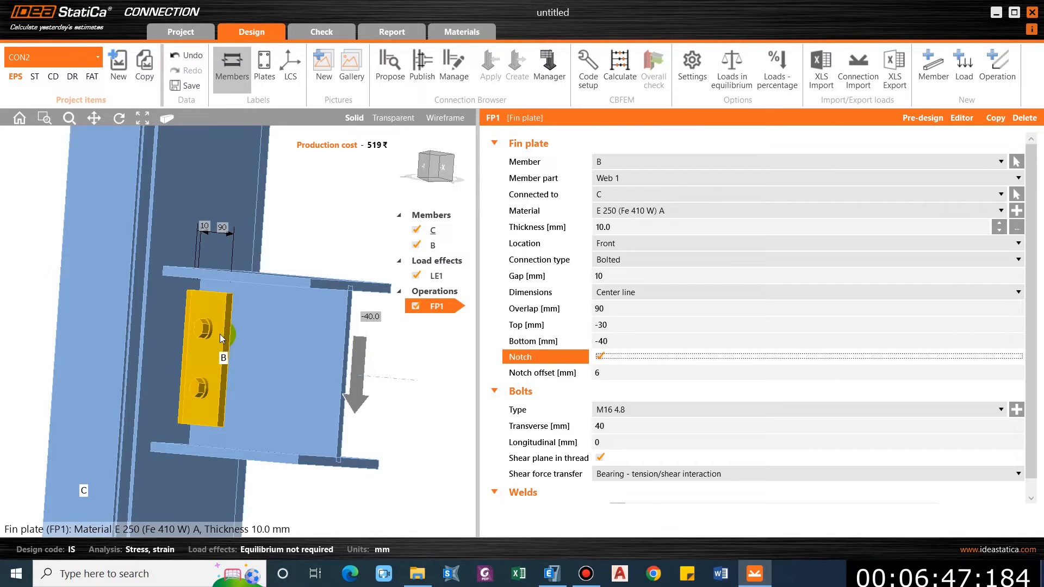
{"action": "left_click", "coordinate": [214, 364]}
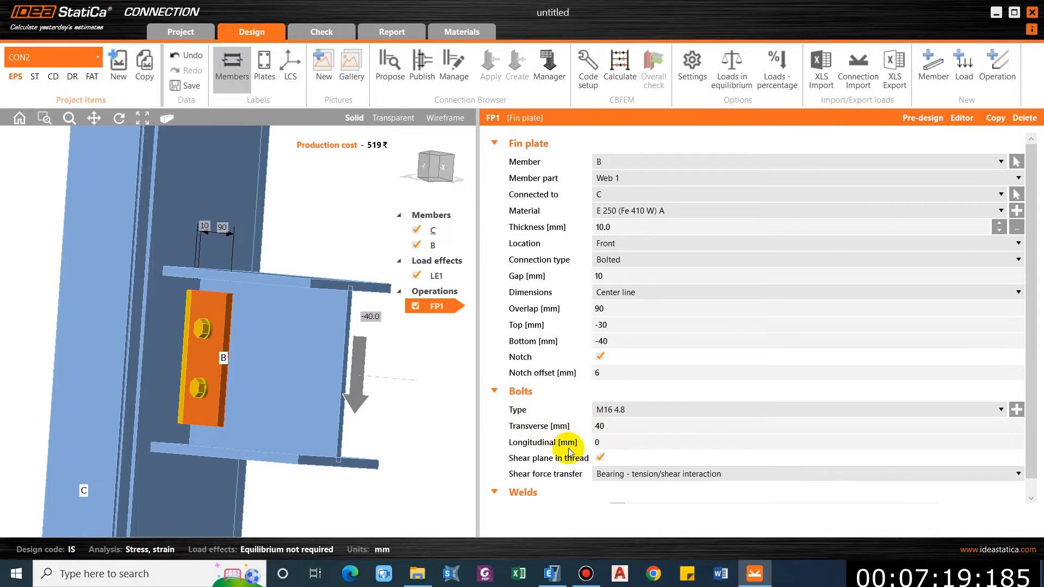
Set the fin plate's weld size to 10 mm.
{"action": "scroll", "coordinate": [569, 451], "scroll_direction": "down", "scroll_amount": 1}
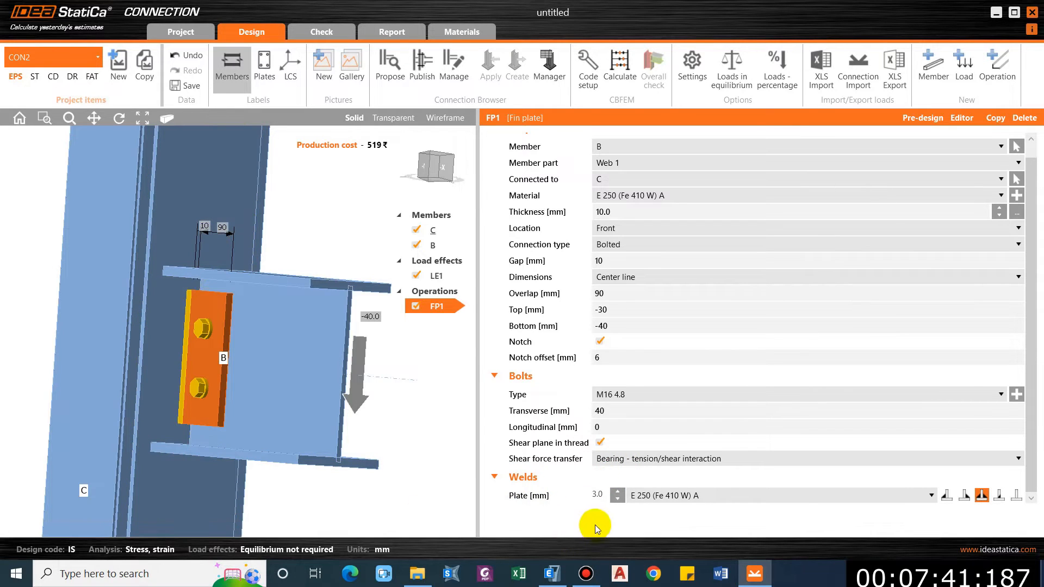
{"action": "left_click", "coordinate": [597, 494]}
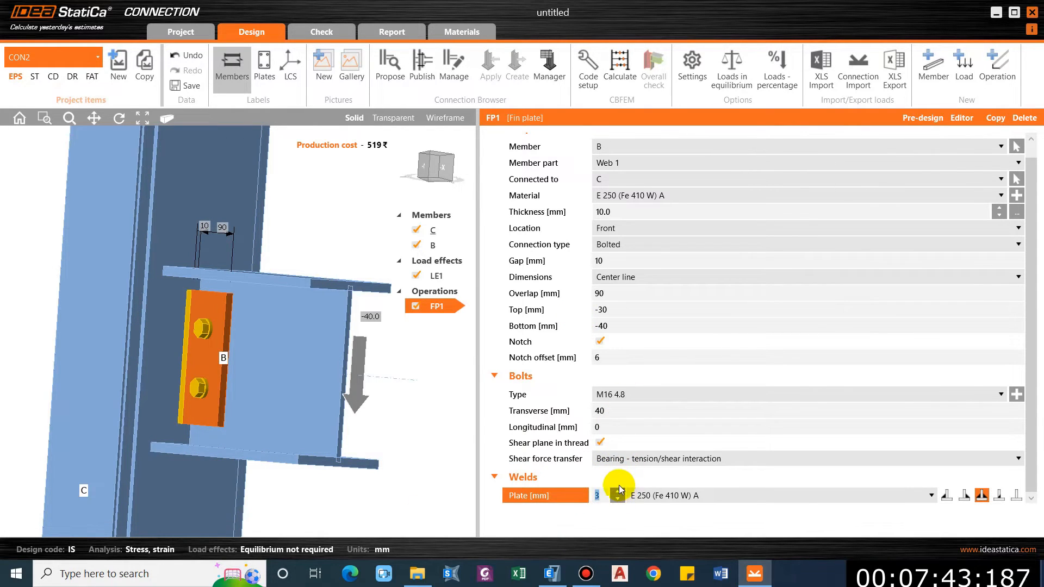
{"action": "type", "text": "10"}
{"action": "key", "text": "Return"}
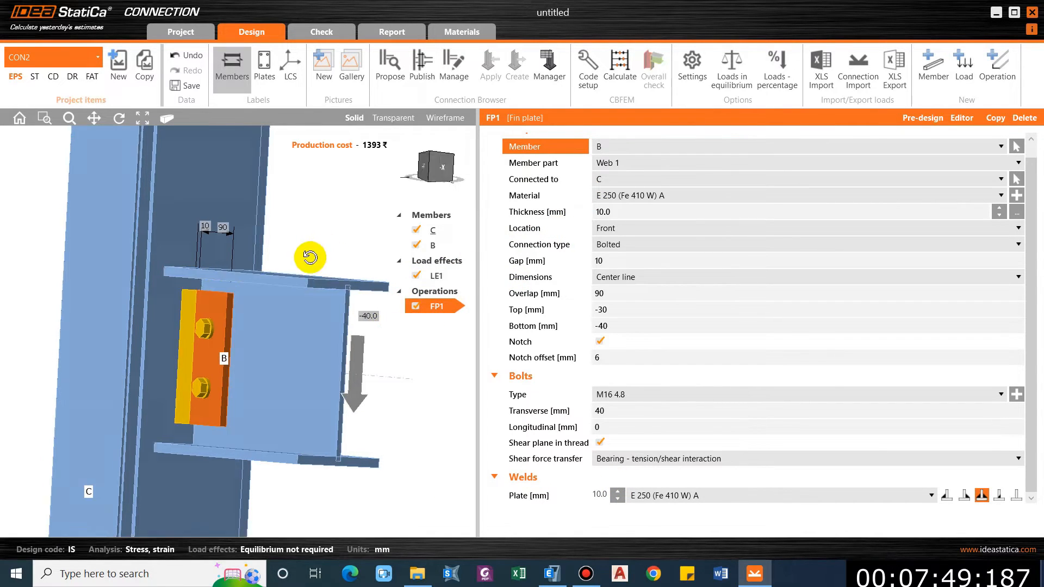
Set the fin plate's thickness to 5 mm and its weld size to 5 mm.
{"action": "left_click", "coordinate": [609, 213]}
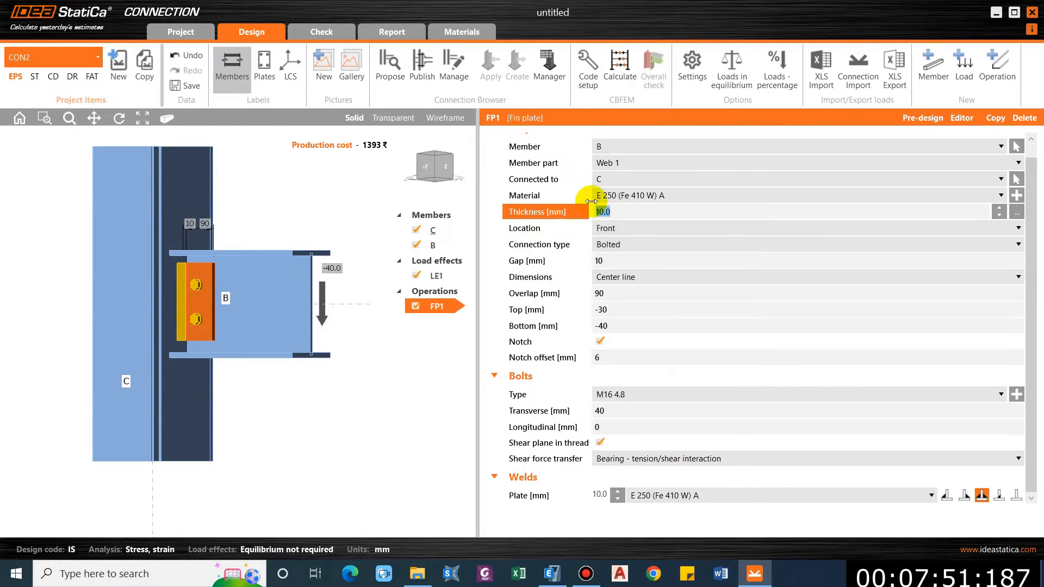
{"action": "type", "text": "5"}
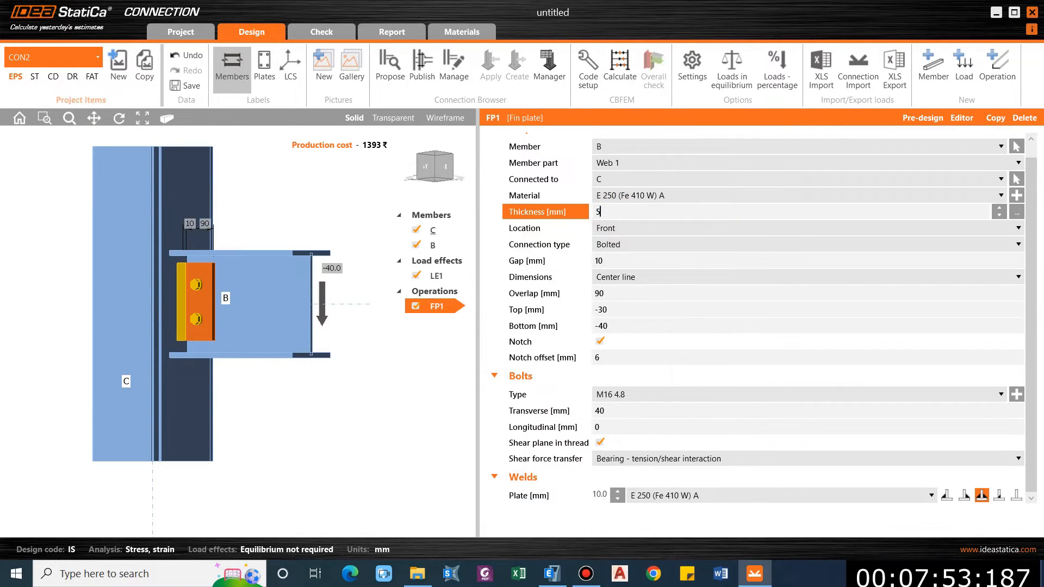
{"action": "key", "text": "Tab"}
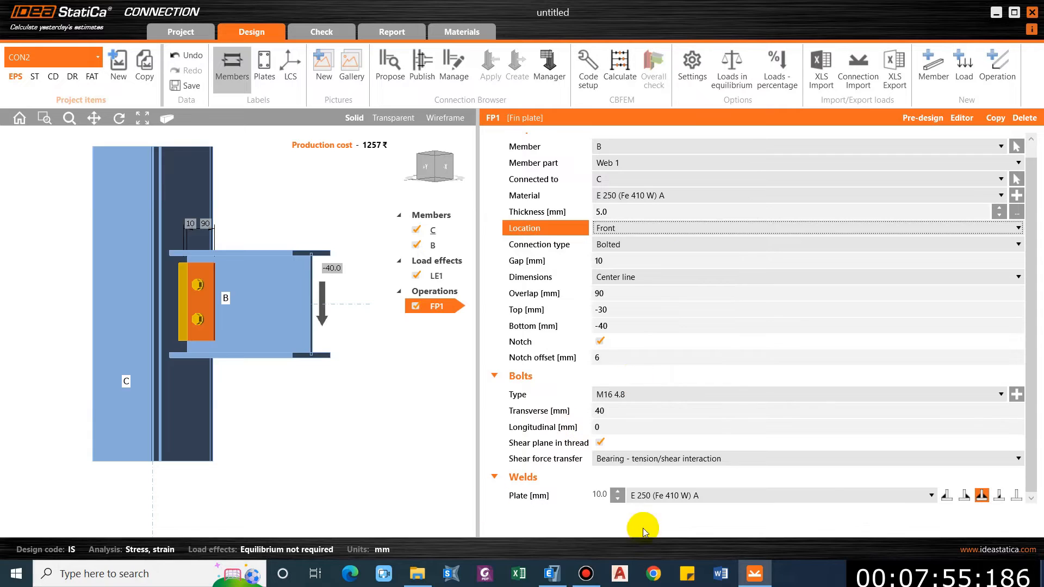
{"action": "left_click", "coordinate": [599, 496]}
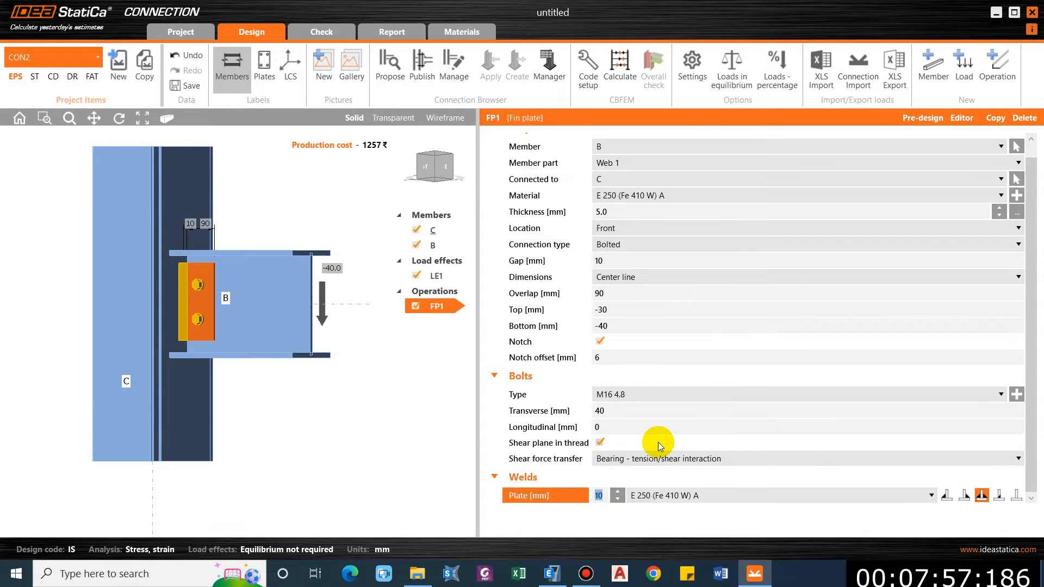
{"action": "type", "text": "5"}
{"action": "key", "text": "Tab"}
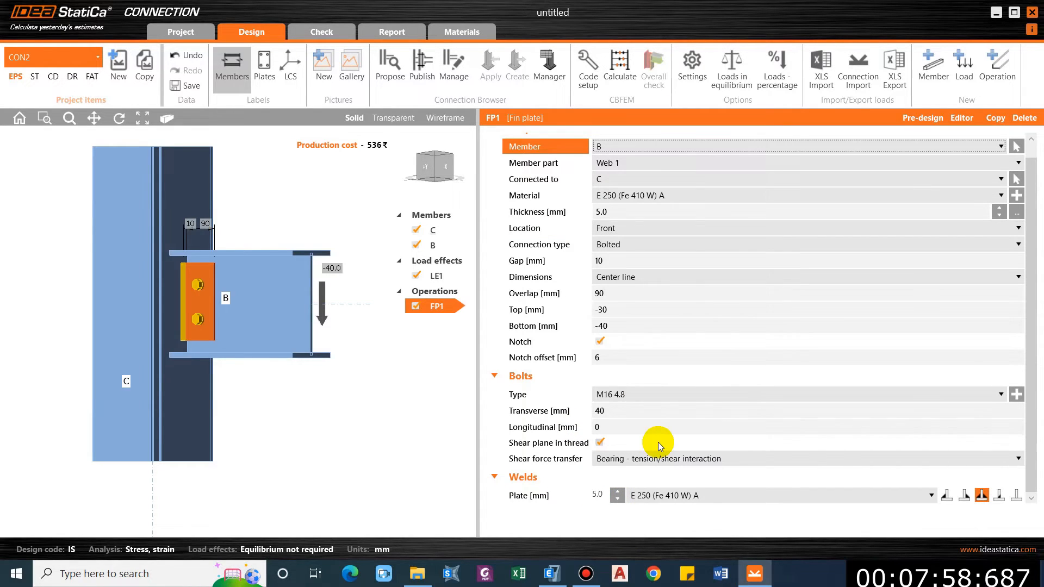
Try the rear-side fillet weld on the fin plate and settle on a single fillet weld on the front side.
{"action": "left_click", "coordinate": [947, 496]}
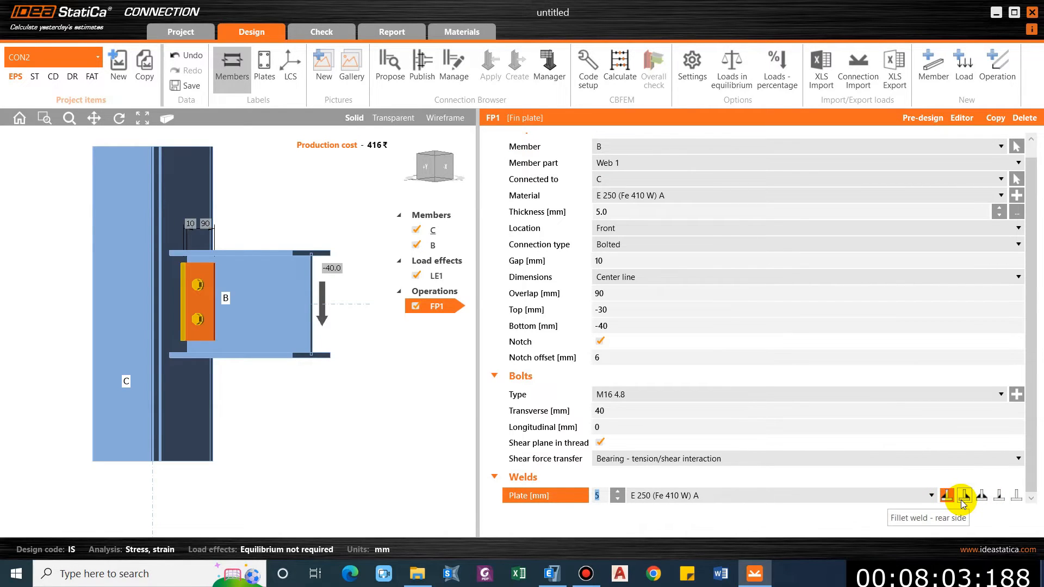
{"action": "left_click", "coordinate": [960, 499]}
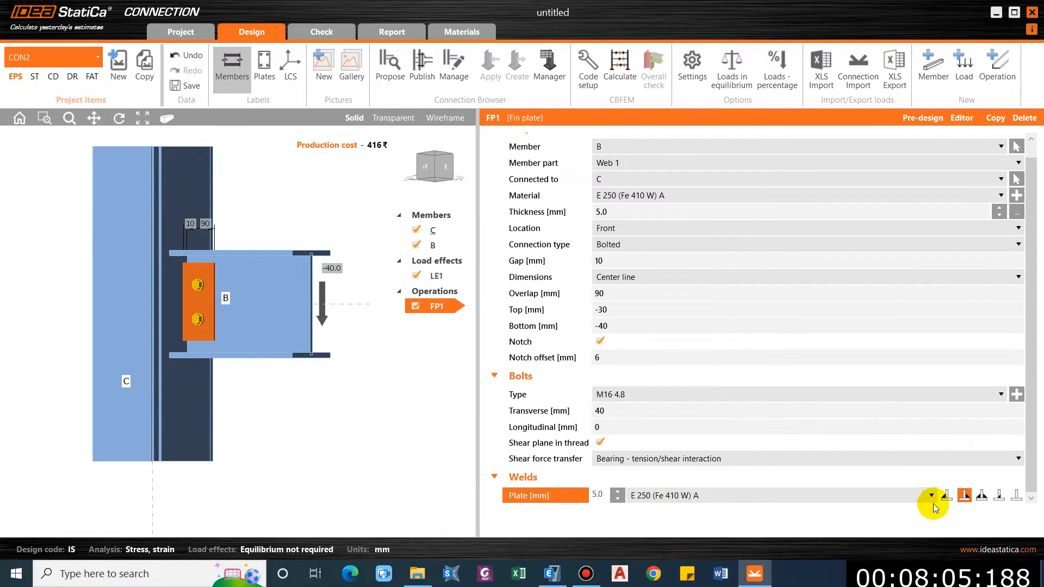
{"action": "left_click", "coordinate": [946, 496]}
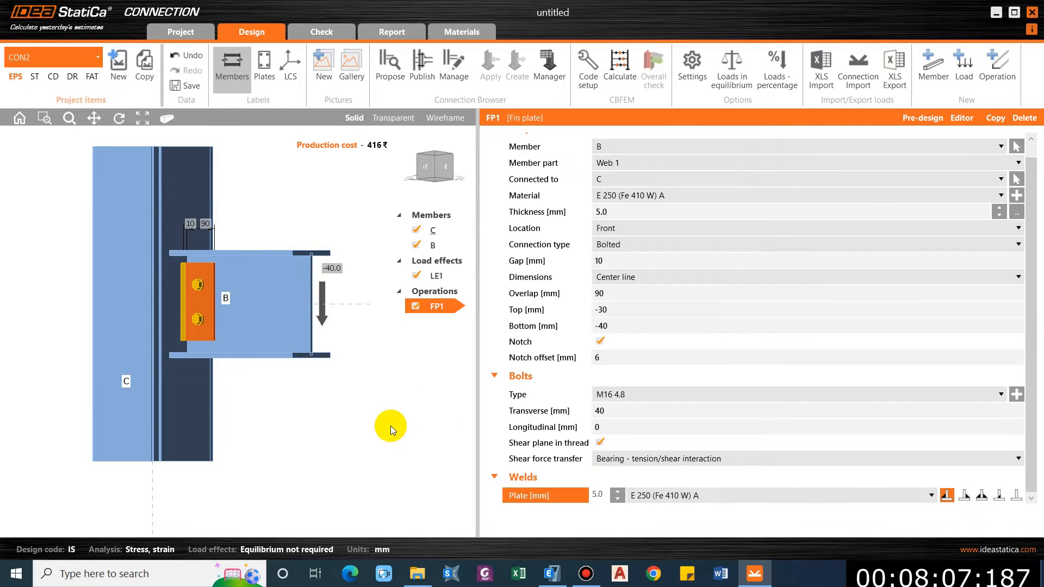
{"action": "middle_click_drag", "start_coordinate": [389, 425], "coordinate": [380, 424]}
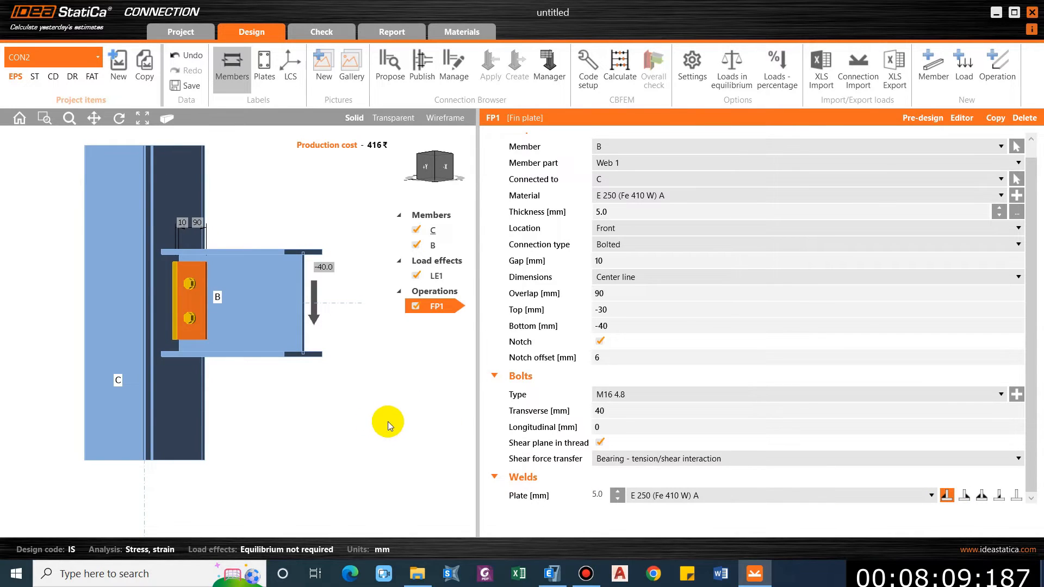
Set beam B's model type to N-Vy-Vz.
{"action": "left_click", "coordinate": [437, 249]}
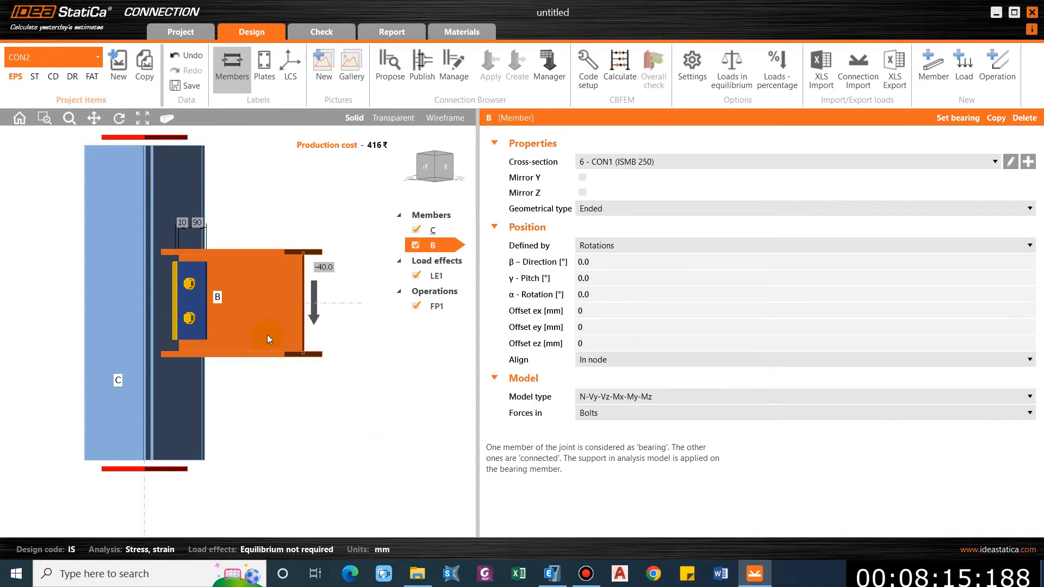
{"action": "left_click", "coordinate": [589, 396]}
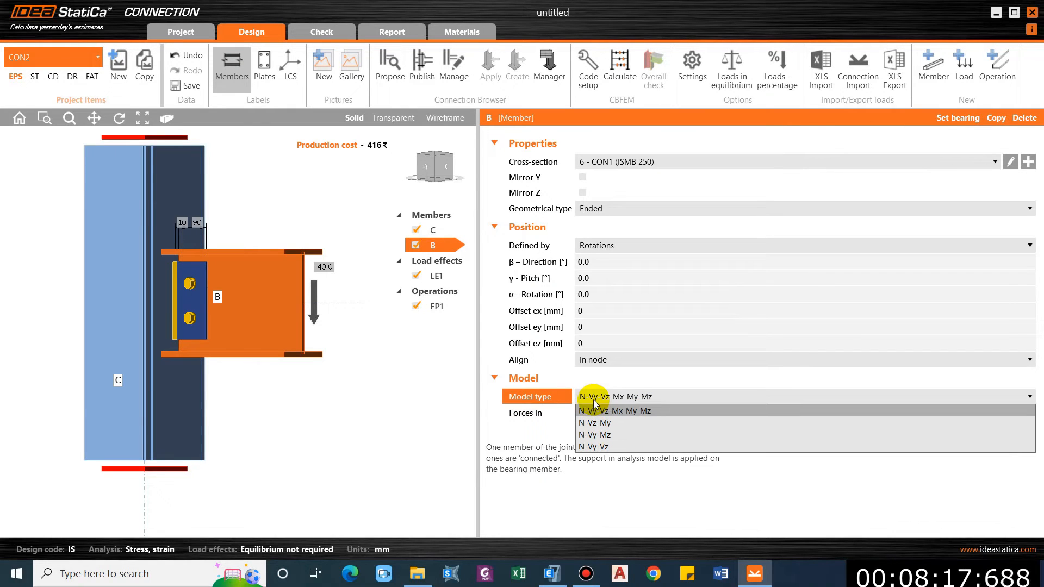
{"action": "left_click", "coordinate": [605, 447]}
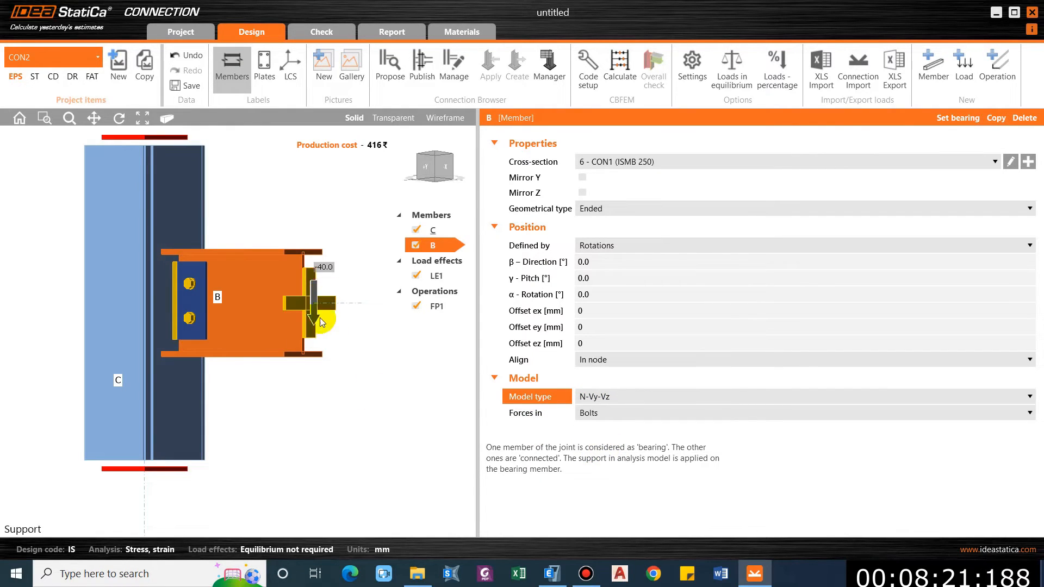
Apply beam B's forces in the node and examine load effect LE1's moment diagram on the wireframe model.
{"action": "left_click", "coordinate": [593, 414]}
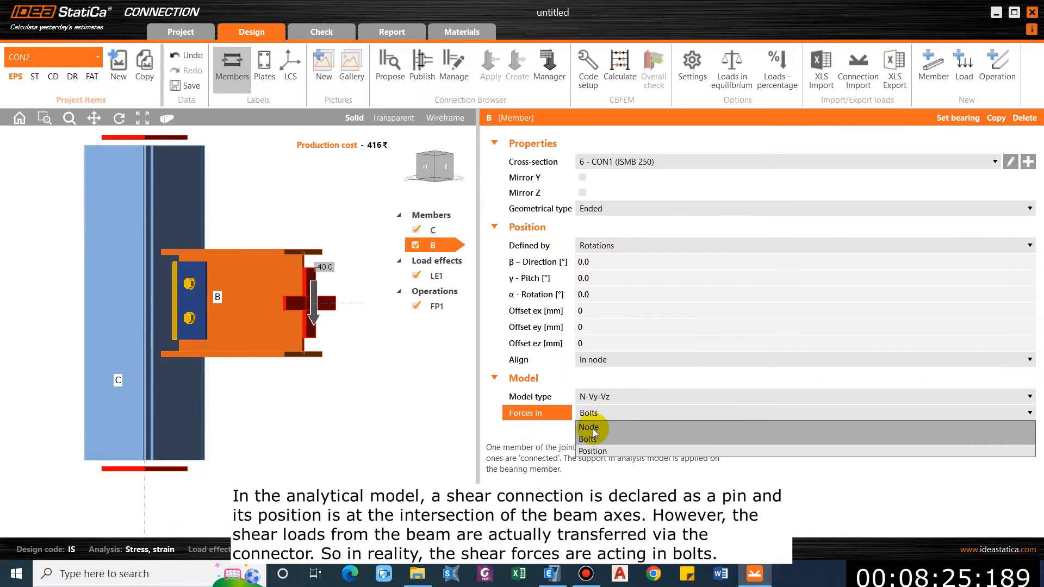
{"action": "left_click", "coordinate": [593, 429]}
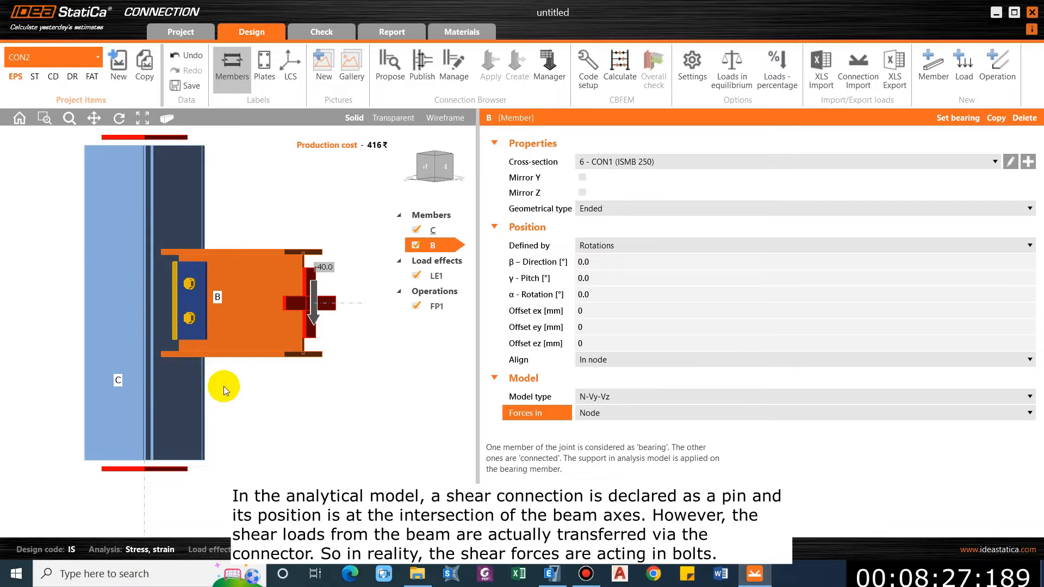
{"action": "left_click", "coordinate": [435, 276]}
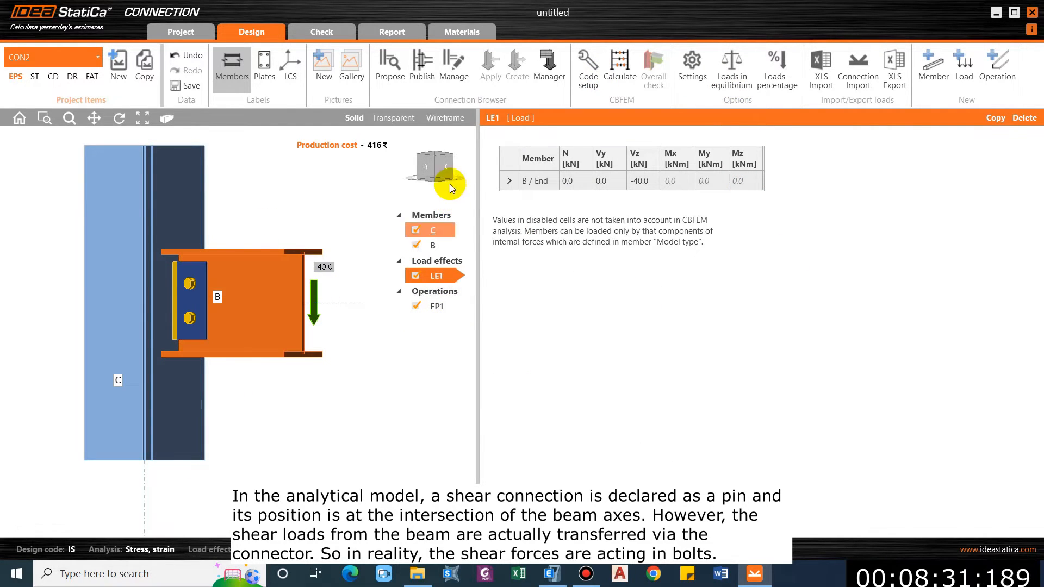
{"action": "left_click", "coordinate": [443, 117]}
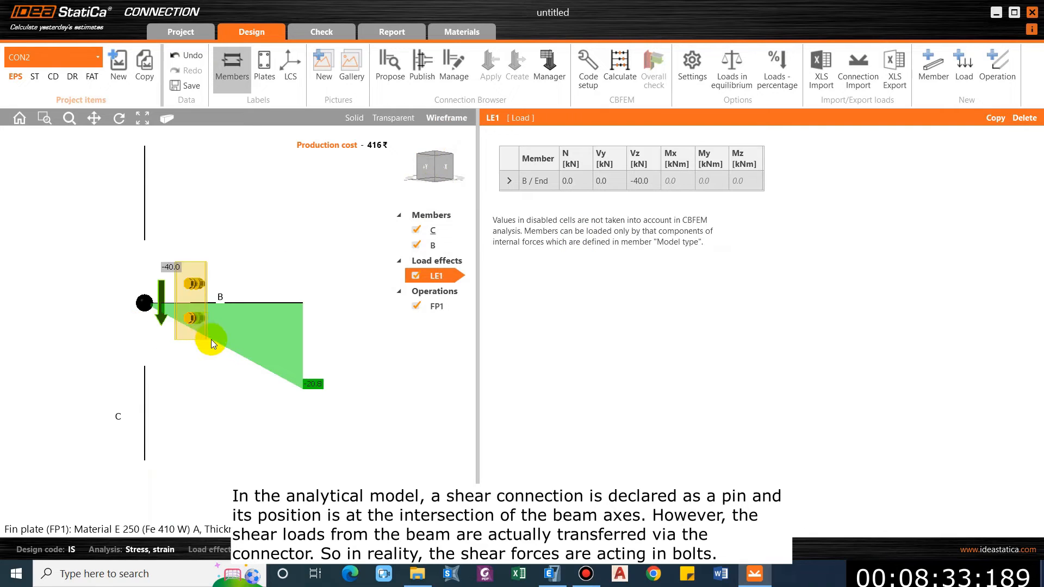
{"action": "right_click_drag", "start_coordinate": [225, 345], "coordinate": [184, 328]}
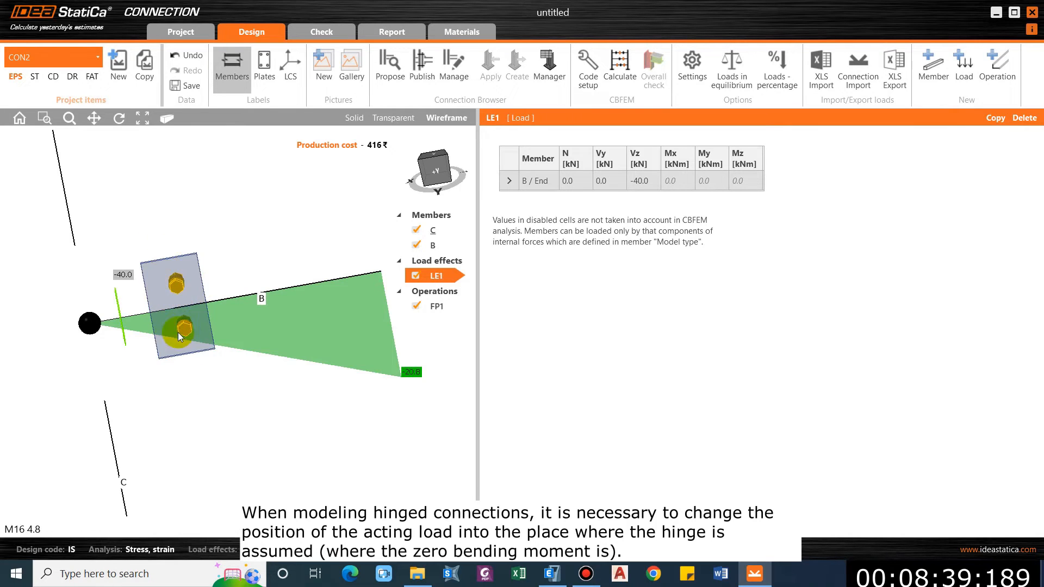
{"action": "right_click_drag", "start_coordinate": [204, 395], "coordinate": [175, 364]}
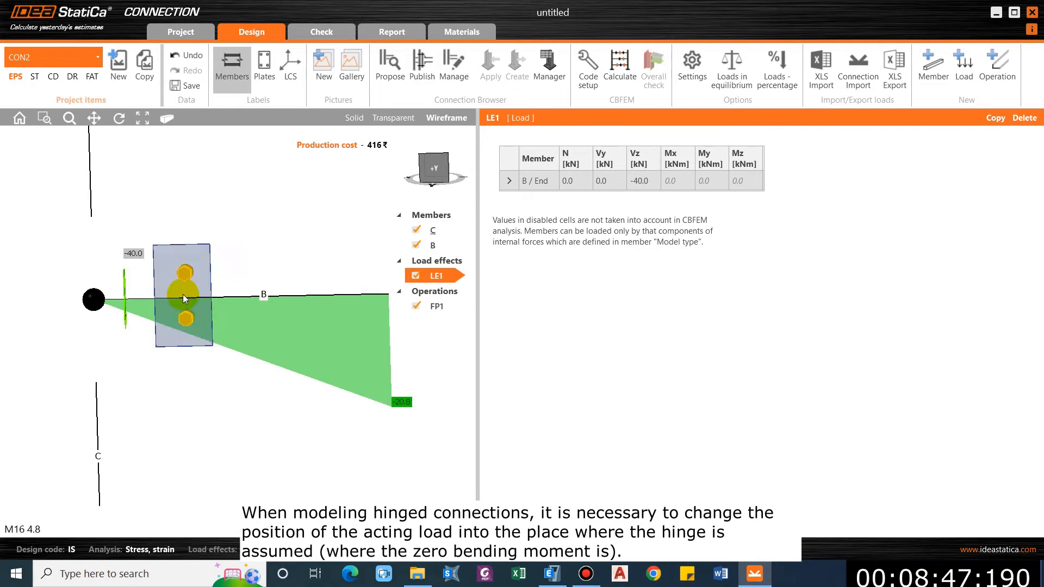
Keep beam B's model type at N-Vy-Vz, set its forces to act in the bolts, and view load effect LE1's moment diagram.
{"action": "left_click", "coordinate": [433, 246]}
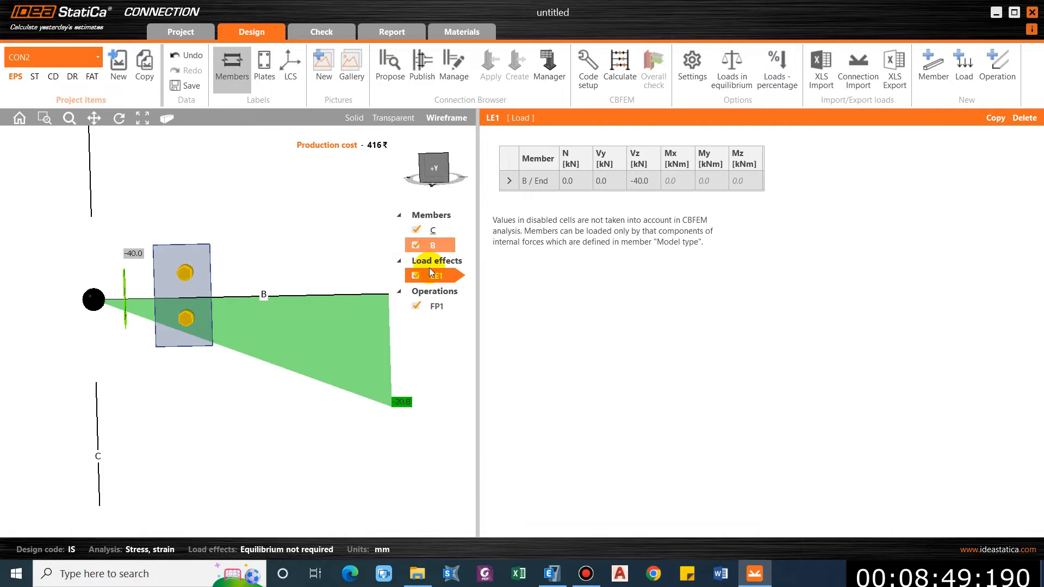
{"action": "left_click", "coordinate": [606, 402]}
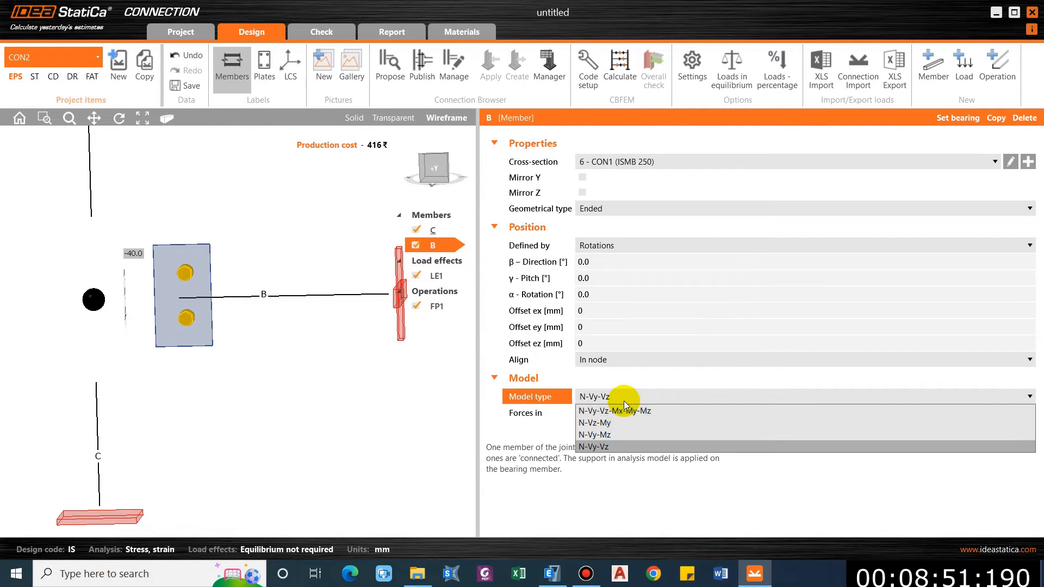
{"action": "left_click", "coordinate": [612, 408]}
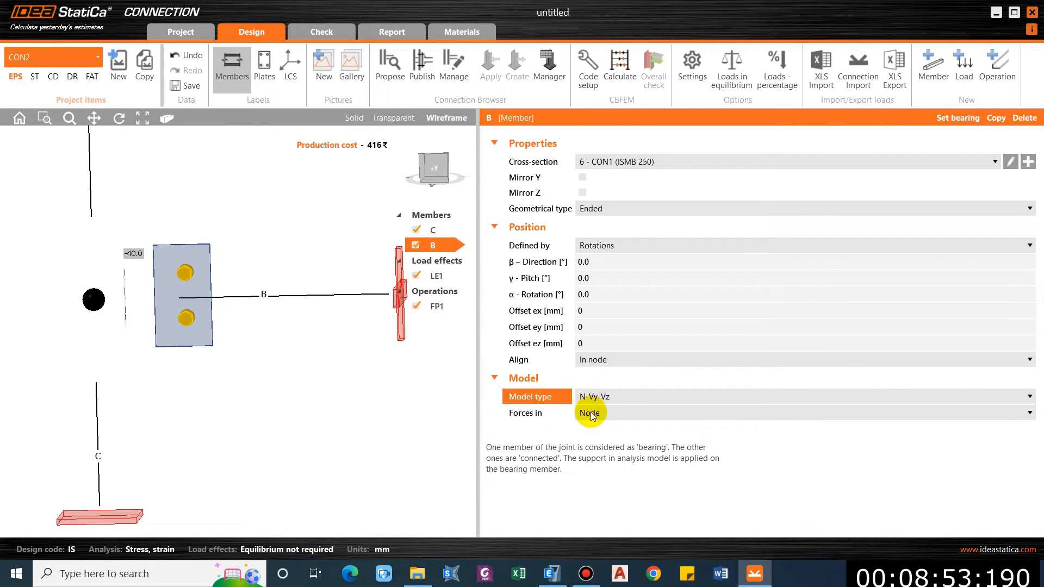
{"action": "left_click", "coordinate": [604, 414]}
{"action": "left_click", "coordinate": [593, 438]}
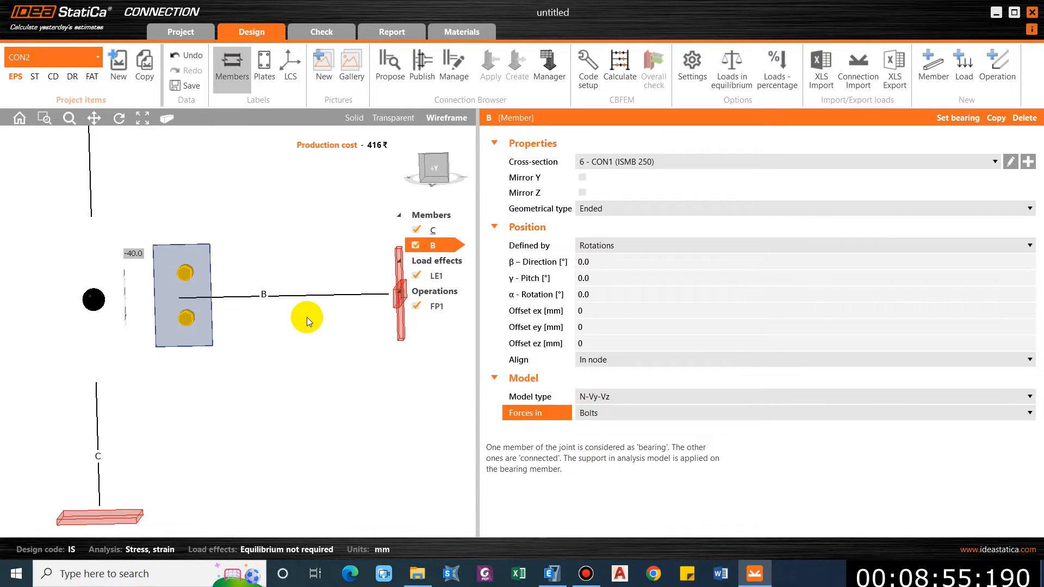
{"action": "left_click", "coordinate": [435, 275]}
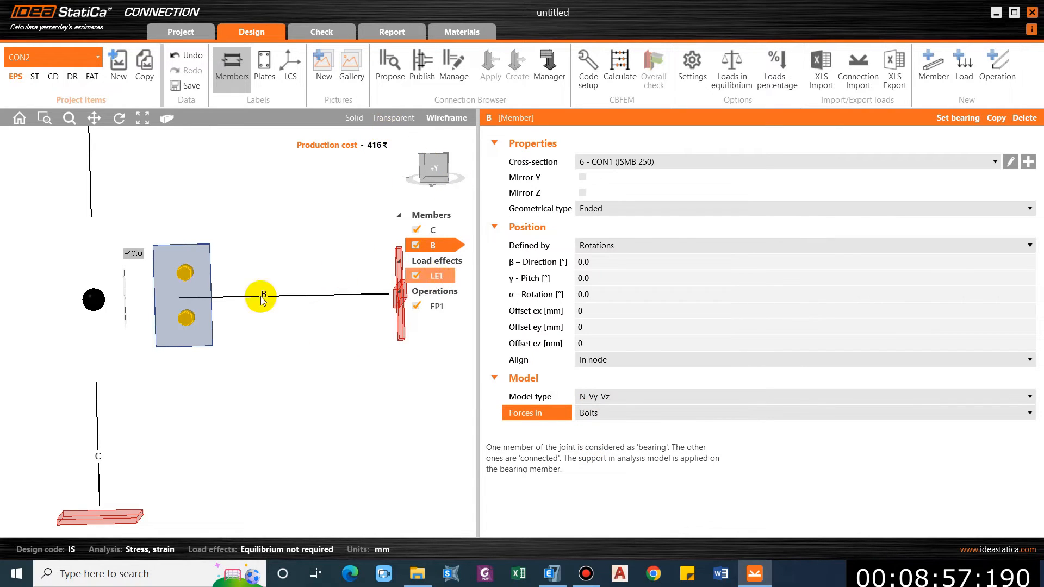
{"action": "mouse_move", "coordinate": [198, 327]}
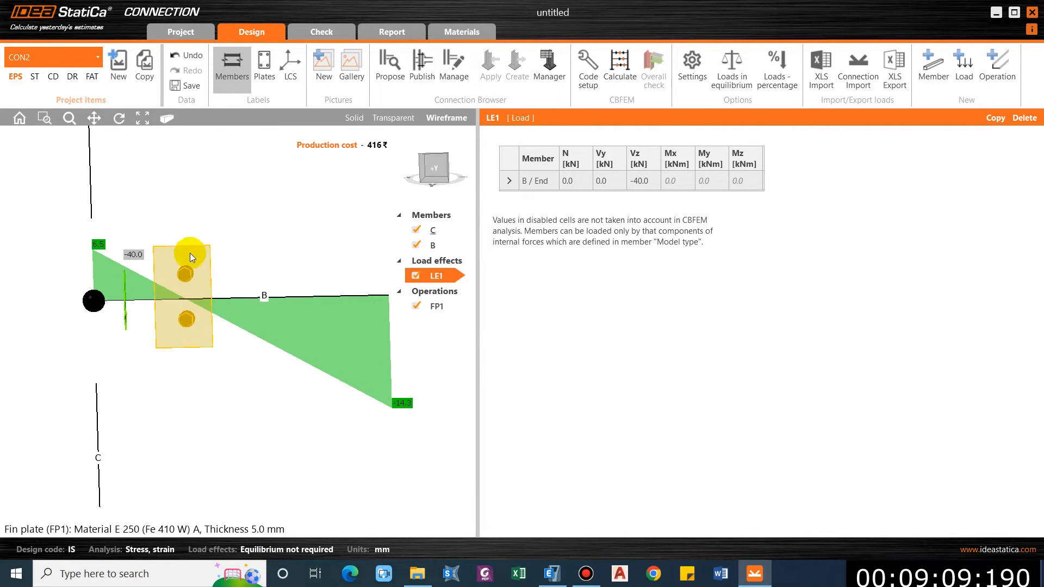
Display fin plate FP1 in wireframe, facing the plate squarely, to examine its gap and bolt positions.
{"action": "left_click", "coordinate": [205, 304]}
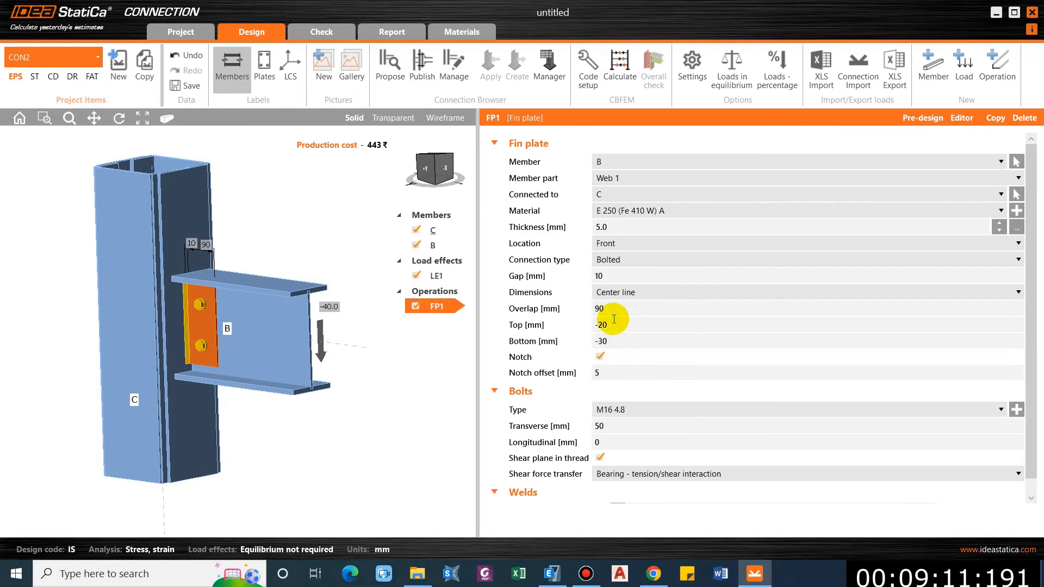
{"action": "left_click", "coordinate": [610, 276]}
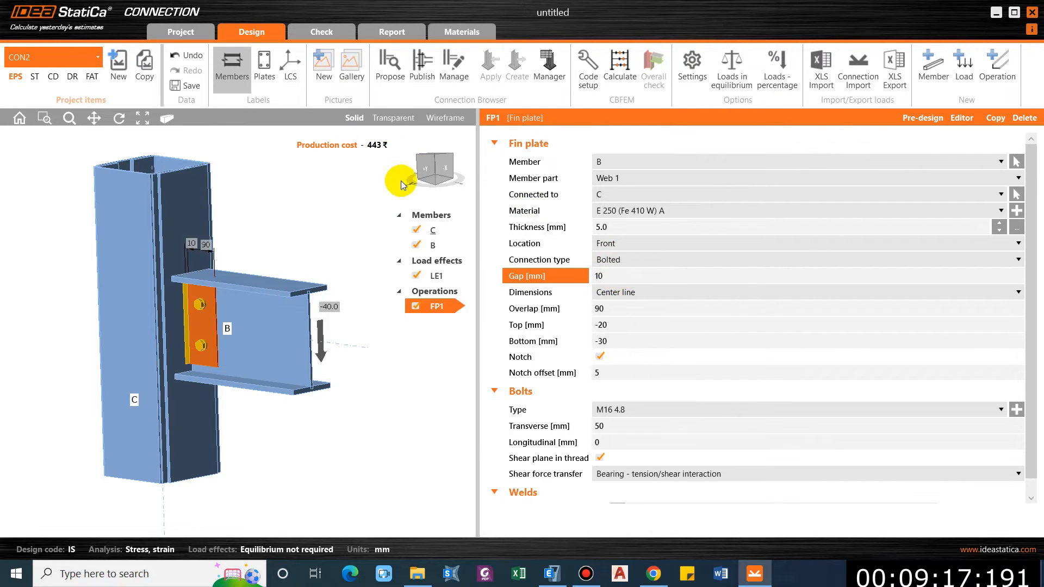
{"action": "left_click", "coordinate": [444, 119]}
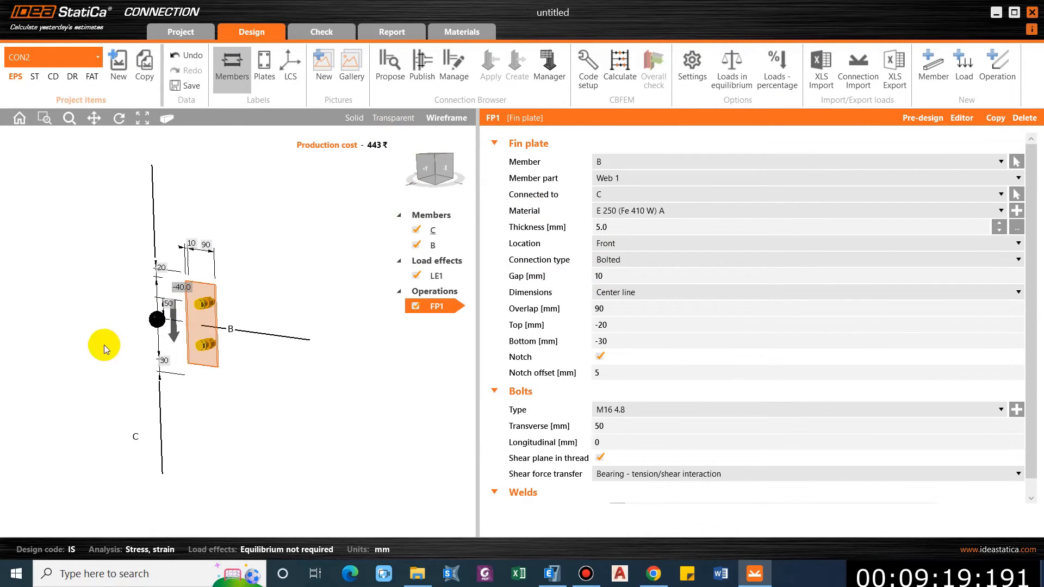
{"action": "right_click_drag", "start_coordinate": [228, 389], "coordinate": [168, 233]}
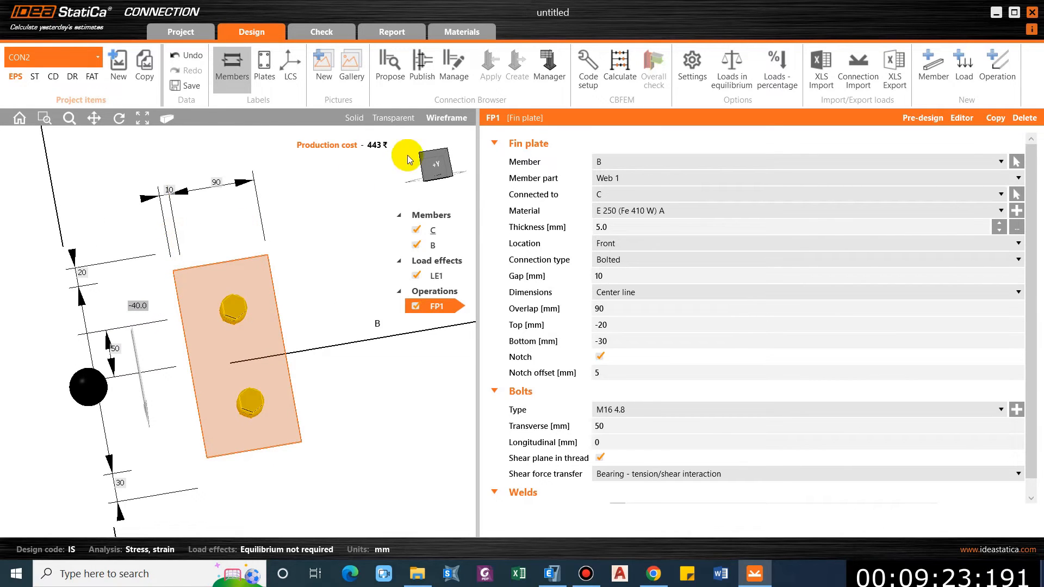
{"action": "left_click", "coordinate": [436, 165]}
{"action": "scroll", "coordinate": [155, 311], "scroll_direction": "up", "scroll_amount": 1}
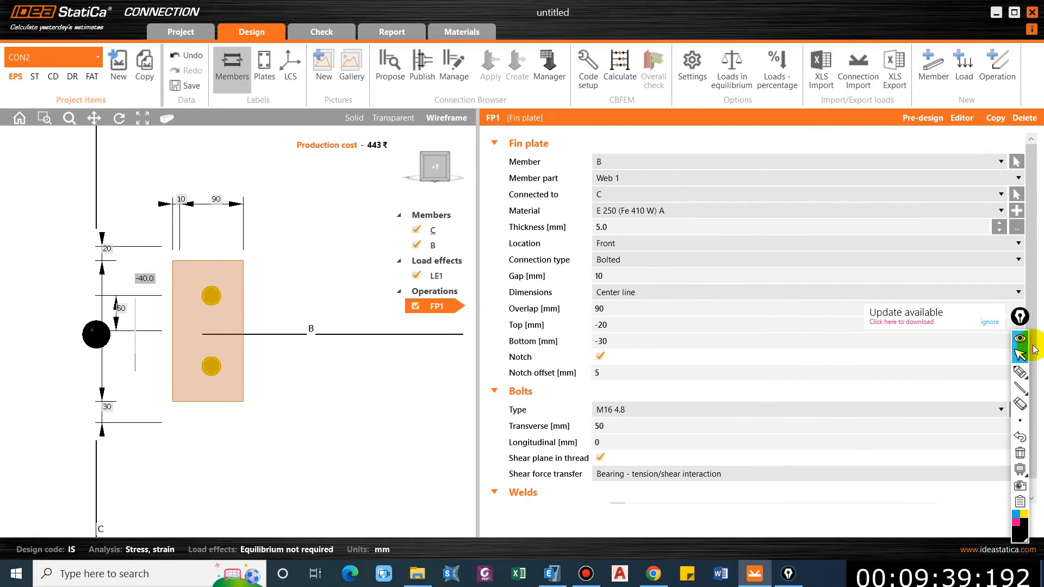
Sketch a cantilever below the fin plate with the screen annotation tool, adding a fixed support, span dimension a and tip load V.
{"action": "left_click", "coordinate": [1016, 390]}
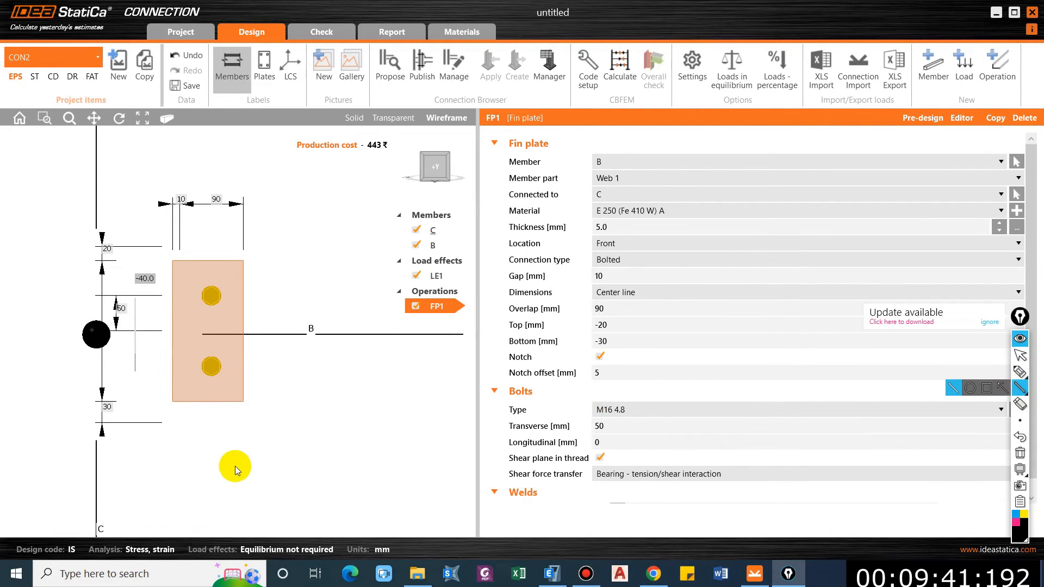
{"action": "mouse_move", "coordinate": [205, 452]}
{"action": "left_mouse_down"}
{"action": "mouse_move", "coordinate": [274, 449]}
{"action": "mouse_move", "coordinate": [317, 472]}
{"action": "left_mouse_up"}
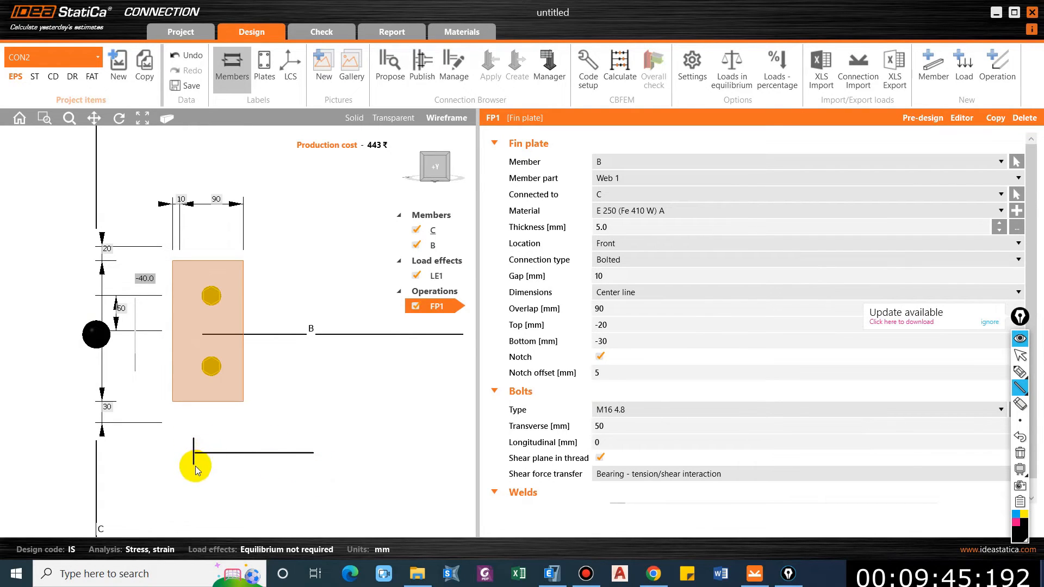
{"action": "mouse_move", "coordinate": [193, 439]}
{"action": "left_mouse_down"}
{"action": "mouse_move", "coordinate": [188, 472]}
{"action": "mouse_move", "coordinate": [312, 484]}
{"action": "mouse_move", "coordinate": [305, 491]}
{"action": "left_mouse_up"}
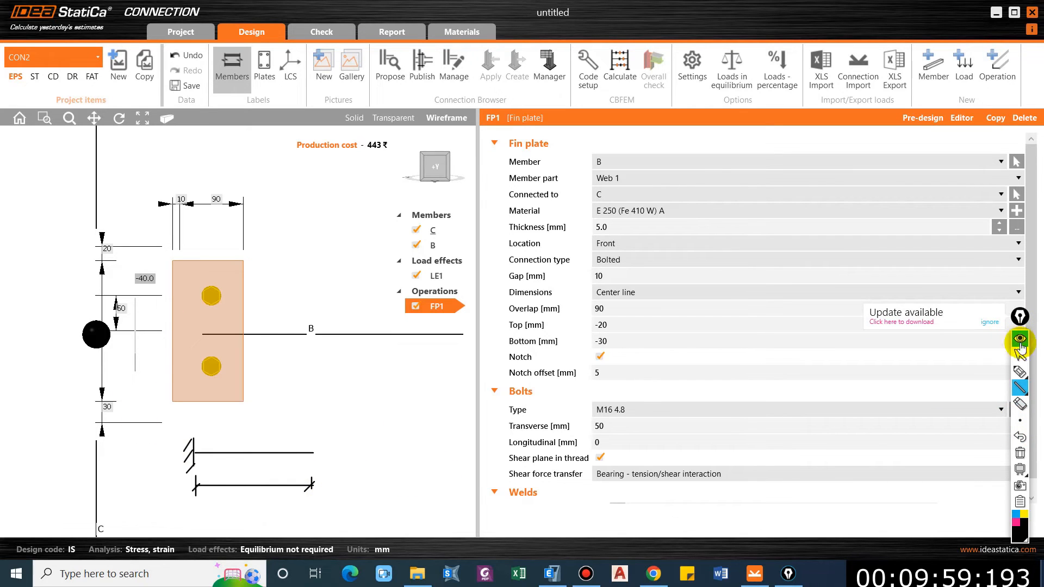
{"action": "left_click", "coordinate": [1020, 371]}
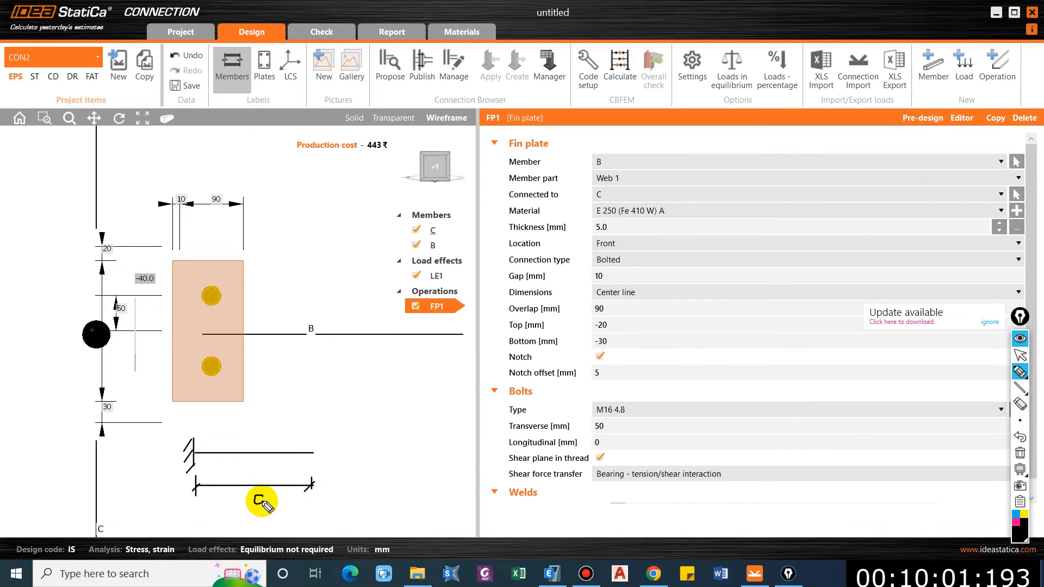
{"action": "left_click_drag", "start_coordinate": [261, 495], "coordinate": [270, 502]}
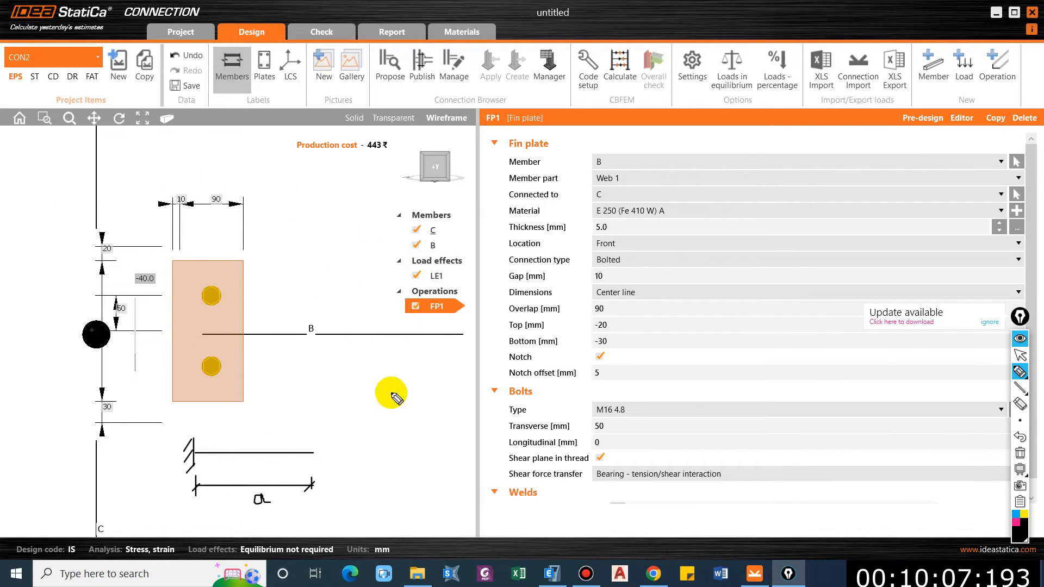
{"action": "mouse_move", "coordinate": [309, 414]}
{"action": "left_mouse_down"}
{"action": "mouse_move", "coordinate": [310, 450]}
{"action": "mouse_move", "coordinate": [328, 439]}
{"action": "left_mouse_up"}
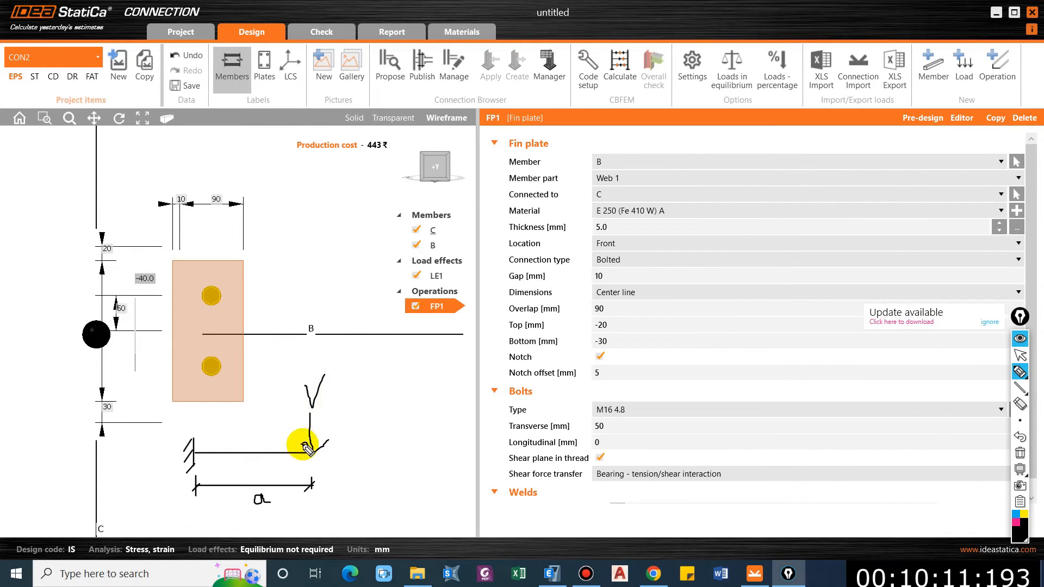
Handwrite the formulas M = V x a and Zp = bt²/4 beside the cantilever sketch.
{"action": "mouse_move", "coordinate": [362, 423]}
{"action": "left_mouse_down"}
{"action": "mouse_move", "coordinate": [373, 408]}
{"action": "mouse_move", "coordinate": [408, 419]}
{"action": "mouse_move", "coordinate": [434, 409]}
{"action": "mouse_move", "coordinate": [445, 368]}
{"action": "mouse_move", "coordinate": [460, 404]}
{"action": "left_mouse_up"}
{"action": "left_click_drag", "start_coordinate": [449, 406], "coordinate": [479, 389]}
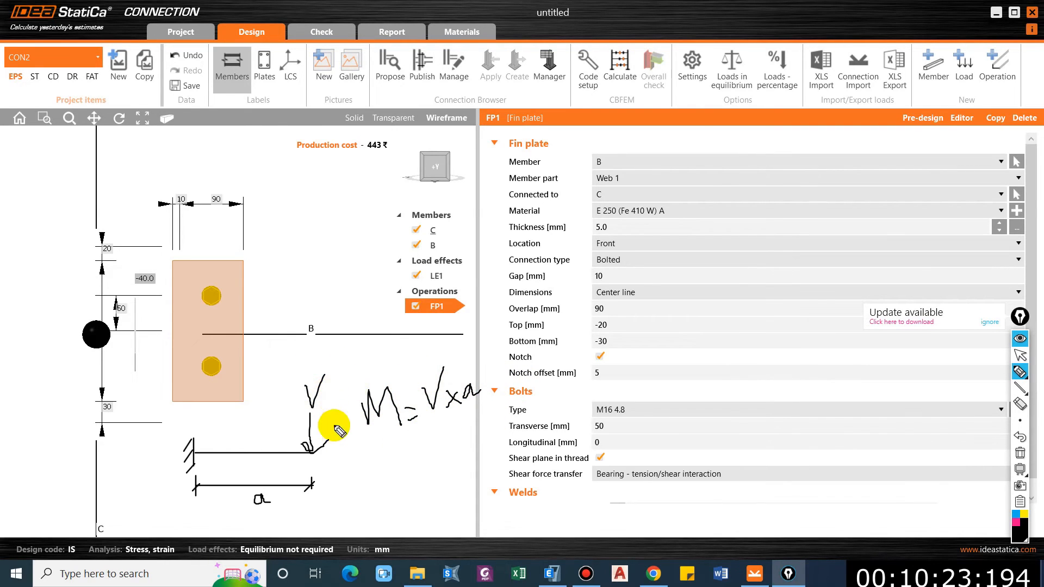
{"action": "mouse_move", "coordinate": [353, 464]}
{"action": "left_mouse_down"}
{"action": "mouse_move", "coordinate": [363, 483]}
{"action": "mouse_move", "coordinate": [382, 485]}
{"action": "mouse_move", "coordinate": [411, 468]}
{"action": "left_mouse_up"}
{"action": "mouse_move", "coordinate": [434, 433]}
{"action": "left_mouse_down"}
{"action": "mouse_move", "coordinate": [438, 450]}
{"action": "mouse_move", "coordinate": [450, 430]}
{"action": "mouse_move", "coordinate": [471, 441]}
{"action": "mouse_move", "coordinate": [489, 431]}
{"action": "left_mouse_up"}
{"action": "mouse_move", "coordinate": [435, 456]}
{"action": "left_mouse_down"}
{"action": "mouse_move", "coordinate": [480, 452]}
{"action": "mouse_move", "coordinate": [458, 479]}
{"action": "left_mouse_up"}
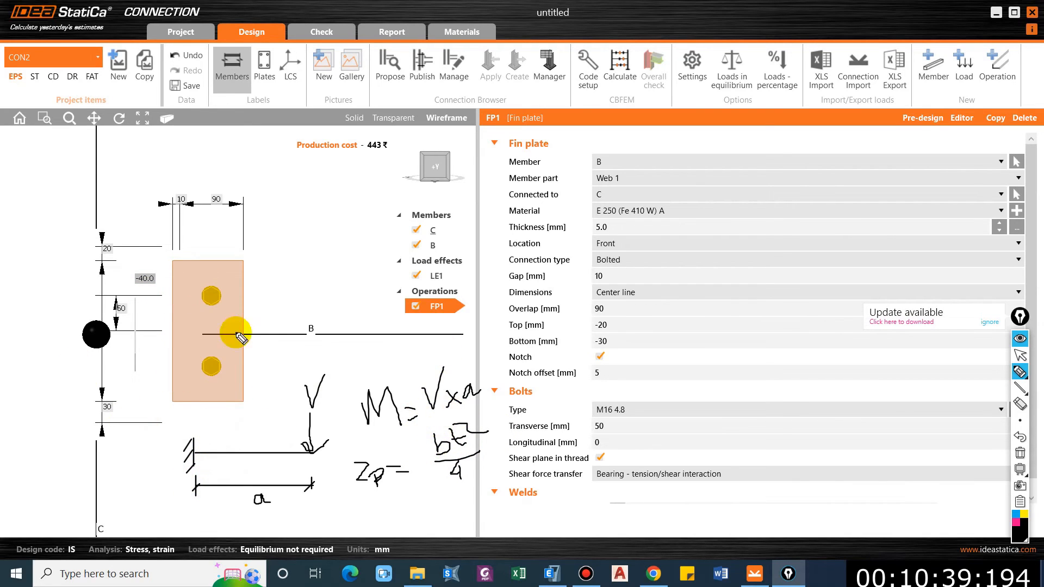
Draw the plate's hatched cross-section above the beam line and label its width b and depth t.
{"action": "left_click_drag", "start_coordinate": [303, 214], "coordinate": [304, 218]}
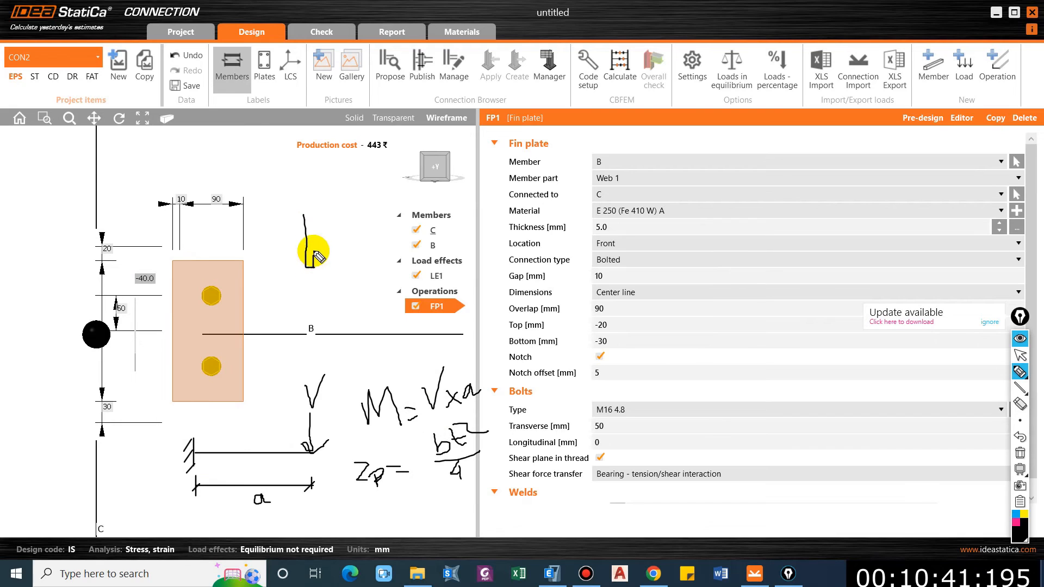
{"action": "mouse_move", "coordinate": [310, 216]}
{"action": "left_mouse_down"}
{"action": "mouse_move", "coordinate": [304, 278]}
{"action": "mouse_move", "coordinate": [321, 292]}
{"action": "left_mouse_up"}
{"action": "left_click", "coordinate": [303, 272]}
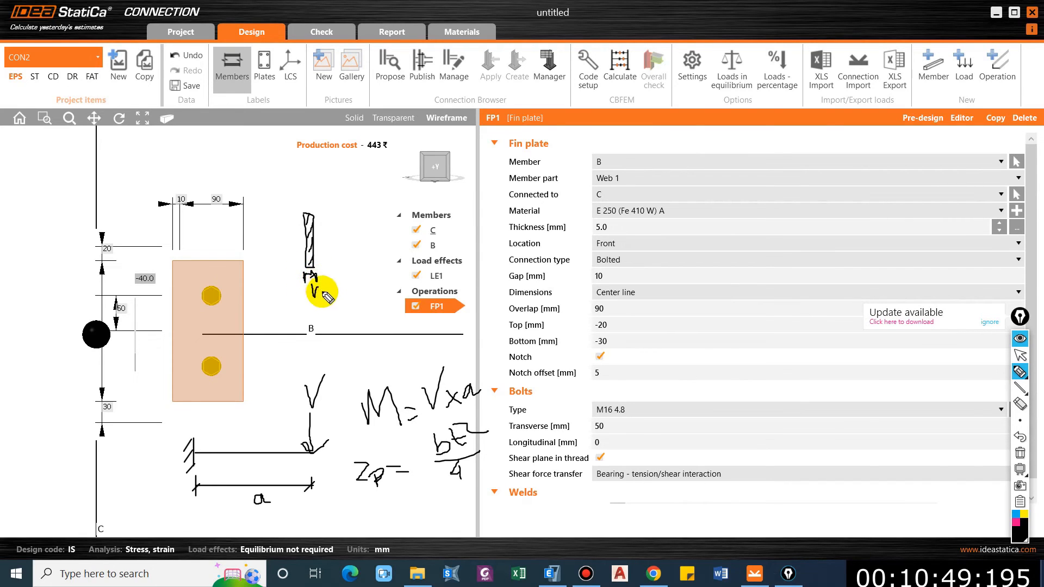
{"action": "mouse_move", "coordinate": [326, 216]}
{"action": "left_mouse_down"}
{"action": "mouse_move", "coordinate": [348, 266]}
{"action": "mouse_move", "coordinate": [329, 266]}
{"action": "mouse_move", "coordinate": [330, 225]}
{"action": "mouse_move", "coordinate": [352, 249]}
{"action": "mouse_move", "coordinate": [366, 237]}
{"action": "left_mouse_up"}
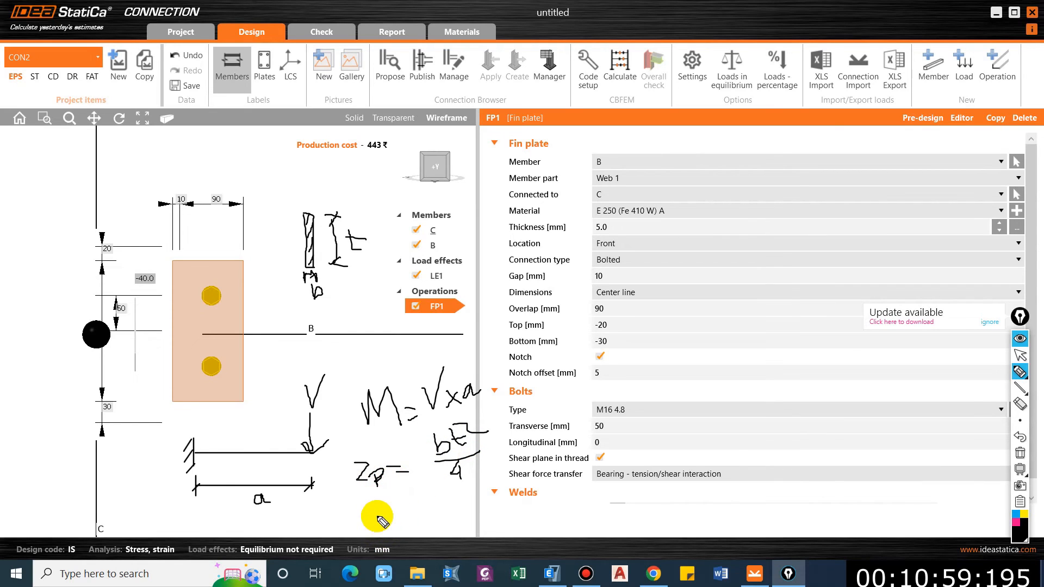
Handwrite M = Zp x fy and the combined equation V x a = bt²/4 x fy below the earlier formulas.
{"action": "mouse_move", "coordinate": [396, 502]}
{"action": "left_mouse_down"}
{"action": "mouse_move", "coordinate": [395, 514]}
{"action": "mouse_move", "coordinate": [416, 504]}
{"action": "mouse_move", "coordinate": [466, 508]}
{"action": "mouse_move", "coordinate": [514, 480]}
{"action": "mouse_move", "coordinate": [516, 509]}
{"action": "left_mouse_up"}
{"action": "left_click_drag", "start_coordinate": [511, 460], "coordinate": [494, 492]}
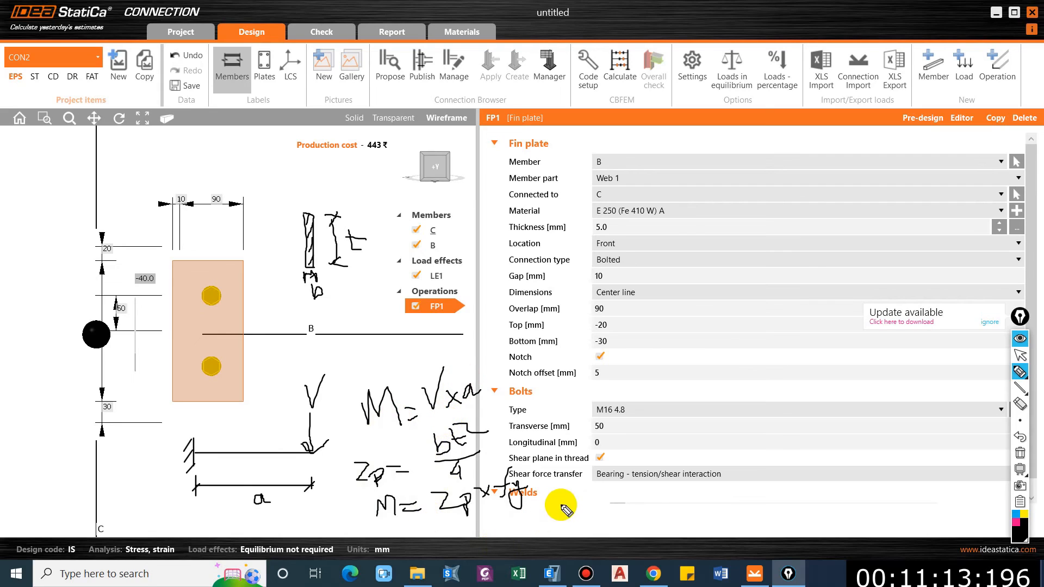
{"action": "mouse_move", "coordinate": [561, 501]}
{"action": "left_mouse_down"}
{"action": "mouse_move", "coordinate": [579, 496]}
{"action": "mouse_move", "coordinate": [616, 519]}
{"action": "mouse_move", "coordinate": [629, 512]}
{"action": "left_mouse_up"}
{"action": "left_click_drag", "start_coordinate": [637, 499], "coordinate": [654, 497]}
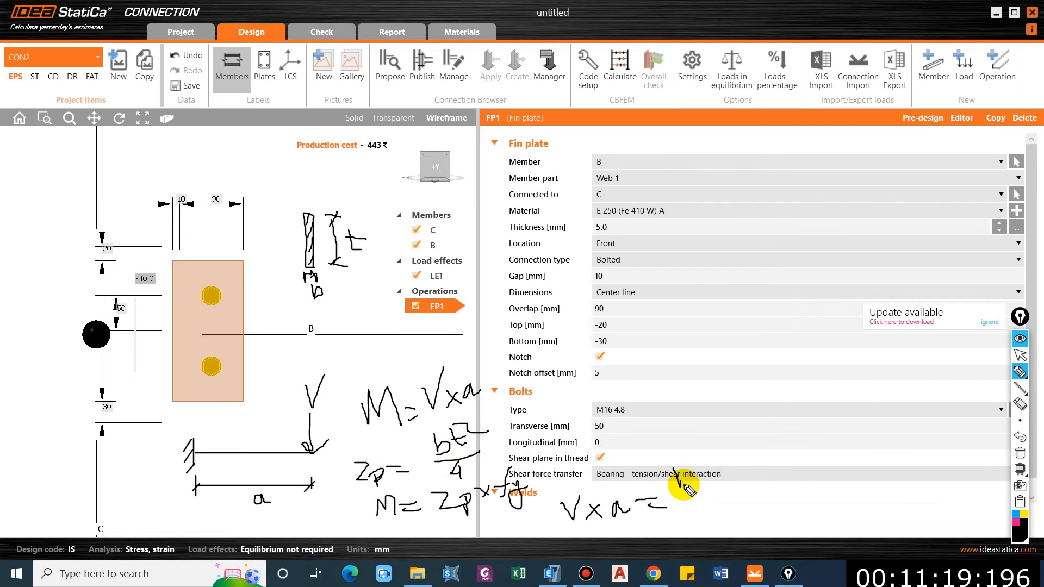
{"action": "mouse_move", "coordinate": [680, 464]}
{"action": "left_mouse_down"}
{"action": "mouse_move", "coordinate": [684, 485]}
{"action": "mouse_move", "coordinate": [719, 466]}
{"action": "left_mouse_up"}
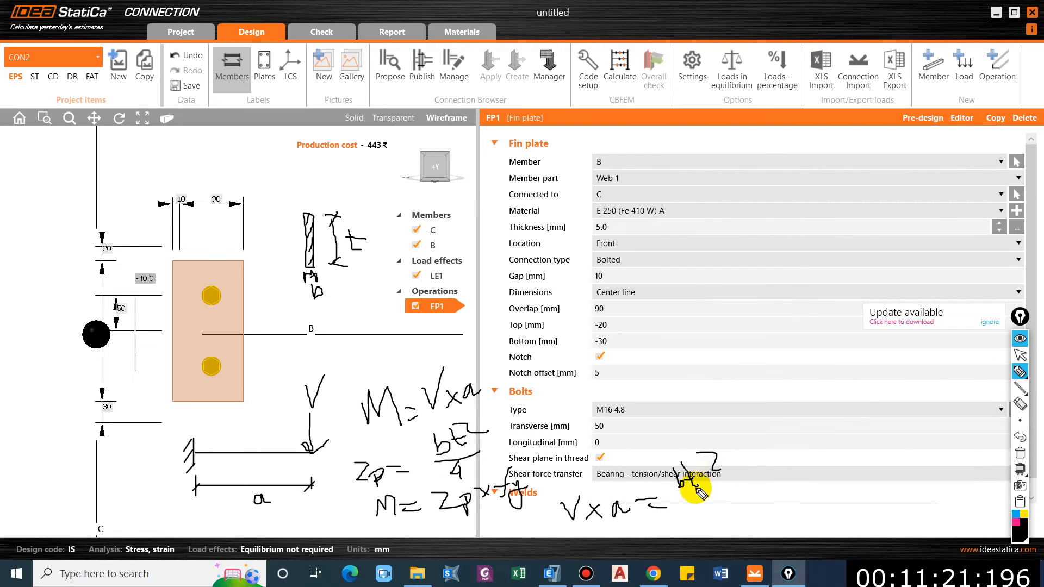
{"action": "mouse_move", "coordinate": [680, 496]}
{"action": "left_mouse_down"}
{"action": "mouse_move", "coordinate": [731, 492]}
{"action": "mouse_move", "coordinate": [707, 523]}
{"action": "mouse_move", "coordinate": [760, 501]}
{"action": "mouse_move", "coordinate": [743, 502]}
{"action": "left_mouse_up"}
{"action": "mouse_move", "coordinate": [773, 462]}
{"action": "left_mouse_down"}
{"action": "mouse_move", "coordinate": [785, 508]}
{"action": "mouse_move", "coordinate": [807, 485]}
{"action": "left_mouse_up"}
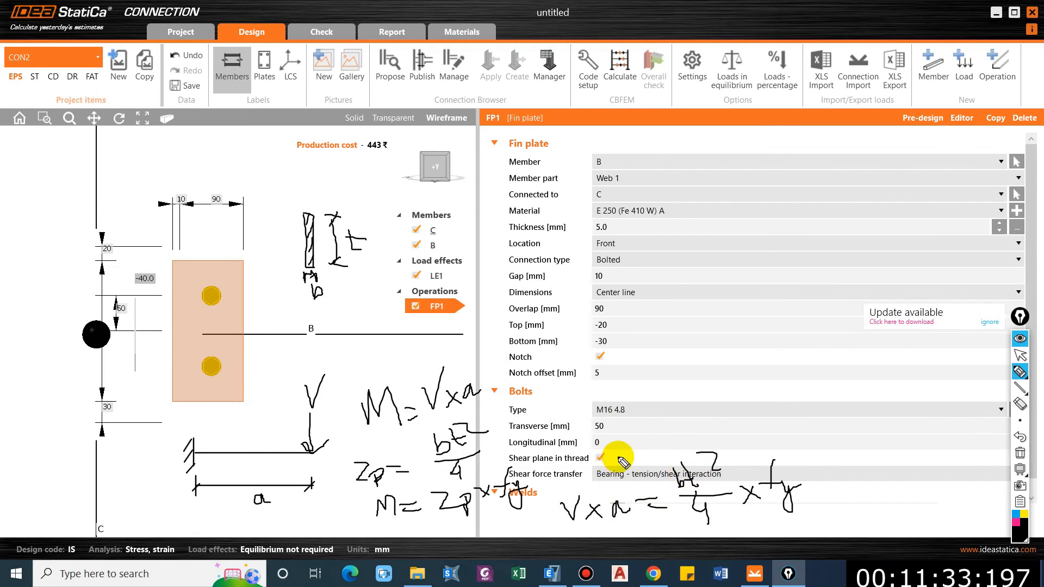
Draw a frame around the combined equation V x a = bt²/4 x fy with the screen annotation tool.
{"action": "left_click_drag", "start_coordinate": [544, 430], "coordinate": [566, 414]}
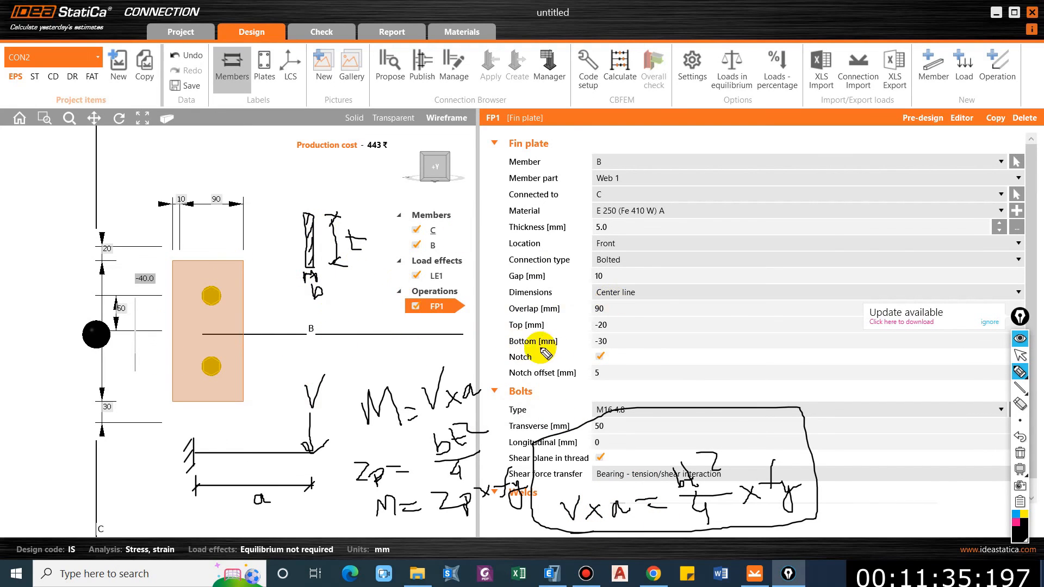
{"action": "left_click_drag", "start_coordinate": [514, 284], "coordinate": [536, 280]}
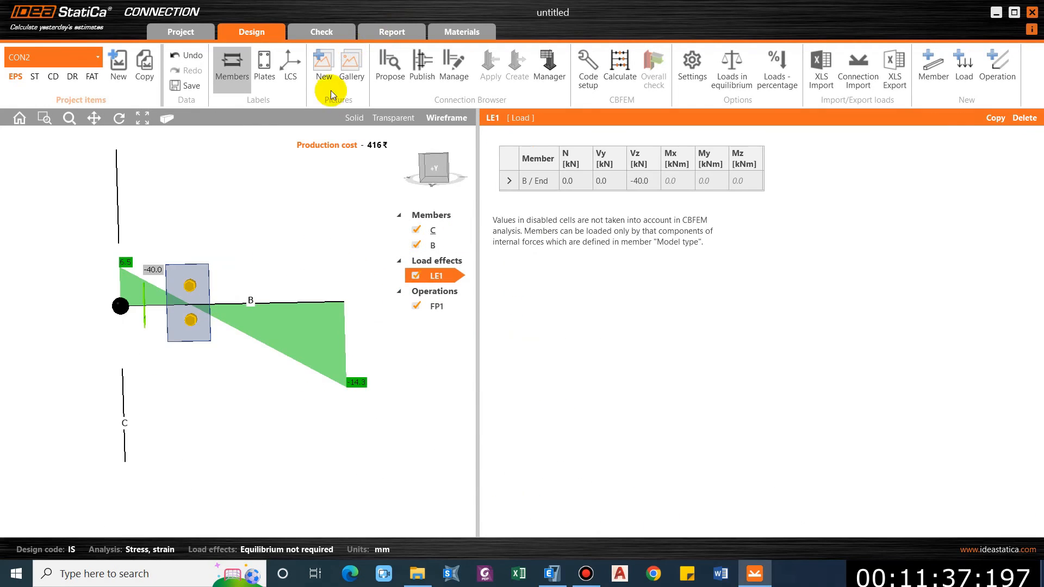
Calculate the connection and examine the plate, bolt and weld checks with the column and fin plate in a 3D view.
{"action": "left_click", "coordinate": [624, 77]}
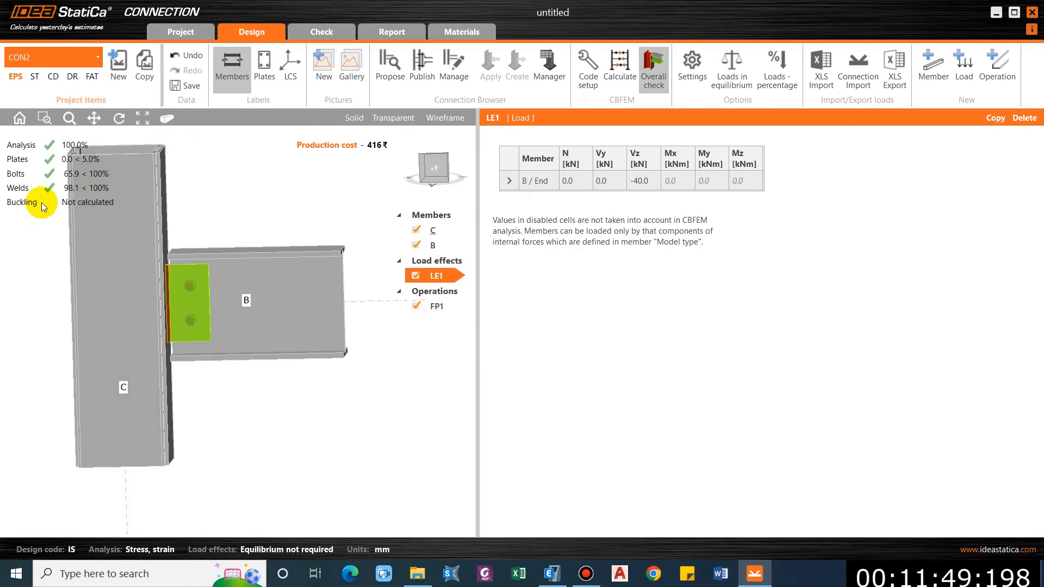
{"action": "right_click_drag", "start_coordinate": [181, 242], "coordinate": [247, 354]}
{"action": "scroll", "coordinate": [163, 190], "scroll_direction": "up", "scroll_amount": 3}
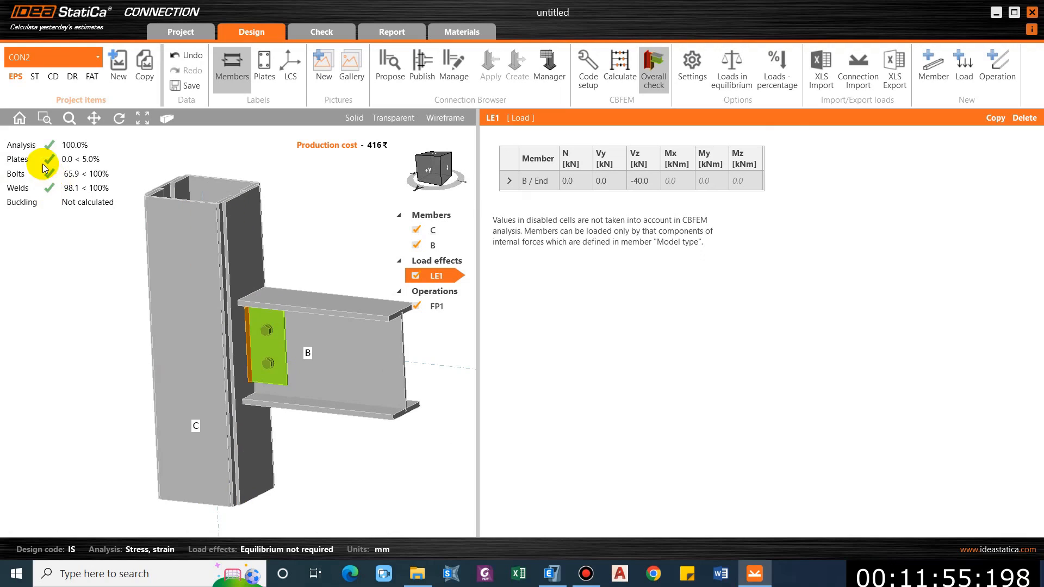
{"action": "scroll", "coordinate": [158, 203], "scroll_direction": "down", "scroll_amount": 2}
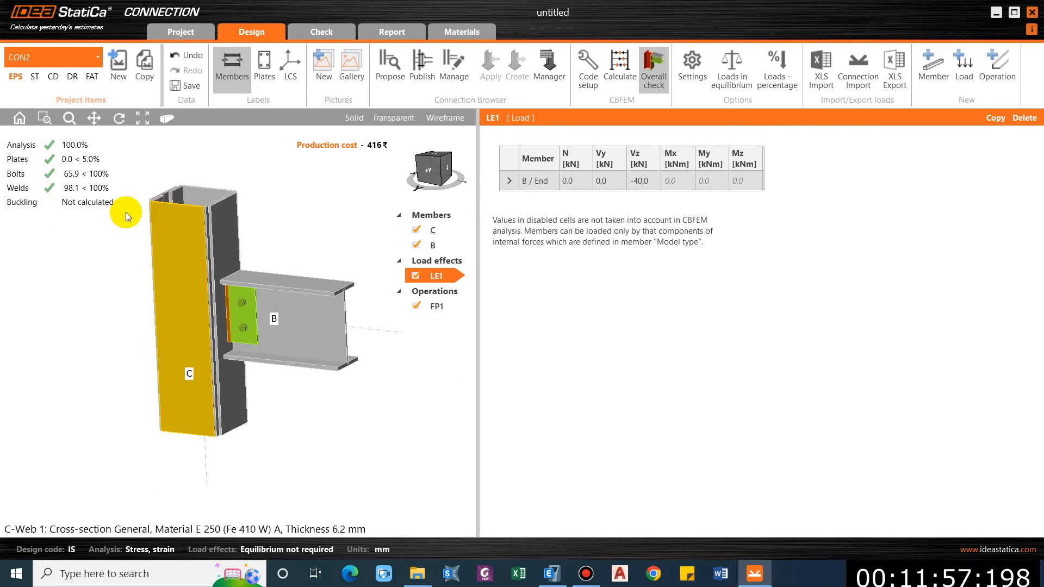
{"action": "scroll", "coordinate": [37, 184], "scroll_direction": "up", "scroll_amount": 2}
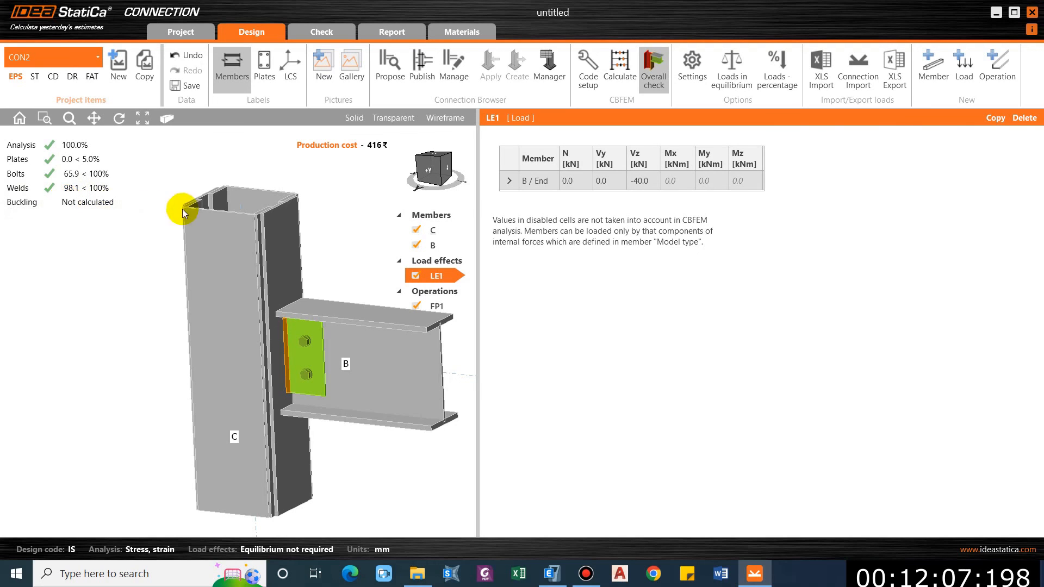
{"action": "middle_click_drag", "start_coordinate": [375, 361], "coordinate": [334, 356]}
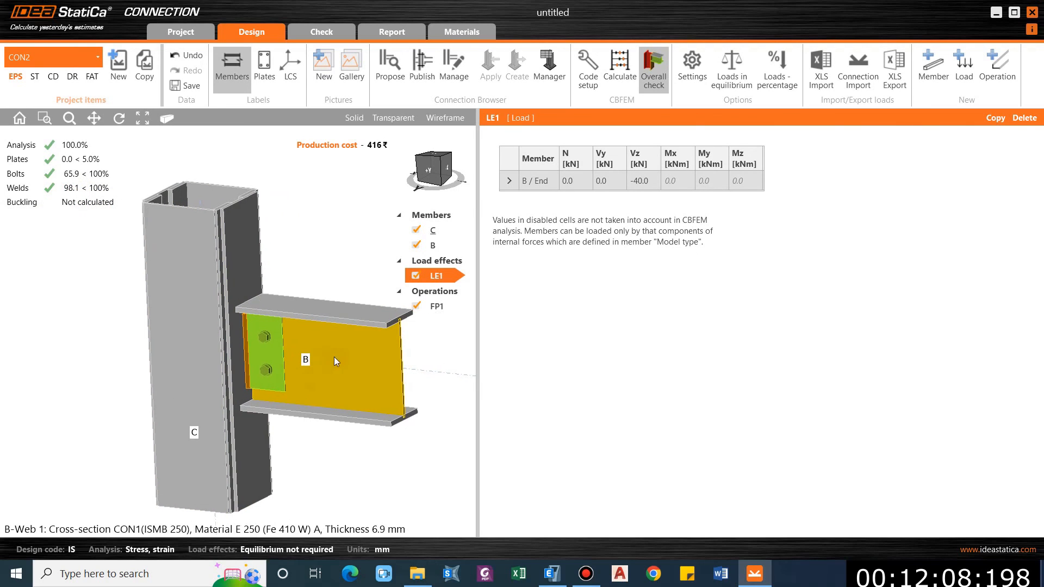
Try a thickness of 6 mm for fin plate FP1.
{"action": "left_click", "coordinate": [428, 314]}
{"action": "scroll", "coordinate": [593, 472], "scroll_direction": "down", "scroll_amount": 1}
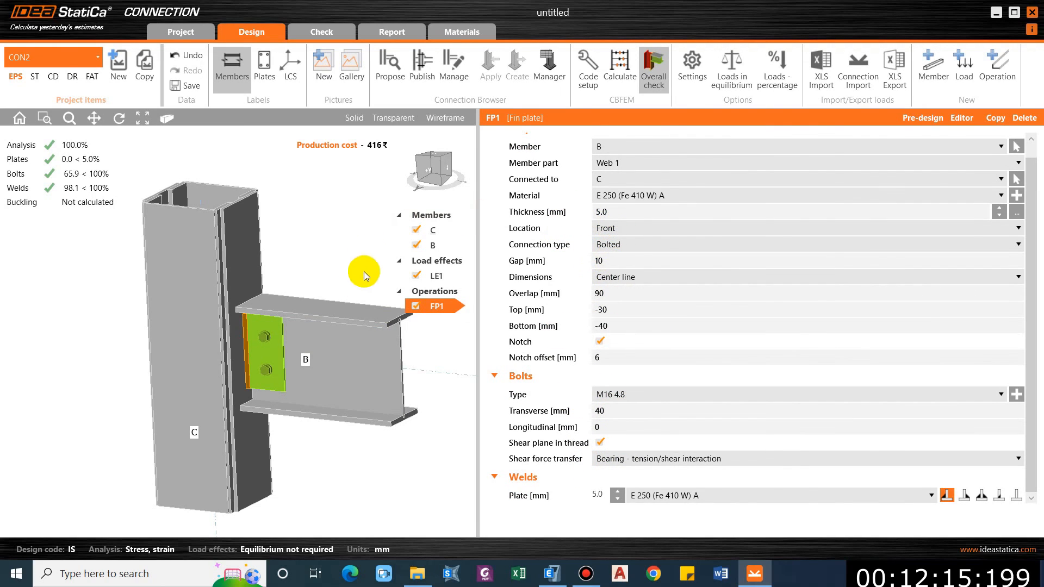
{"action": "double_click", "coordinate": [621, 214]}
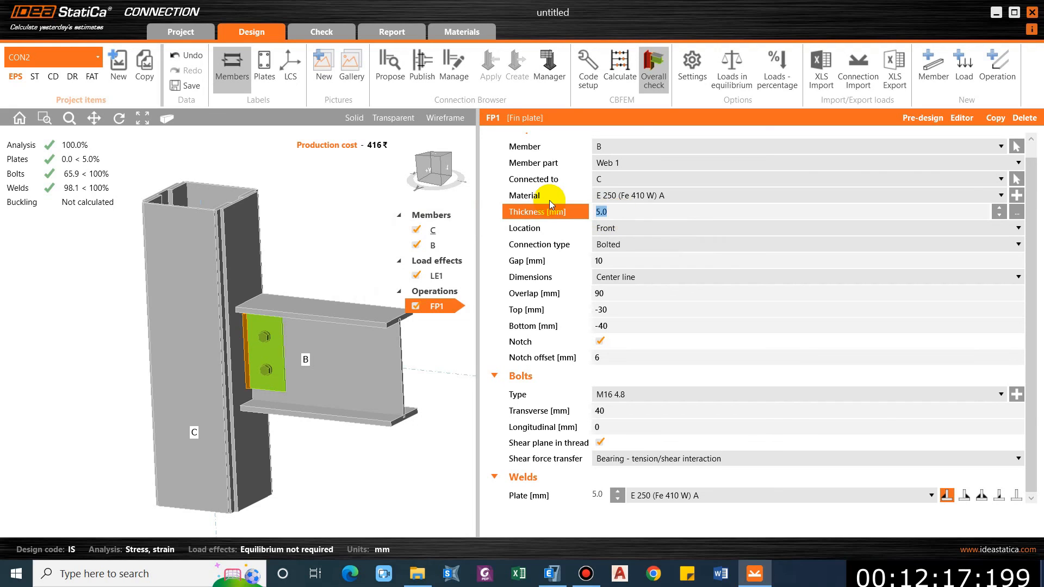
{"action": "type", "text": "6"}
{"action": "key", "text": "Tab"}
Try a plate weld size of 6 mm for the fin plate and recalculate the connection.
{"action": "double_click", "coordinate": [600, 497]}
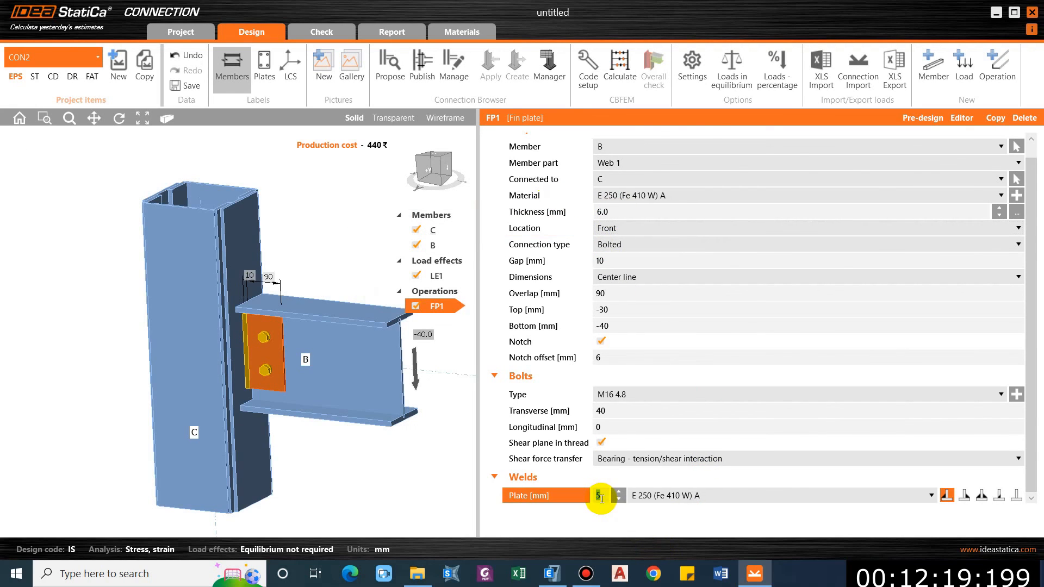
{"action": "type", "text": "6"}
{"action": "key", "text": "Tab"}
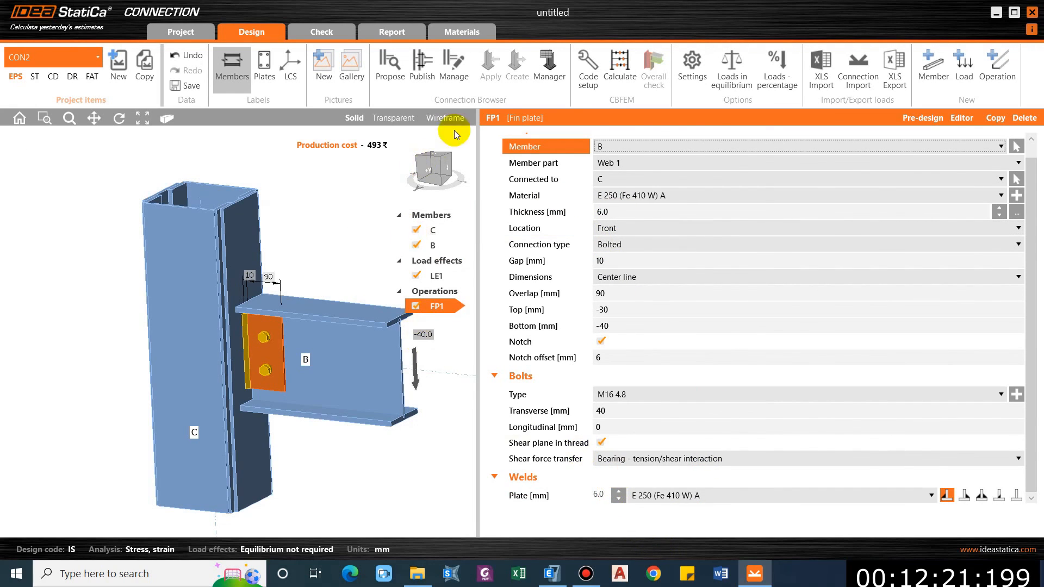
{"action": "left_click", "coordinate": [620, 72]}
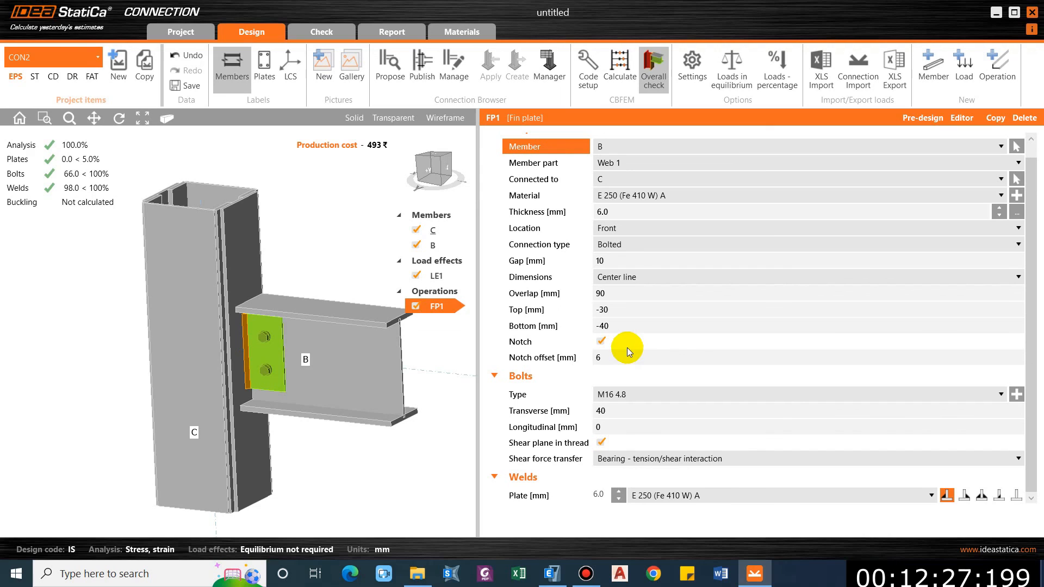
Undo the fin plate's thickness and weld size changes and recalculate the connection.
{"action": "key", "text": "ctrl+z"}
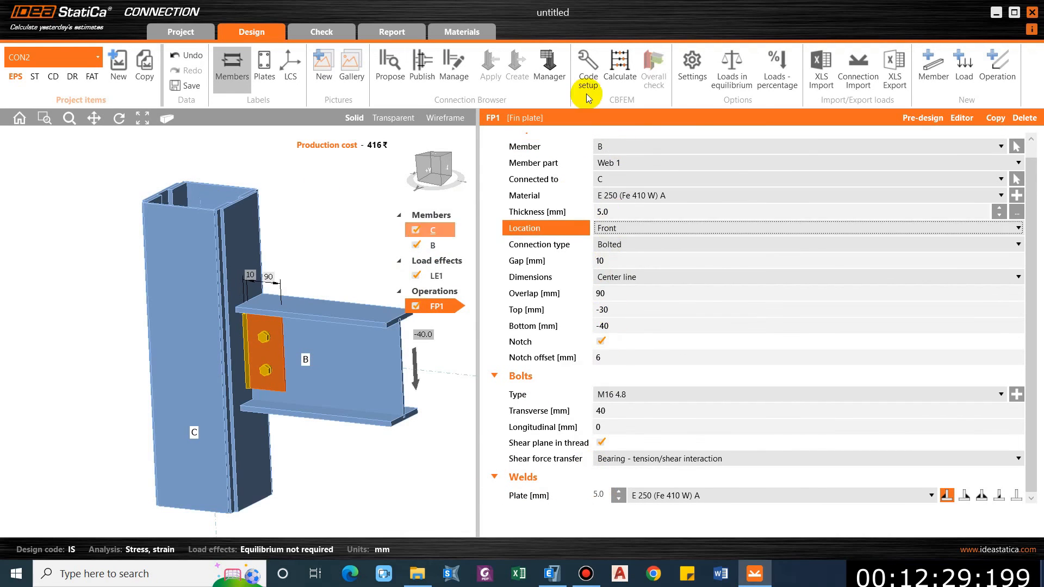
{"action": "left_click", "coordinate": [620, 68]}
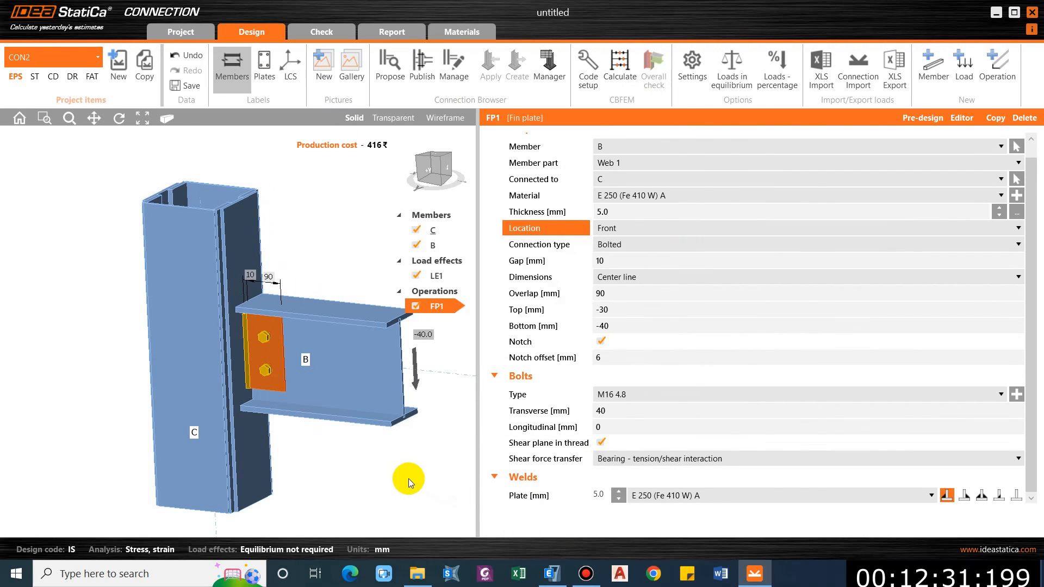